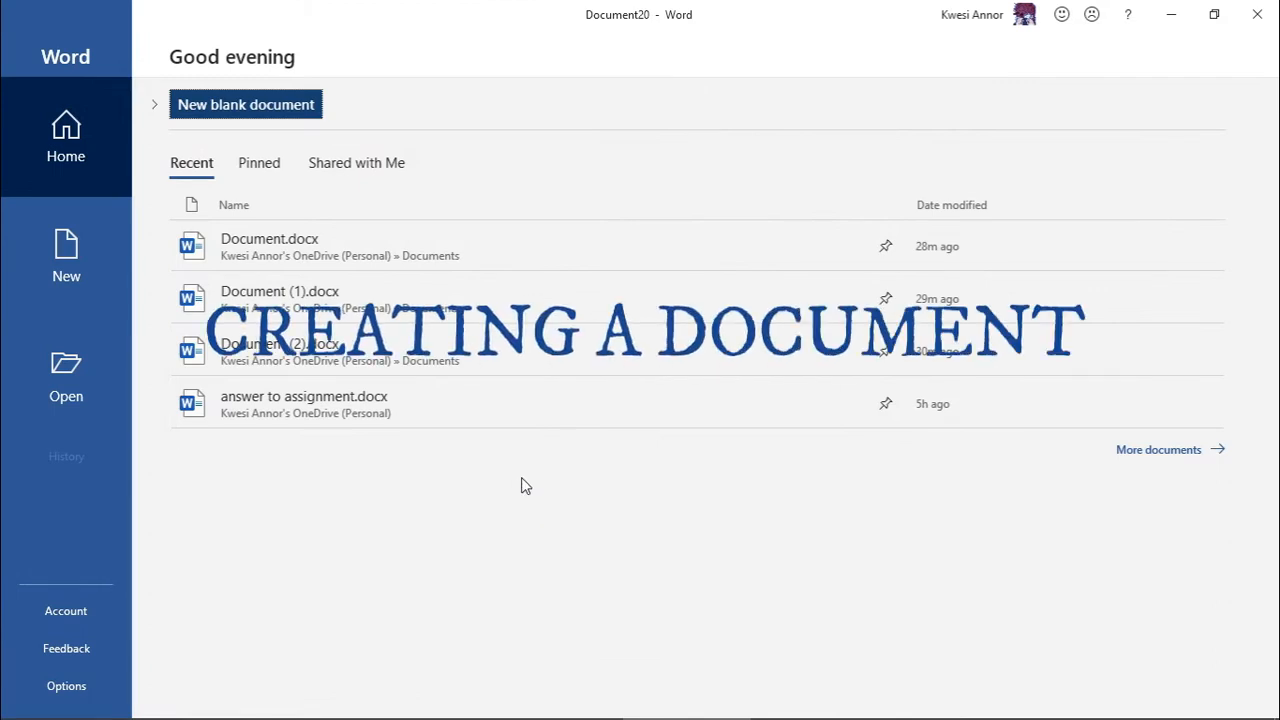
# - Create a new blank document, then open and cancel the Open file browser
pyautogui.click(67, 268)
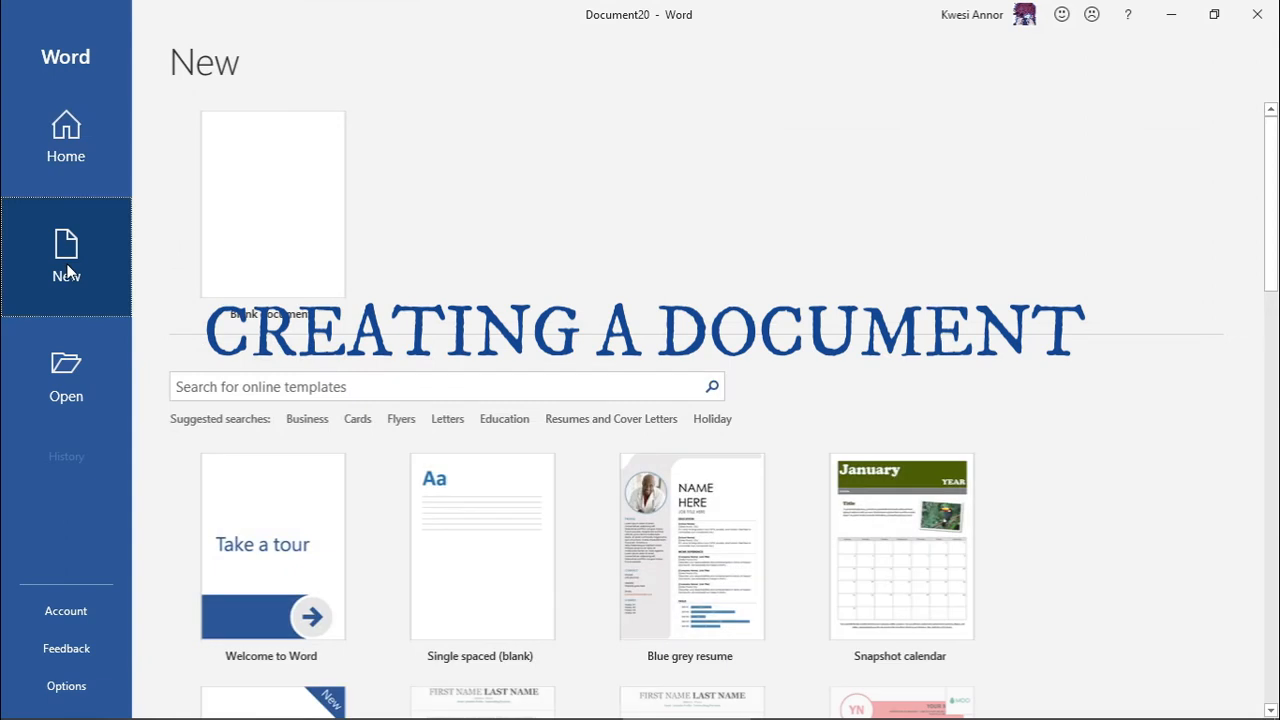
pyautogui.click(293, 237)
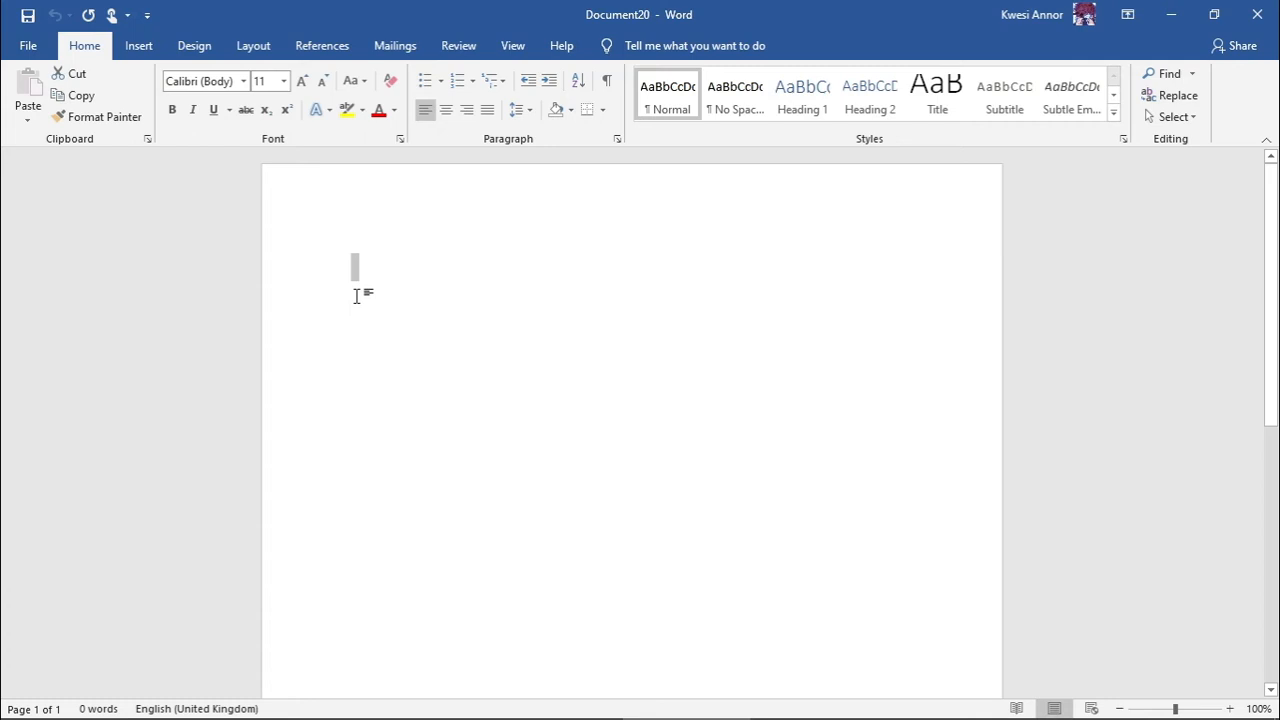
pyautogui.click(23, 45)
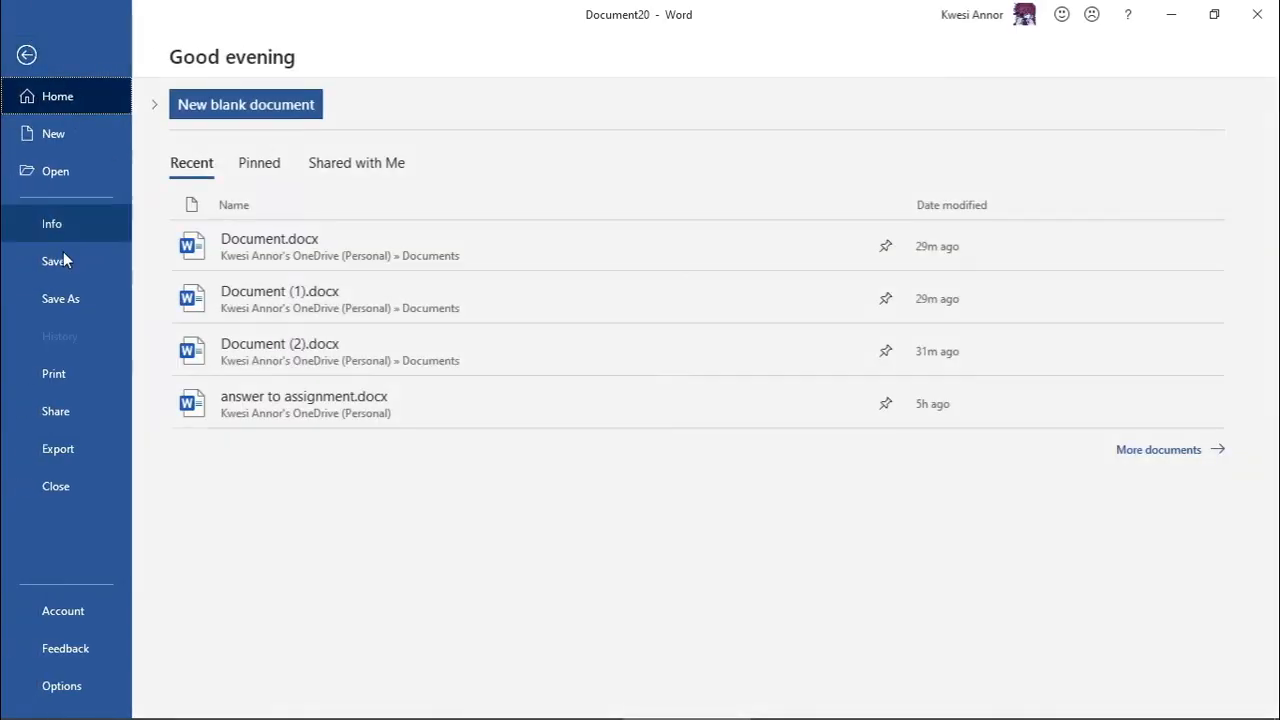
pyautogui.click(54, 172)
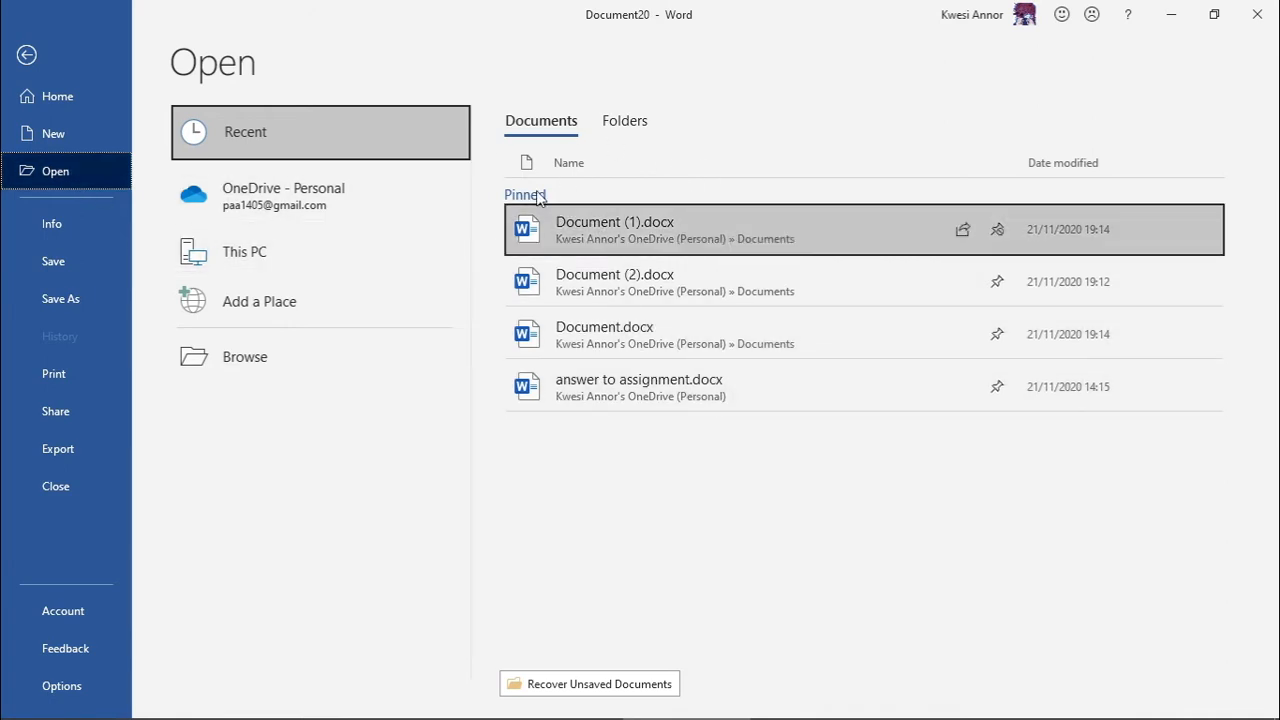
pyautogui.click(232, 358)
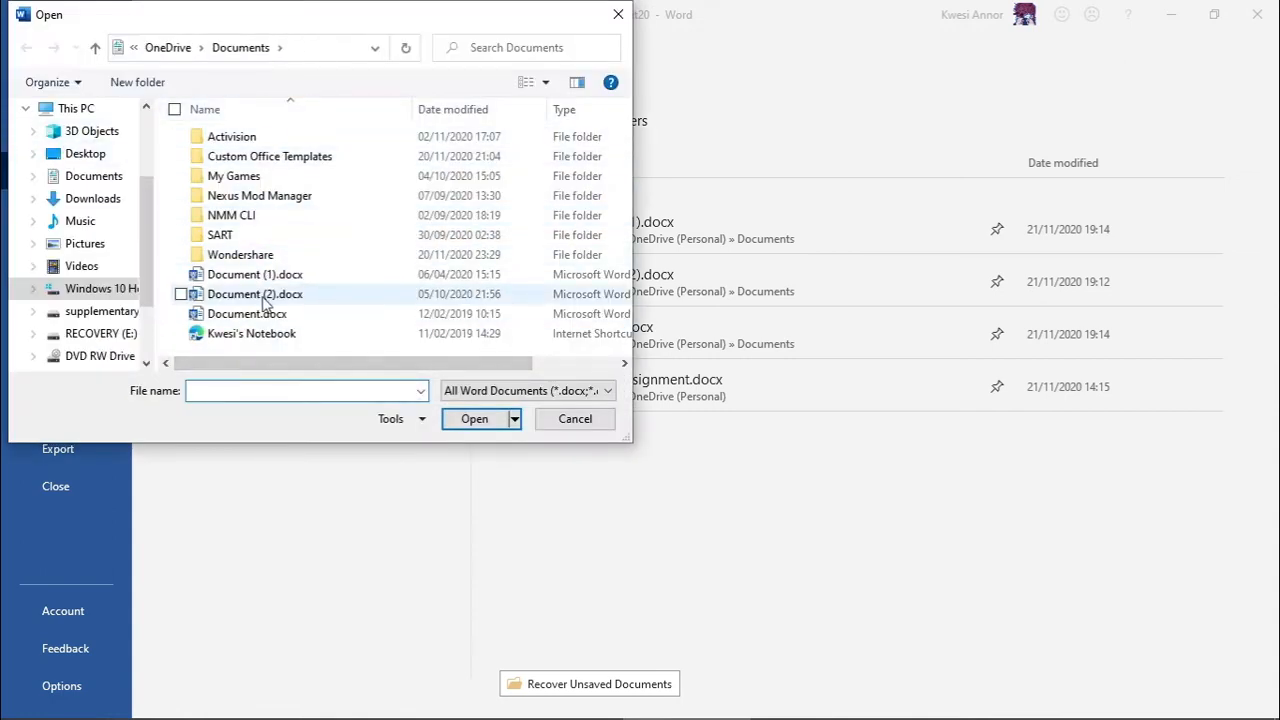
pyautogui.click(585, 419)
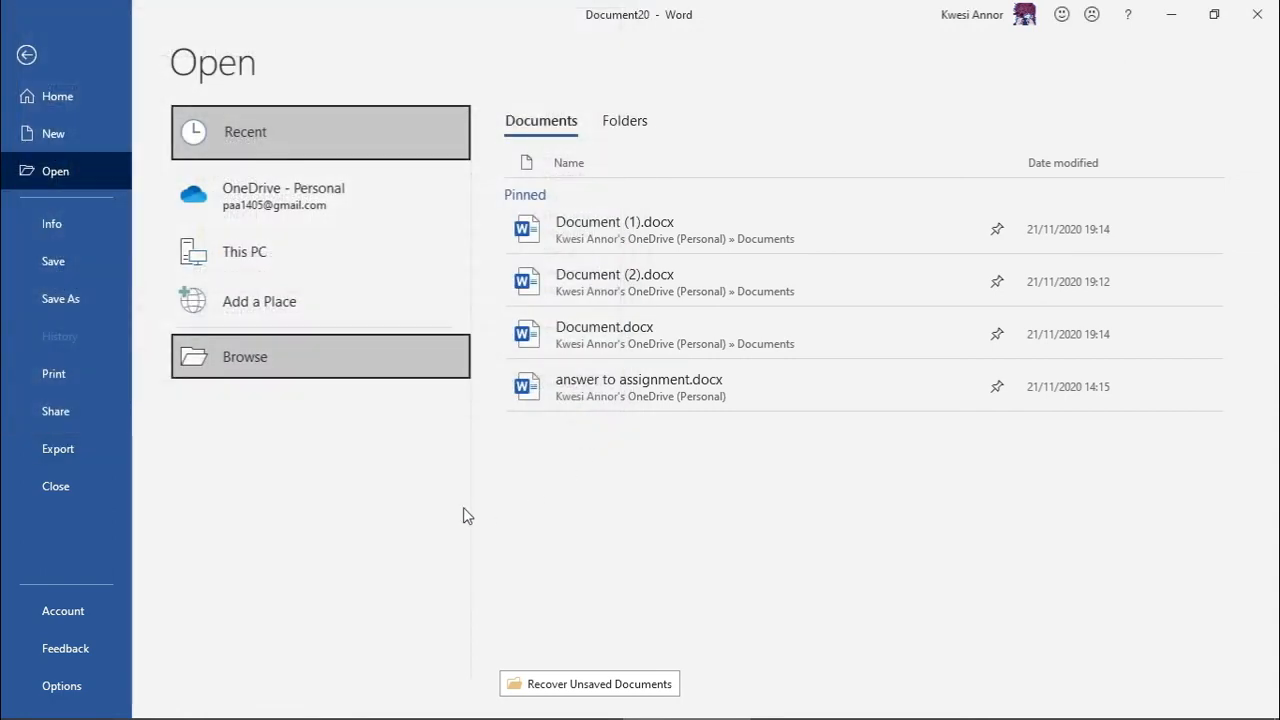
pyautogui.click(26, 56)
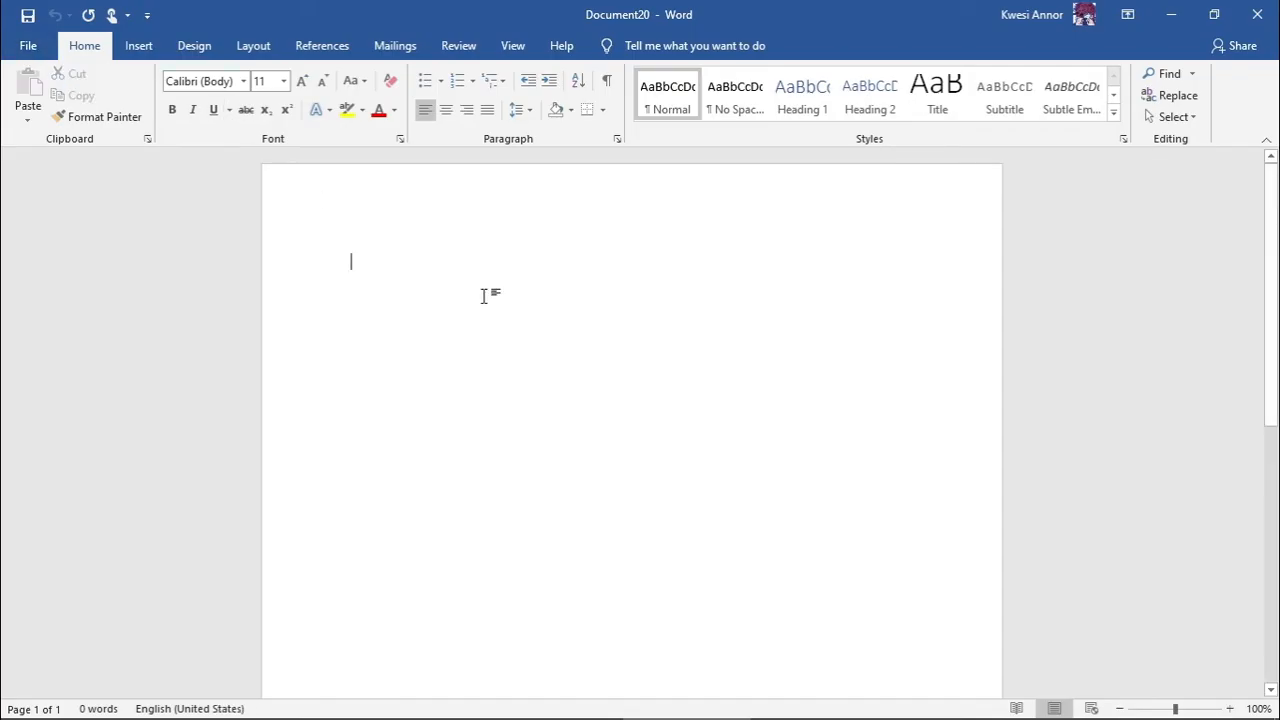
# - Type 'bfdhdfjfgbdfgbn' and save the document as ike.docx in Documents
pyautogui.write('bfdhdfjfgbdfgbn')
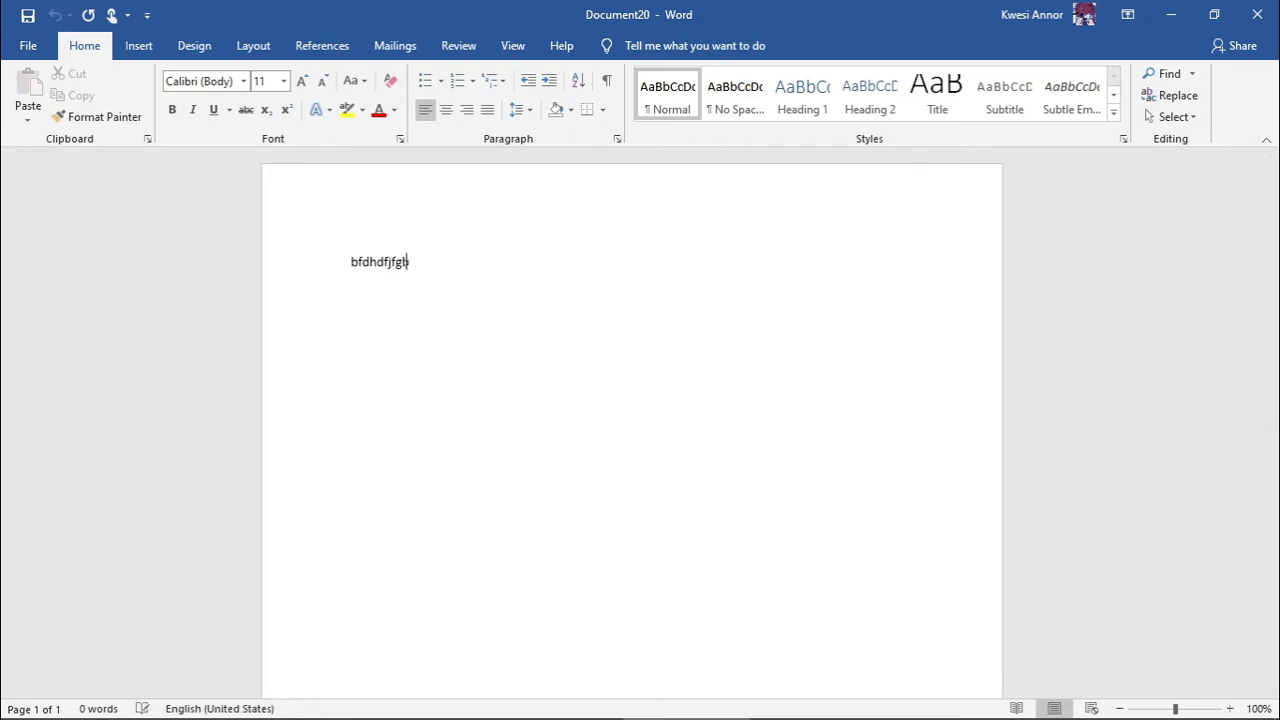
pyautogui.click(28, 46)
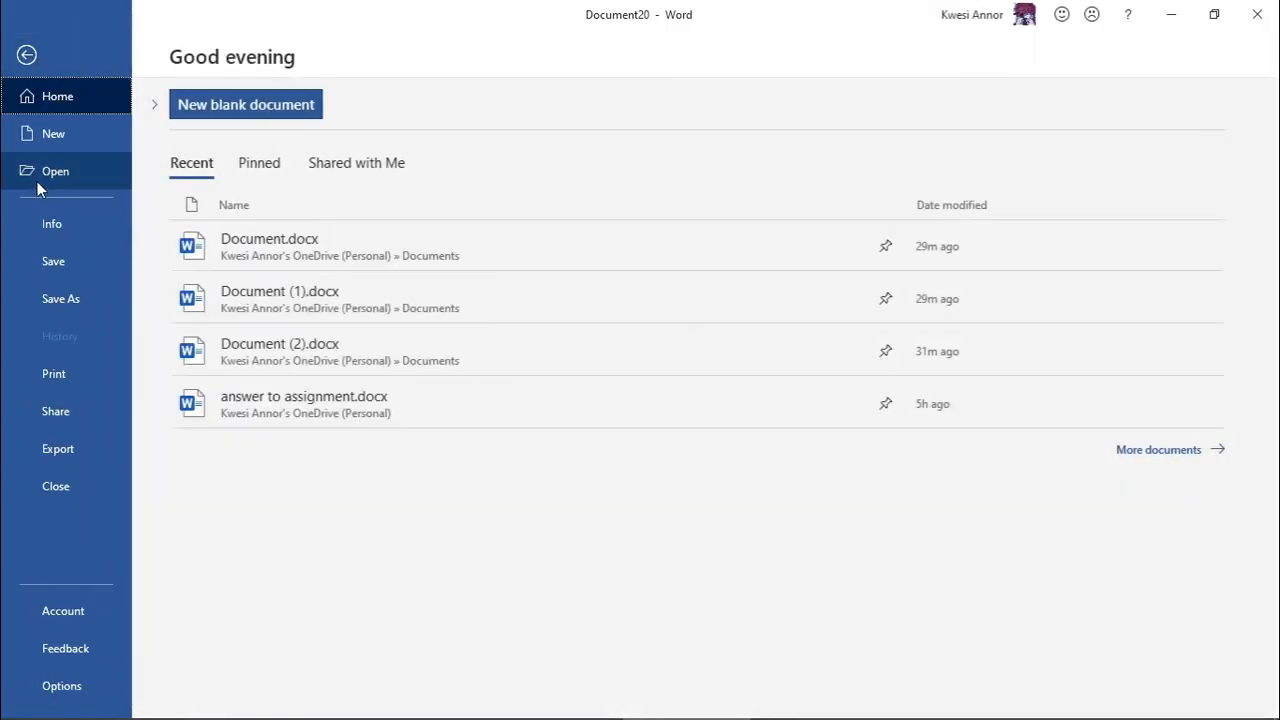
pyautogui.click(53, 275)
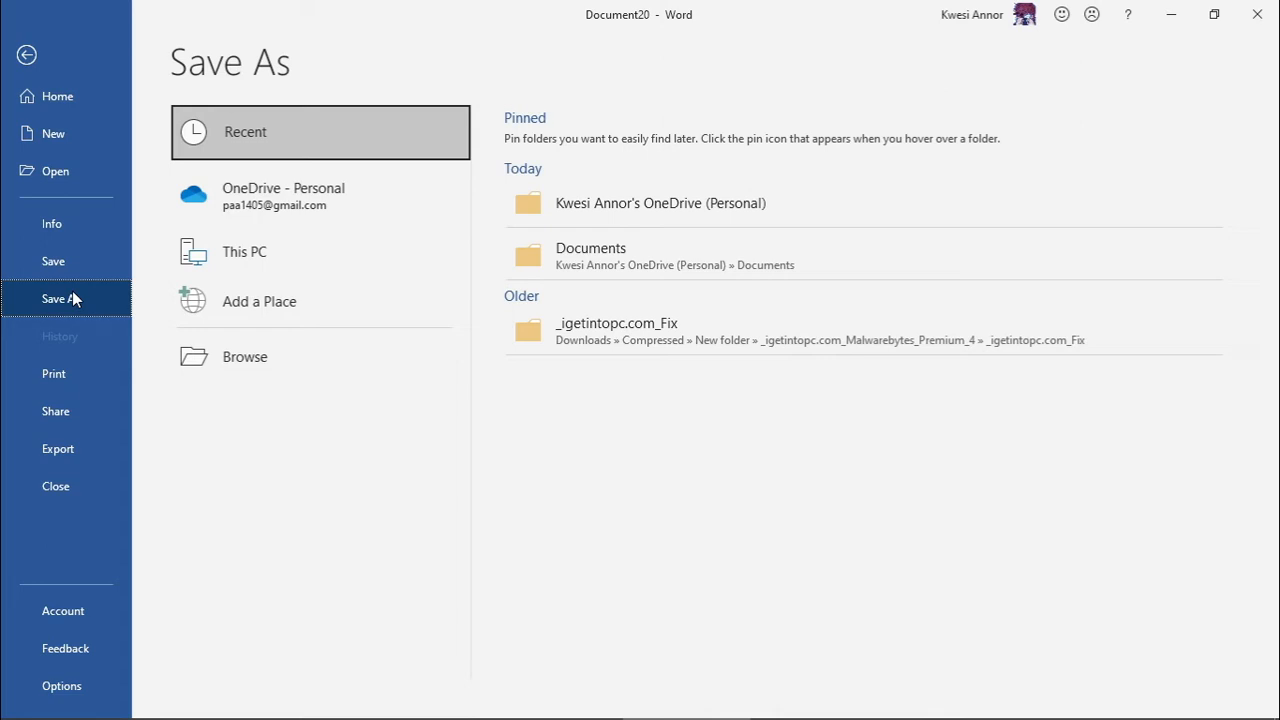
pyautogui.click(260, 370)
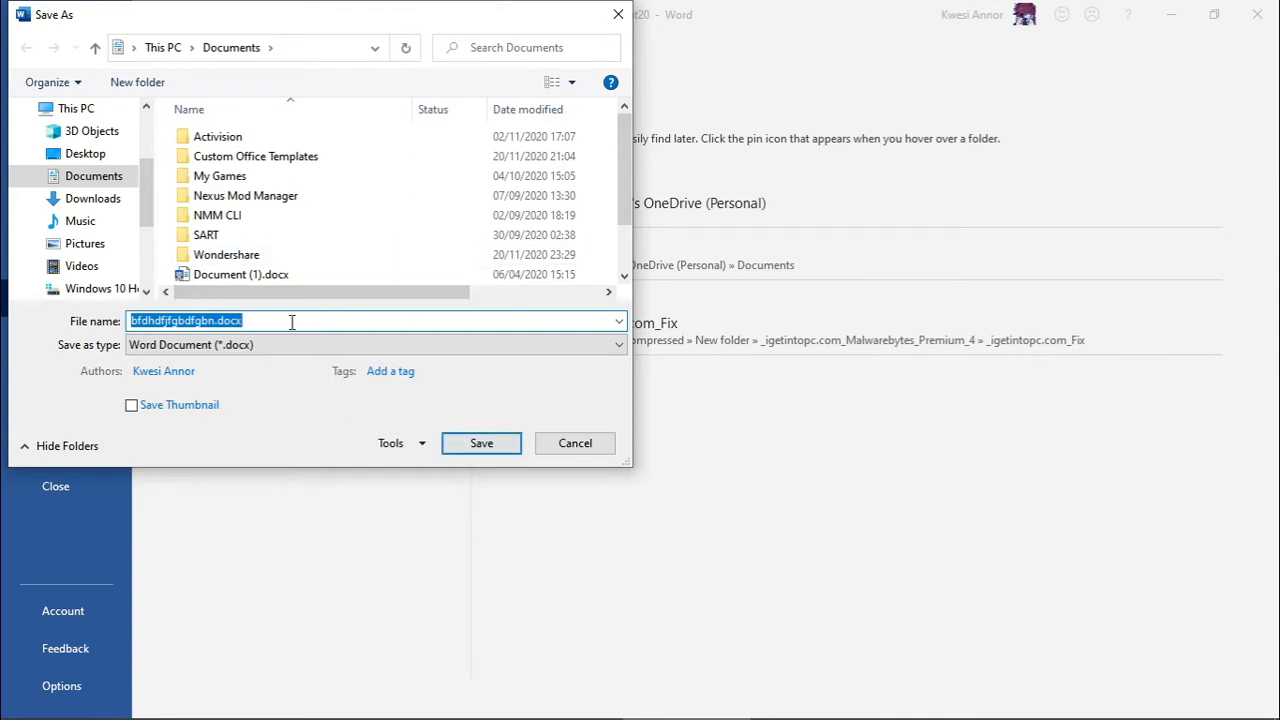
pyautogui.write('ike')
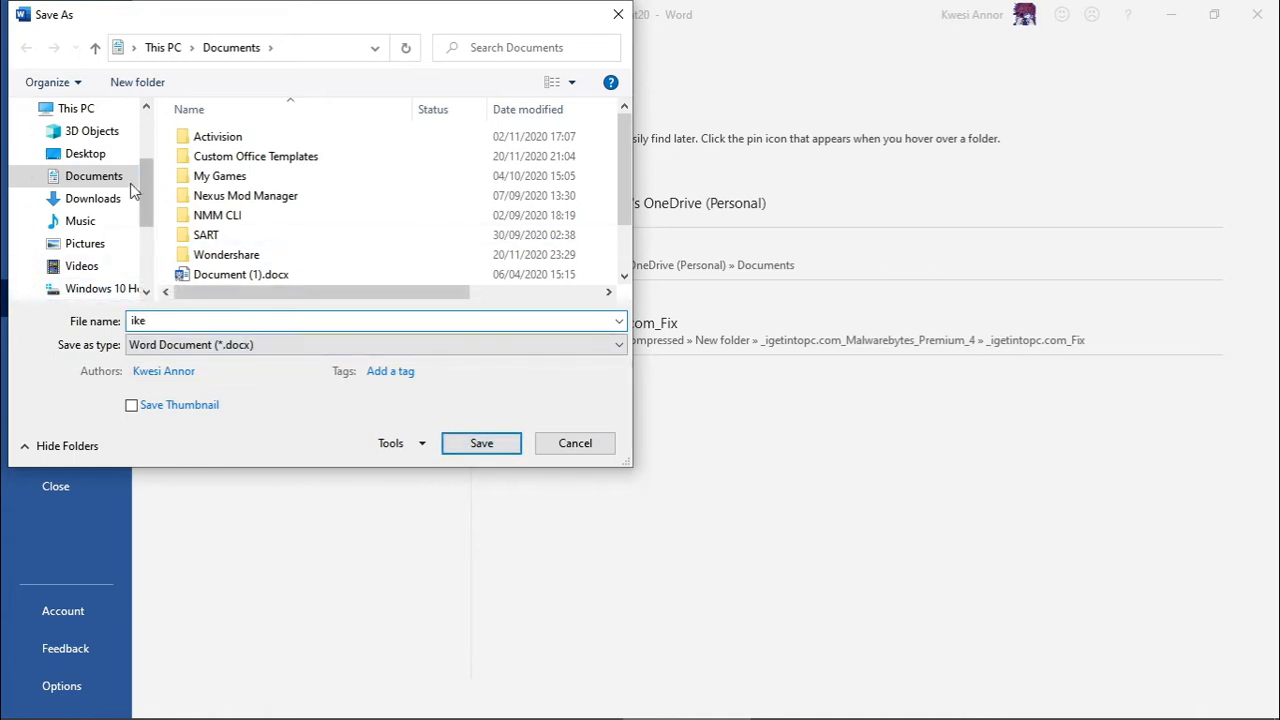
pyautogui.click(481, 446)
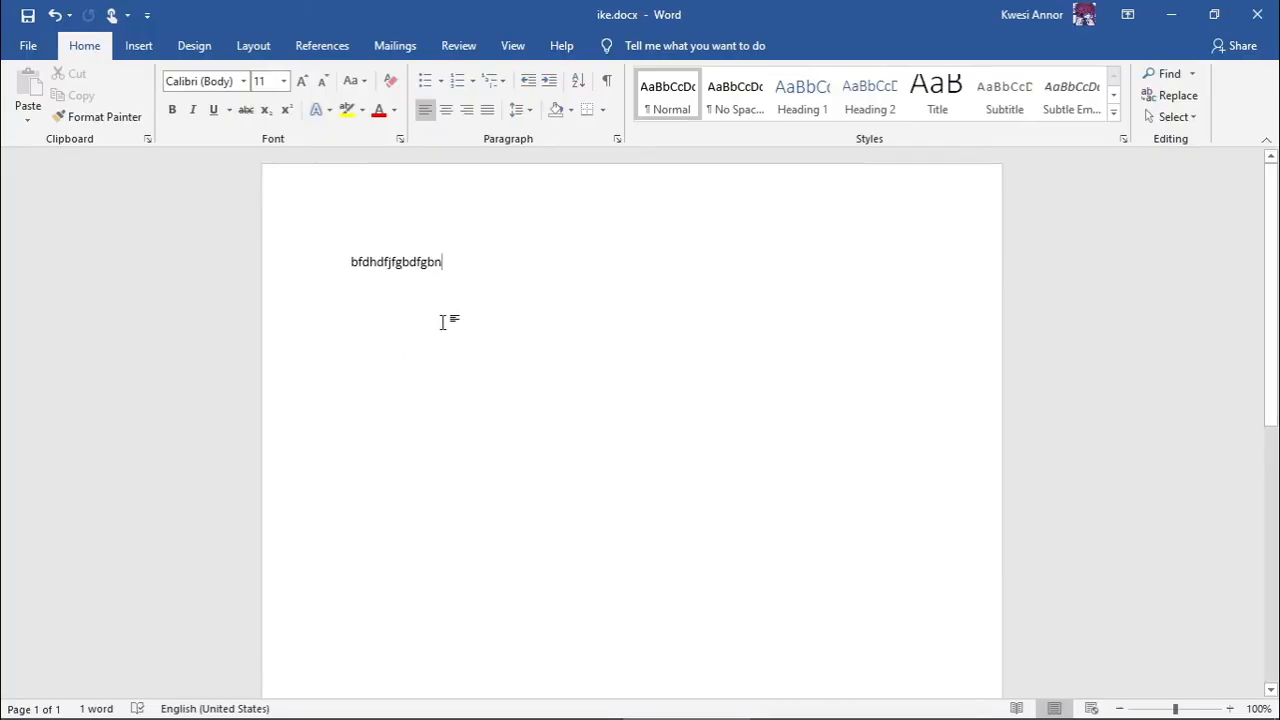
# - Append 'bsijbklbdkbkjDSHKDawdasd' to the line, save ike.docx, and preview Save As without saving
pyautogui.write('bsijbklbdkbkjDSHKDawdasdas')
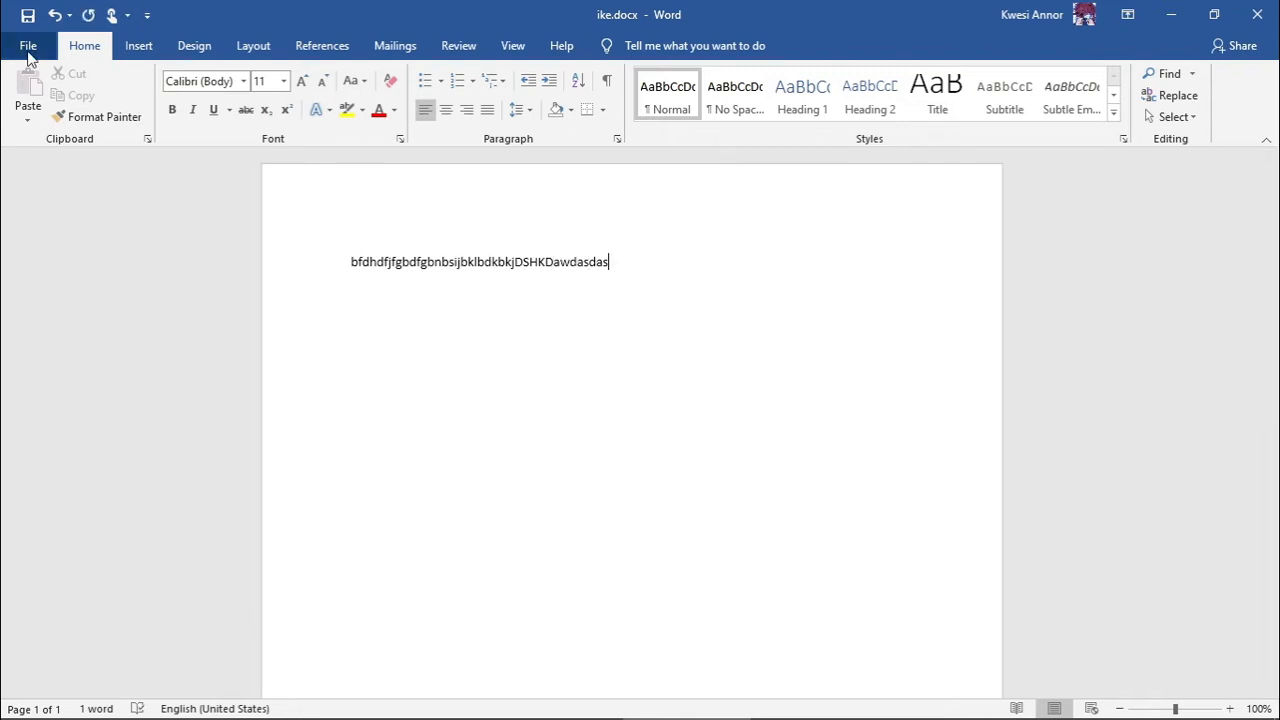
pyautogui.click(28, 50)
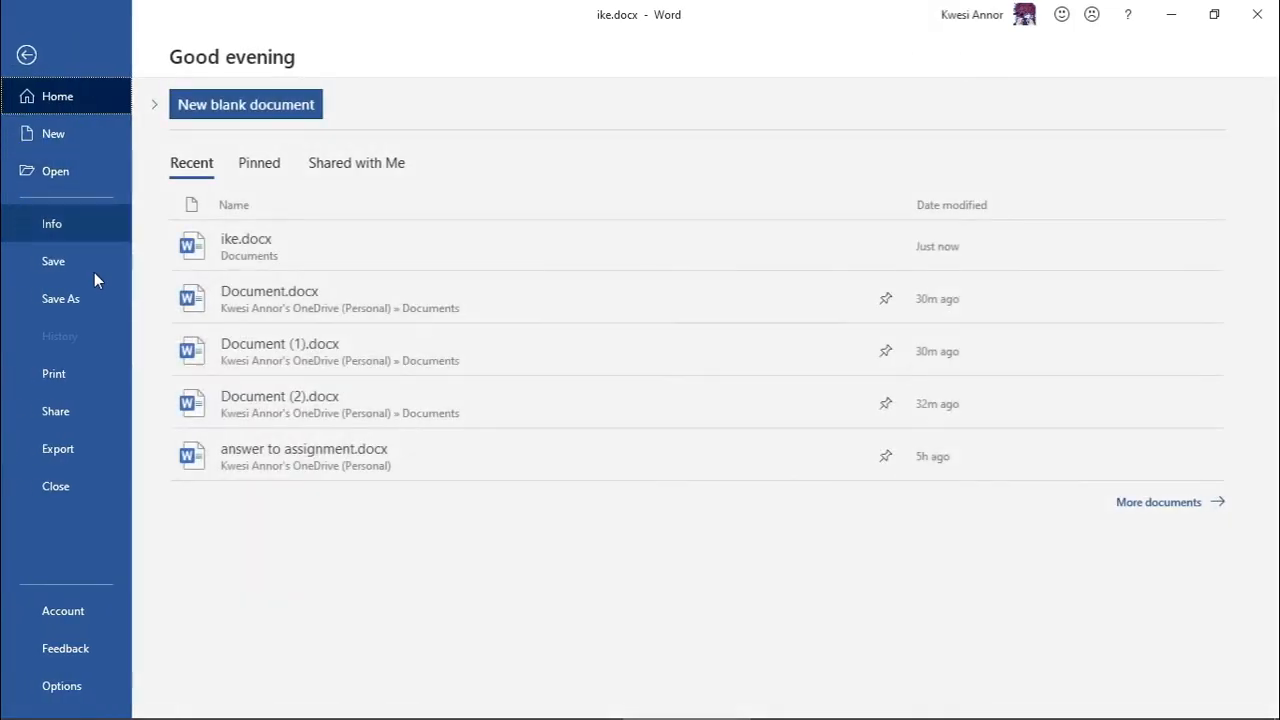
pyautogui.click(58, 262)
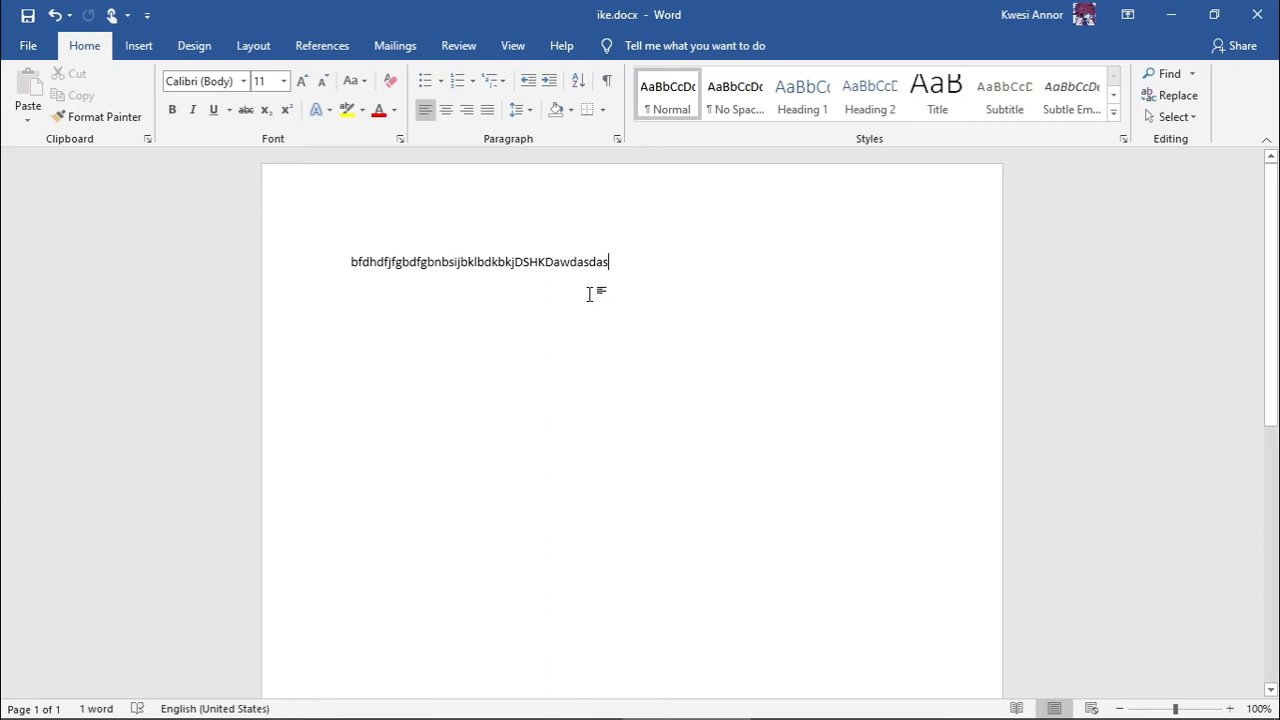
pyautogui.click(28, 45)
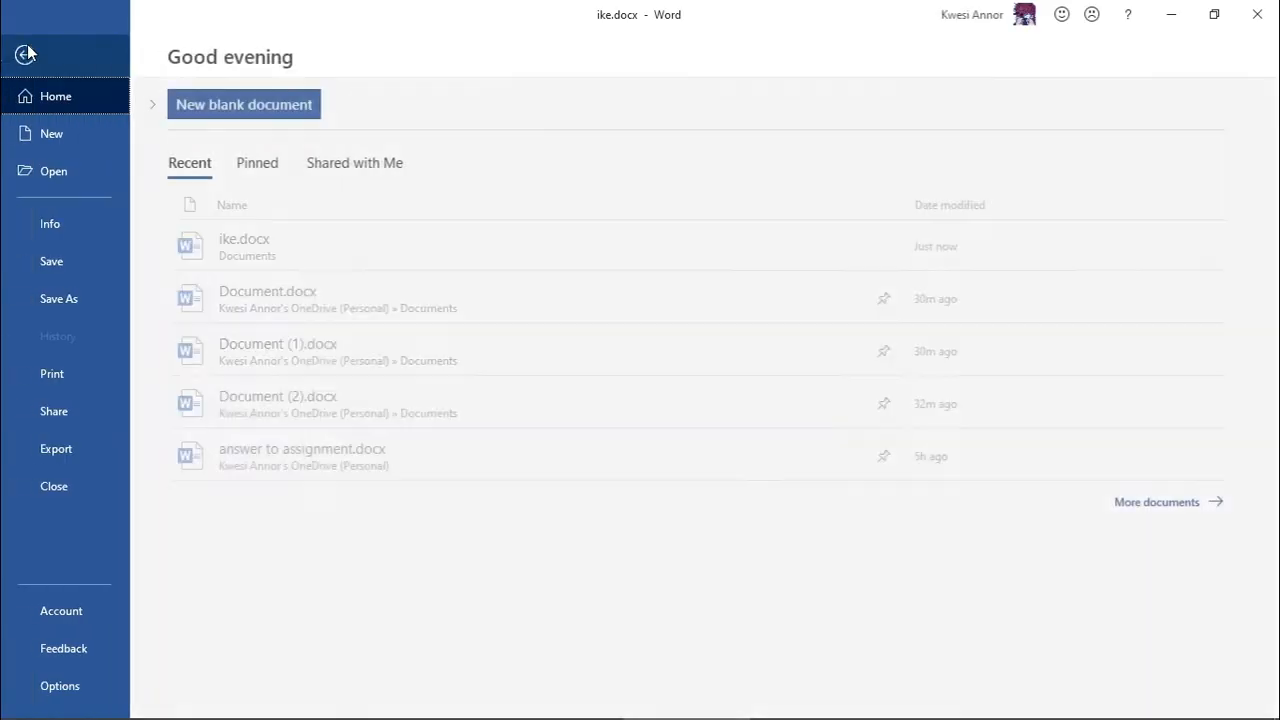
pyautogui.click(70, 300)
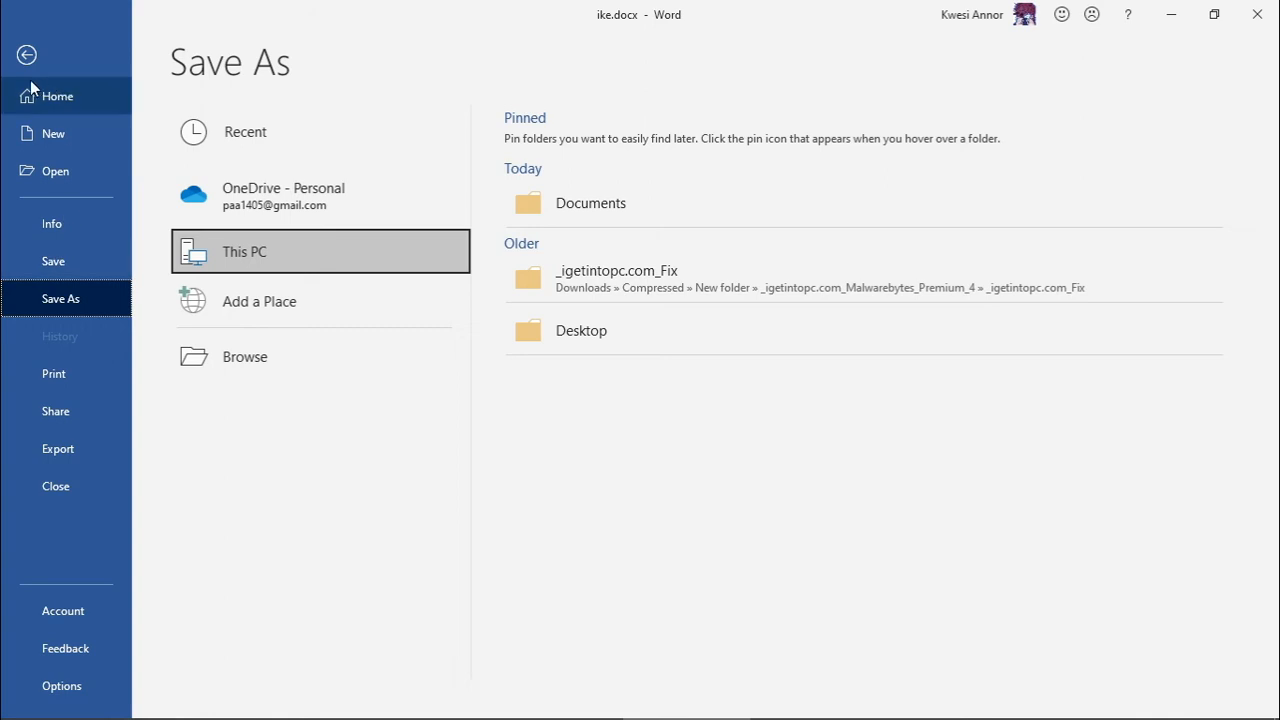
pyautogui.click(27, 55)
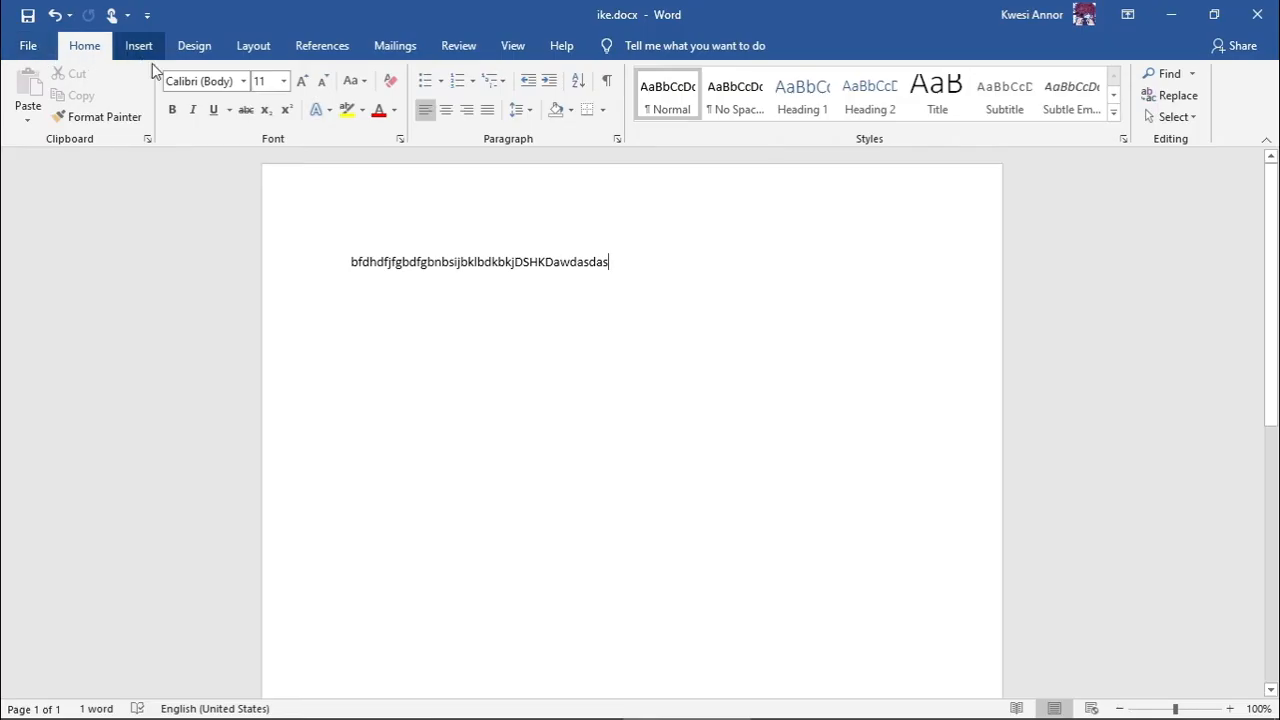
# - Erase the ike.docx text, create blank Document21 with Ctrl+N, and bring up its save prompt
pyautogui.press('BackSpace')
pyautogui.press('BackSpace')
pyautogui.press('BackSpace')
pyautogui.press('BackSpace')
pyautogui.press('BackSpace')
pyautogui.press('BackSpace')
pyautogui.press('BackSpace')
pyautogui.press('BackSpace')
pyautogui.press('BackSpace')
pyautogui.press('BackSpace')
pyautogui.press('BackSpace')
pyautogui.press('BackSpace')
pyautogui.press('BackSpace')
pyautogui.press('BackSpace')
pyautogui.press('BackSpace')
pyautogui.press('BackSpace')
pyautogui.press('BackSpace')
pyautogui.press('BackSpace')
pyautogui.press('BackSpace')
pyautogui.press('BackSpace')
pyautogui.press('BackSpace')
pyautogui.press('BackSpace')
pyautogui.press('BackSpace')
pyautogui.press('BackSpace')
pyautogui.press('BackSpace')
pyautogui.press('BackSpace')
pyautogui.press('BackSpace')
pyautogui.press('BackSpace')
pyautogui.press('BackSpace')
pyautogui.press('BackSpace')
pyautogui.press('BackSpace')
pyautogui.press('BackSpace')
pyautogui.press('BackSpace')
pyautogui.press('BackSpace')
pyautogui.press('BackSpace')
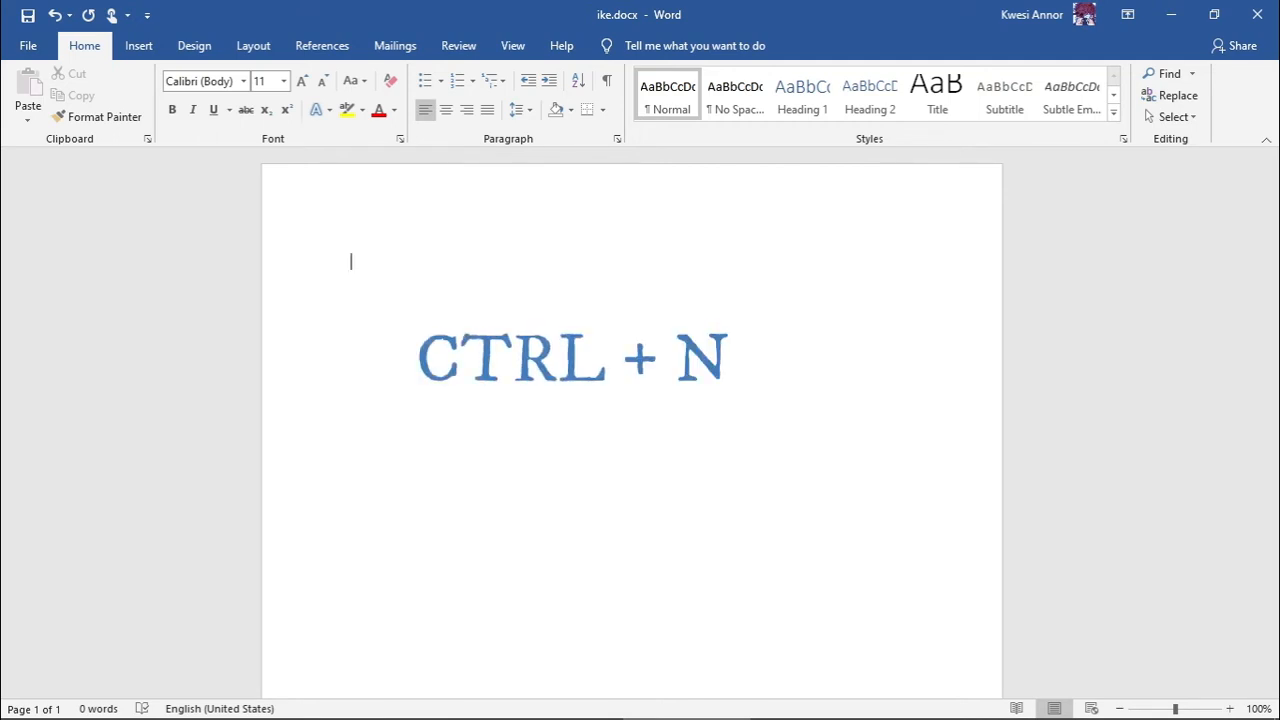
pyautogui.hotkey('ctrl', 'n')
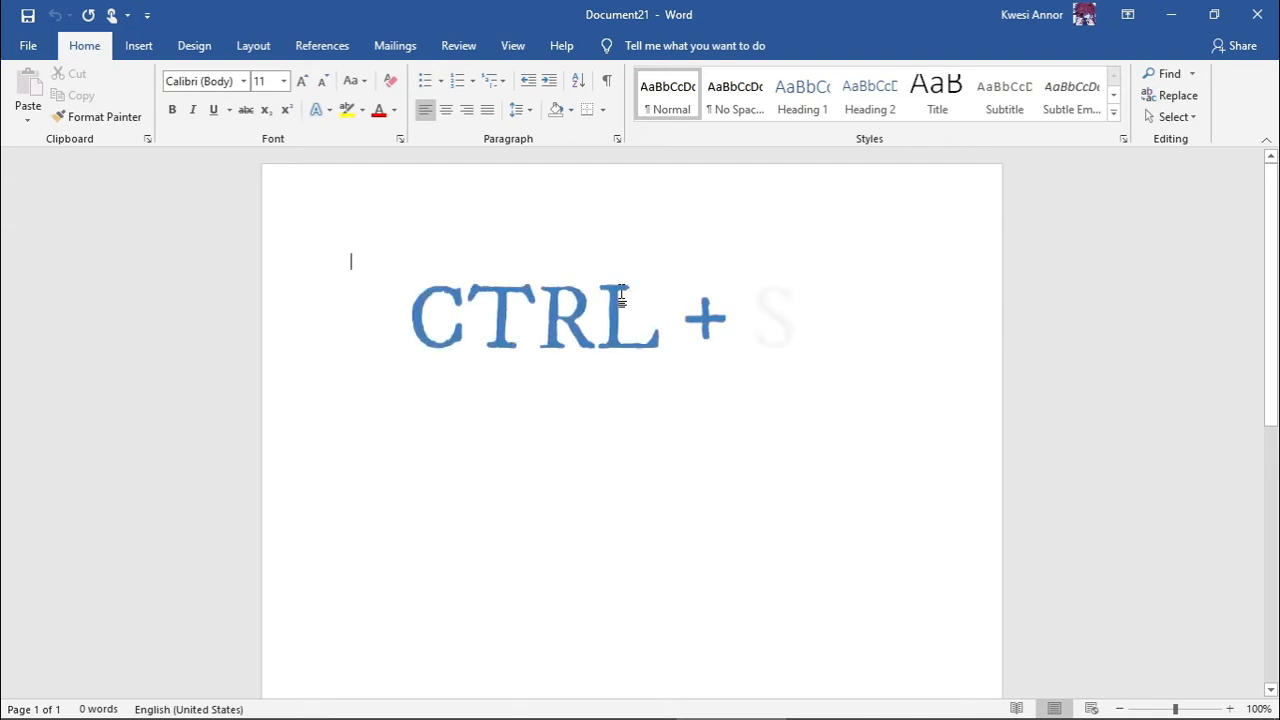
pyautogui.hotkey('ctrl', 's')
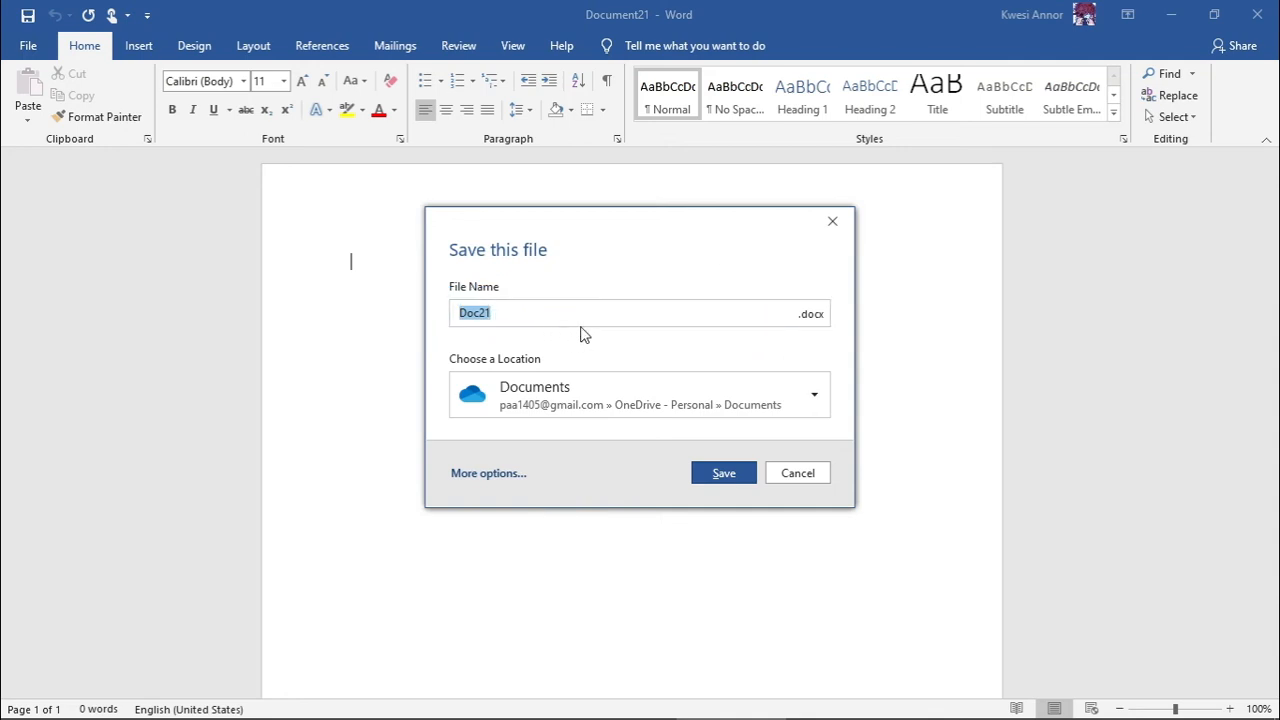
# - Pick local Documents in the save prompt, cancel without saving, and bring up the Open page
pyautogui.click(790, 410)
pyautogui.click(578, 491)
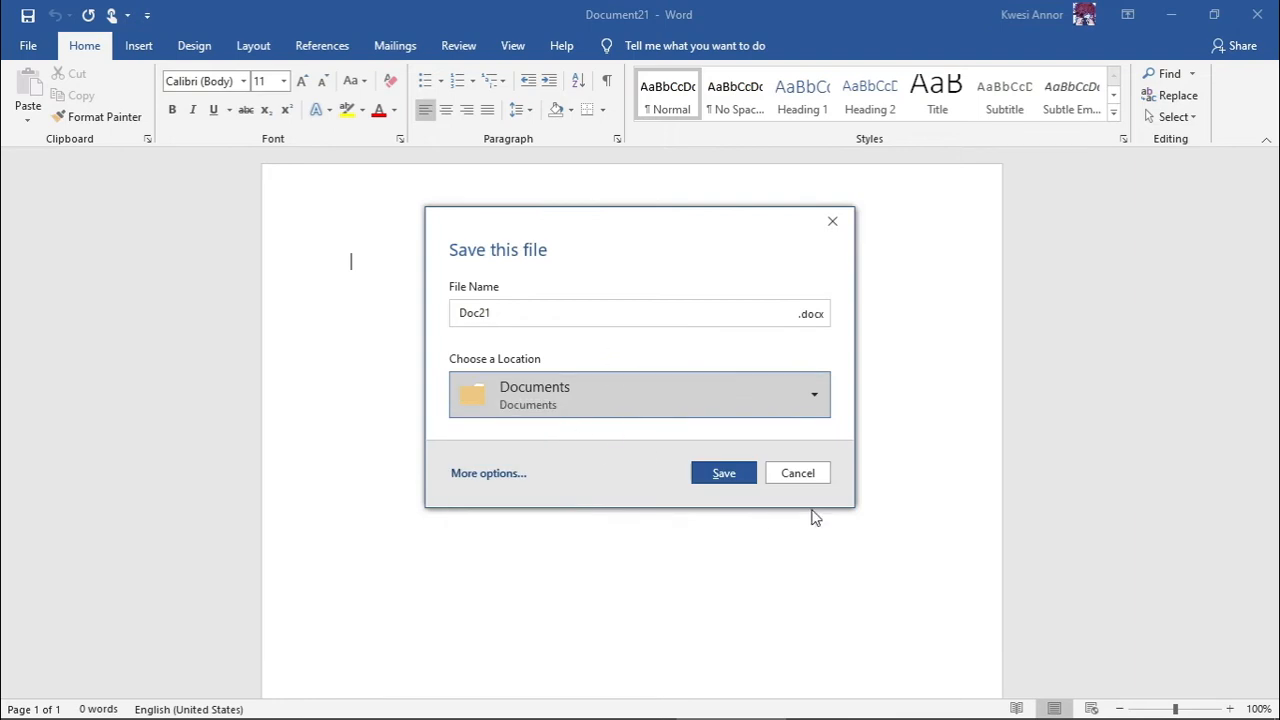
pyautogui.click(790, 476)
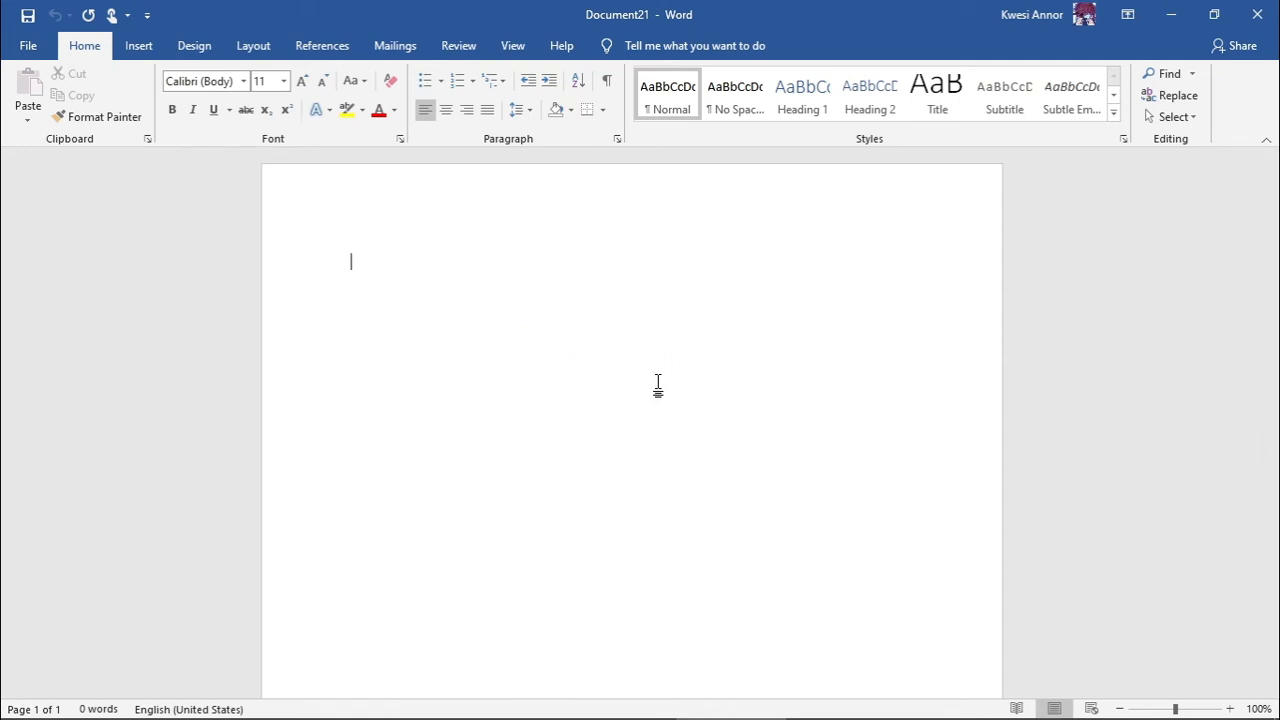
pyautogui.hotkey('ctrl', 'o')
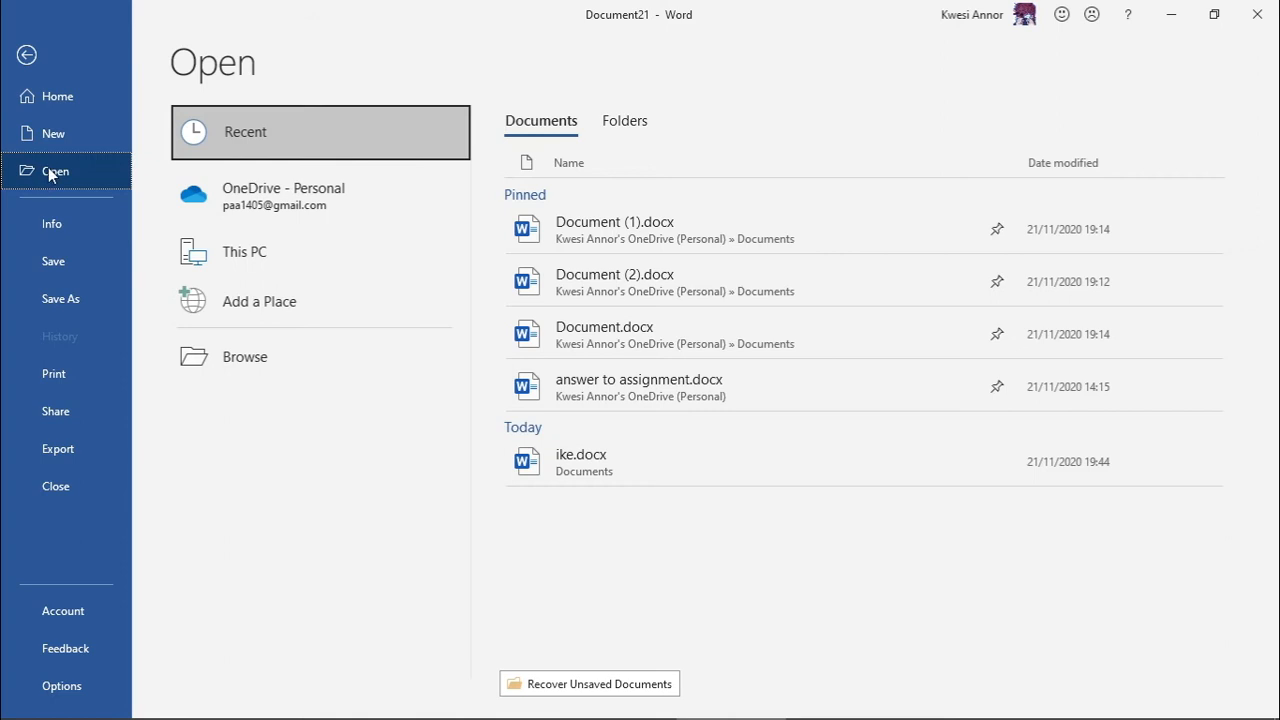
# - Cancel the file browser and open answer to assignment.docx from the recent files
pyautogui.click(267, 362)
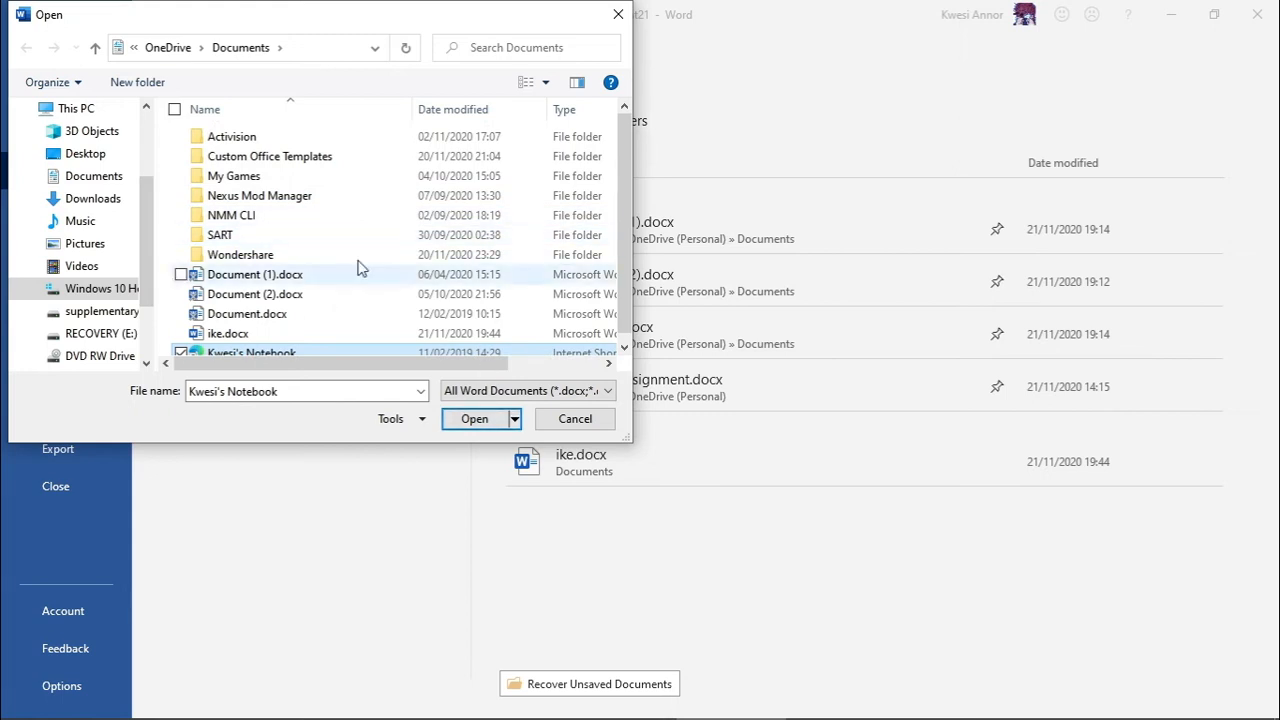
pyautogui.click(566, 421)
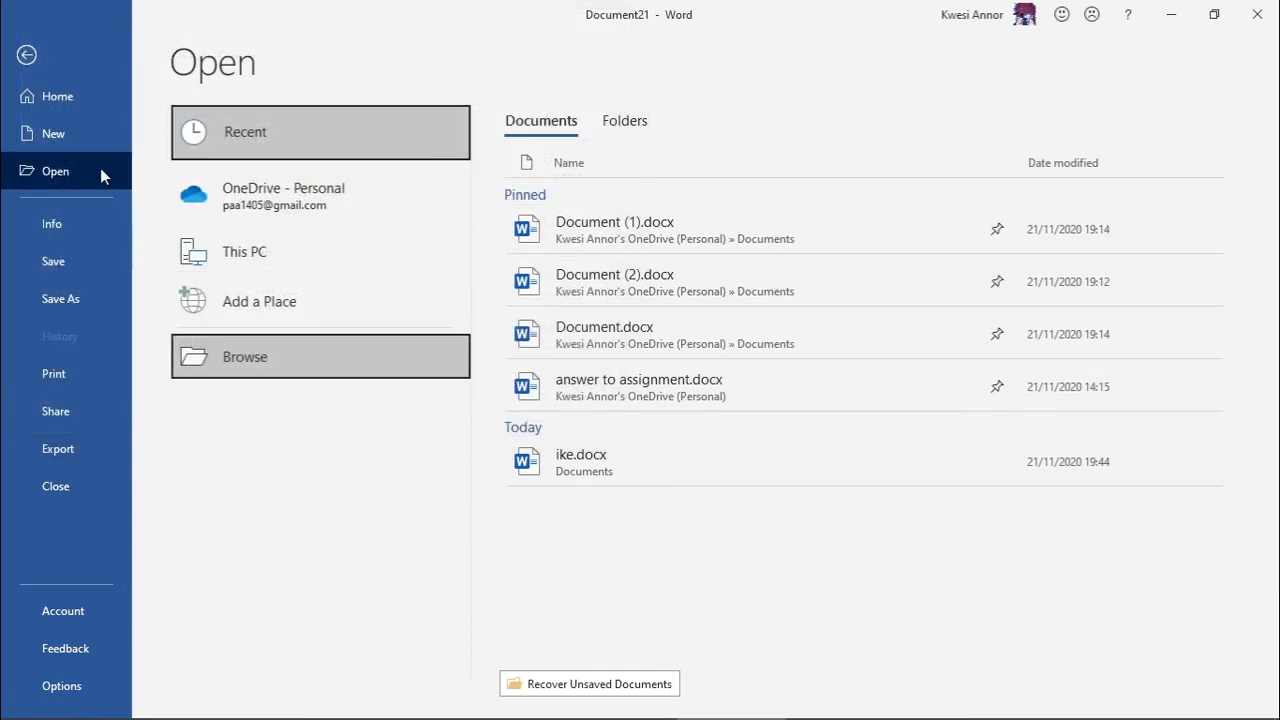
pyautogui.click(17, 60)
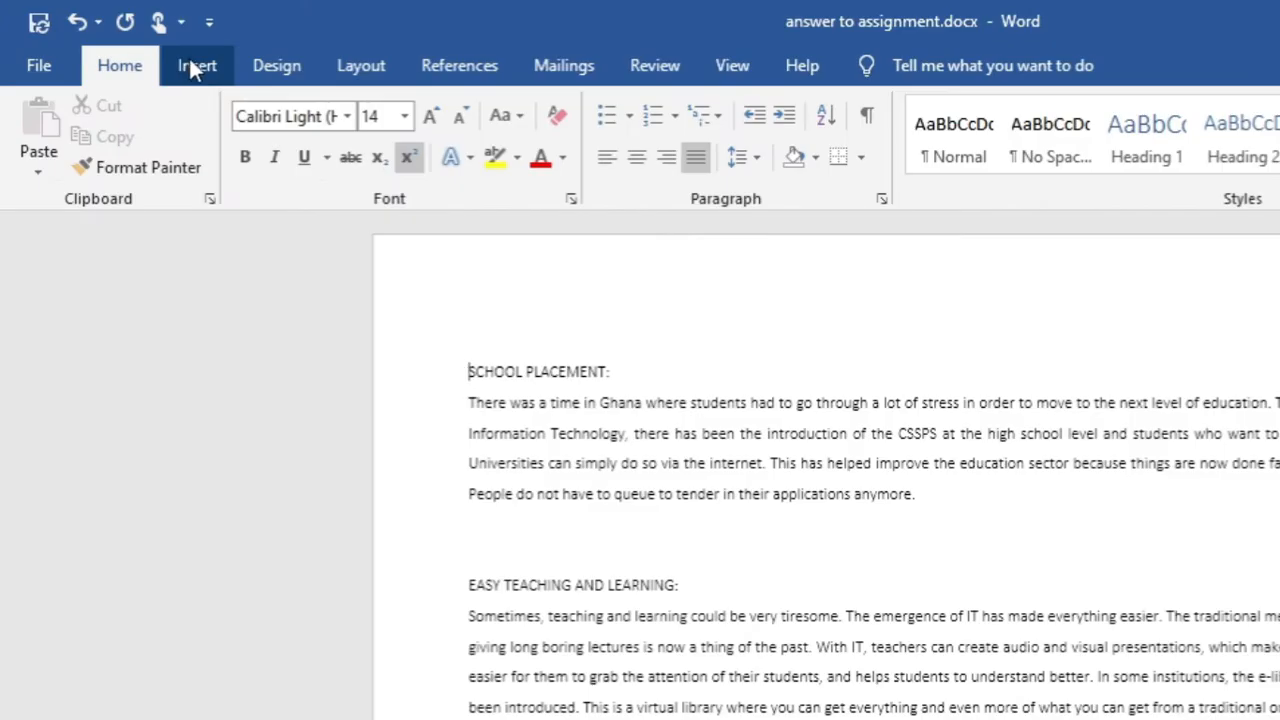
# - Tour the Insert, Design, Layout, References and Home ribbon tabs, finishing on Insert
pyautogui.click(200, 66)
pyautogui.click(272, 68)
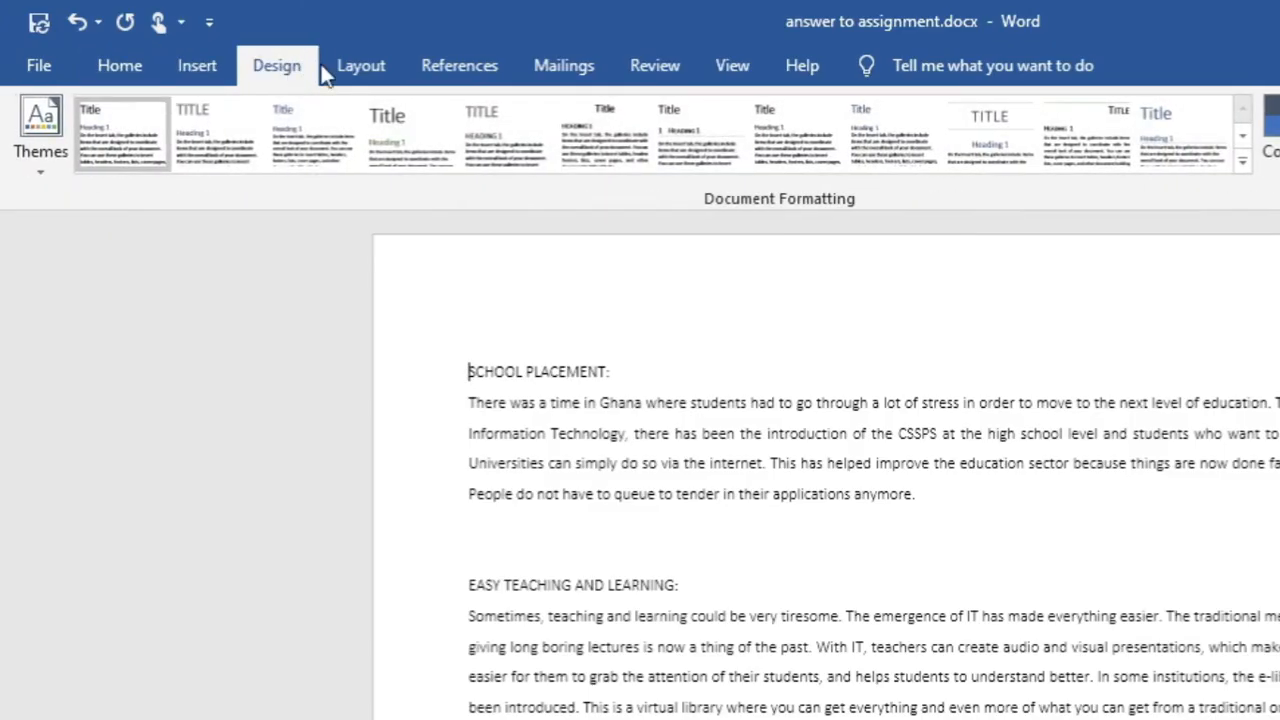
pyautogui.click(360, 70)
pyautogui.click(445, 64)
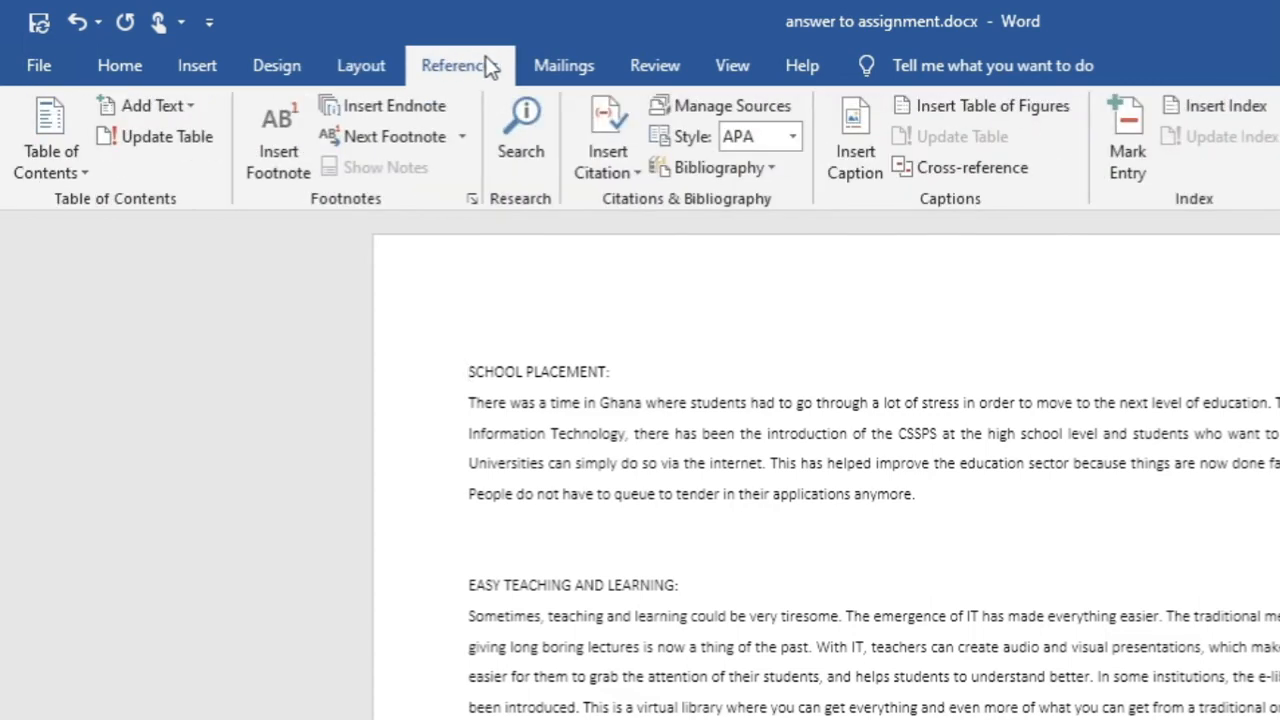
pyautogui.click(120, 68)
pyautogui.click(205, 70)
pyautogui.click(278, 70)
pyautogui.click(195, 68)
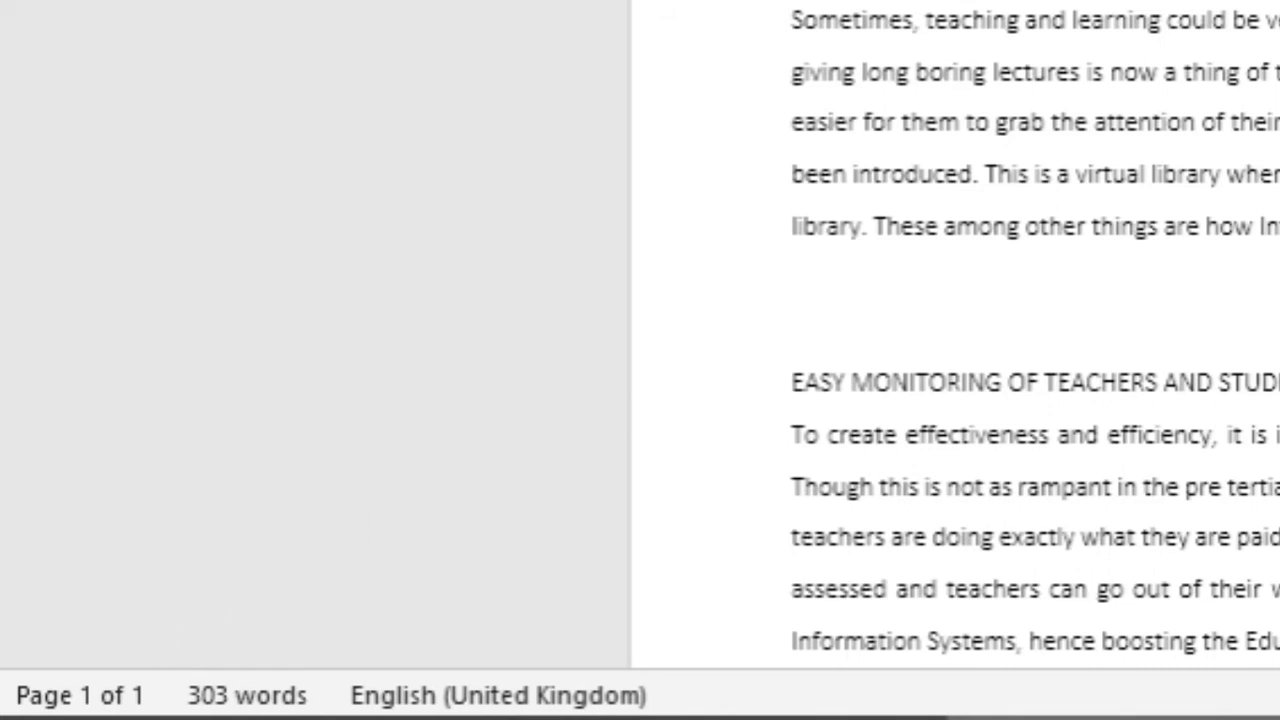
pyautogui.scroll(-9, 485, 322)
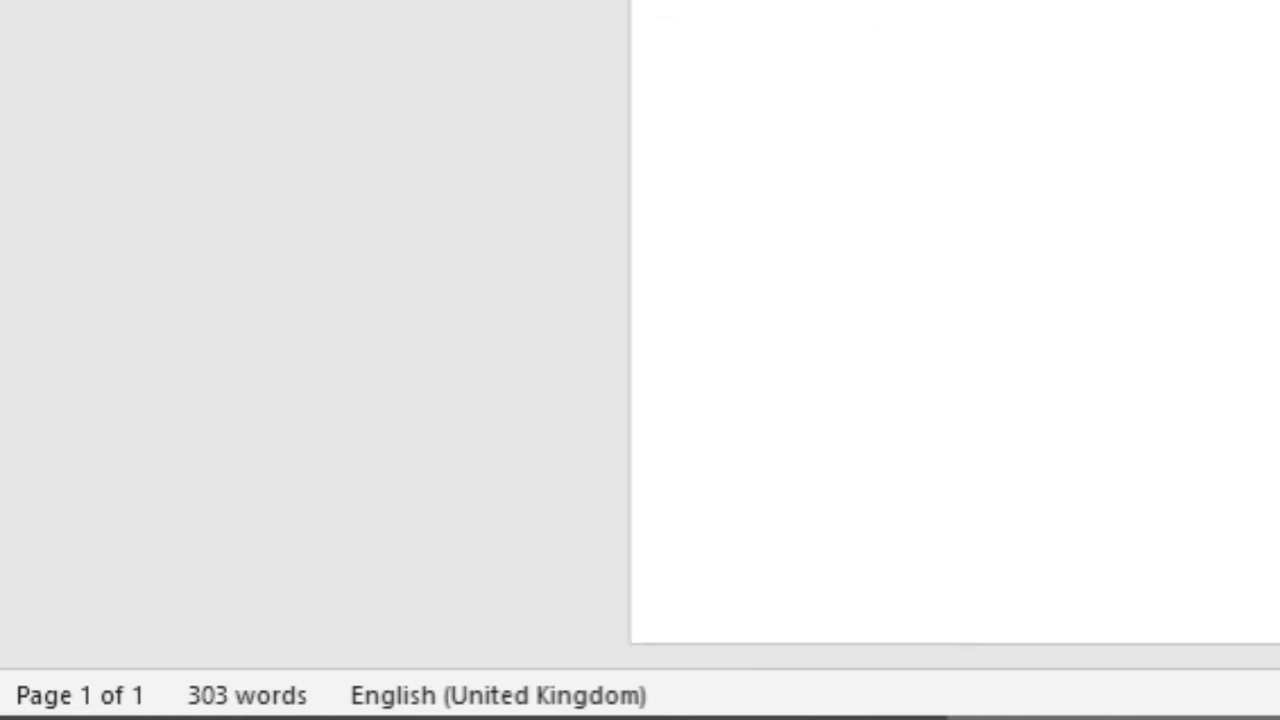
pyautogui.scroll(5, 485, 322)
pyautogui.scroll(1, 485, 322)
pyautogui.scroll(-4, 485, 322)
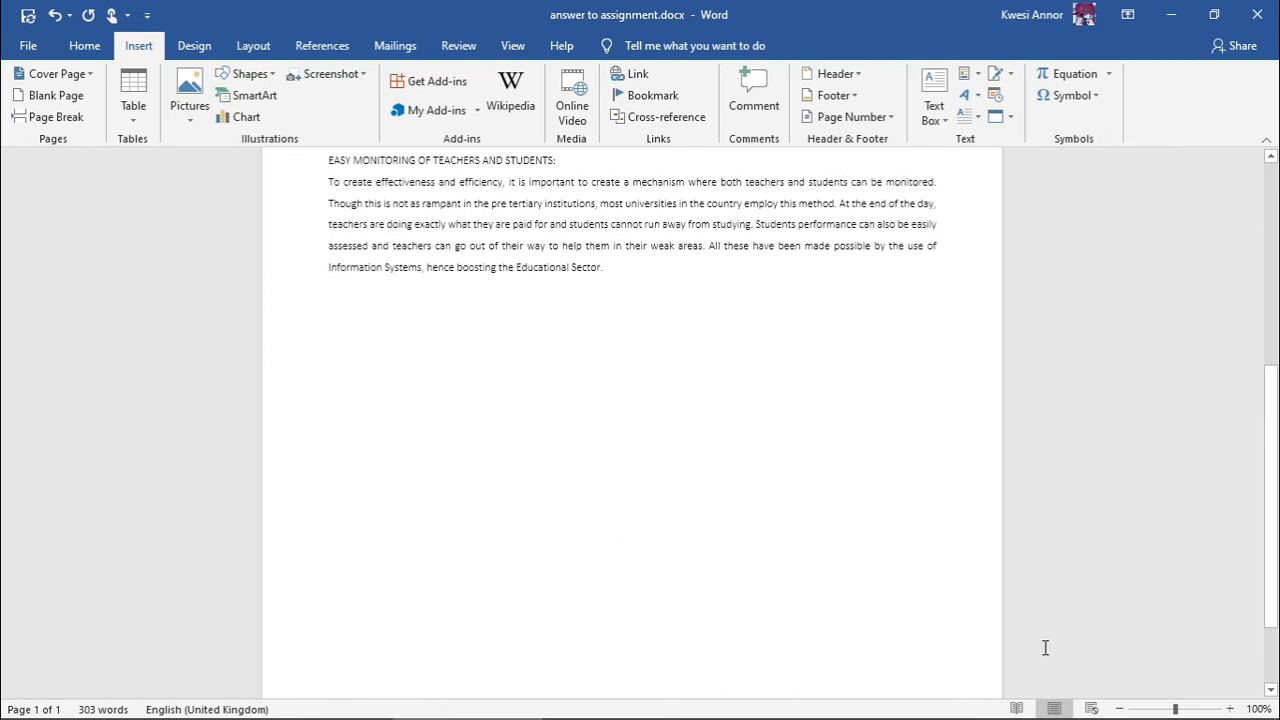
# - View the document in Read Mode, try selecting paragraph text, then switch to Web Layout
pyautogui.click(1016, 708)
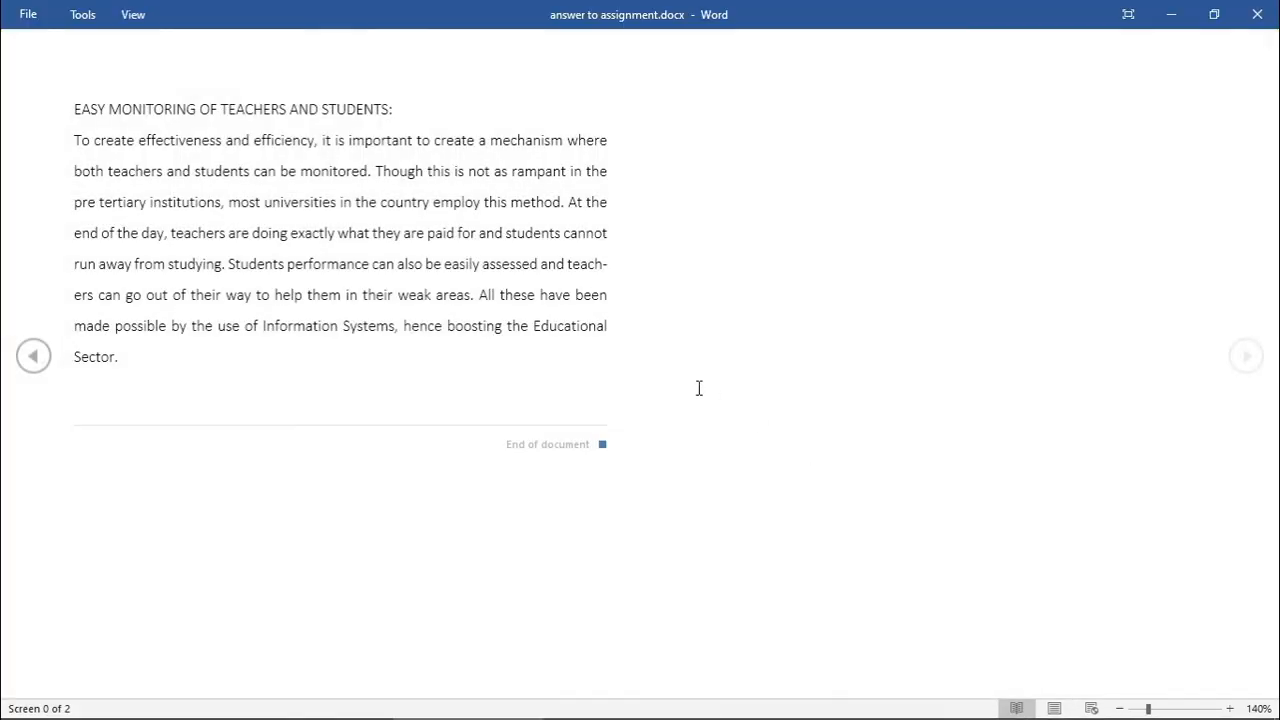
pyautogui.click(34, 362)
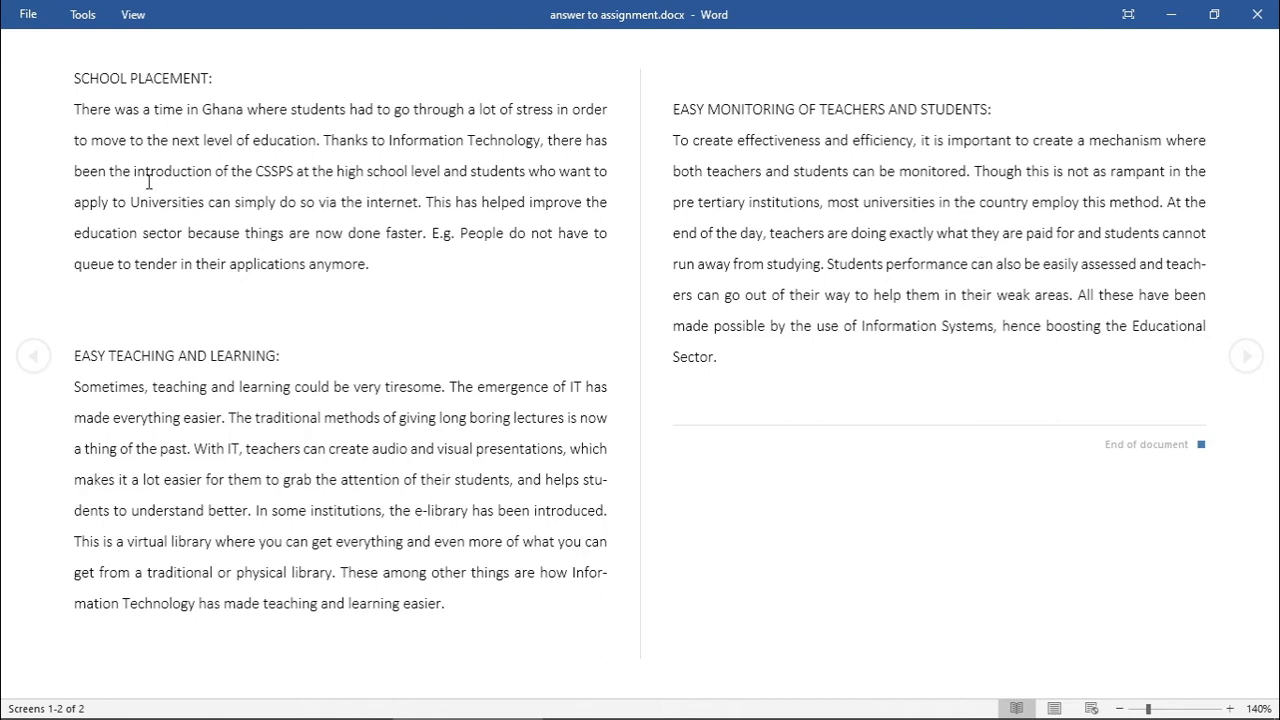
pyautogui.moveTo(172, 140); pyautogui.dragTo(237, 163)
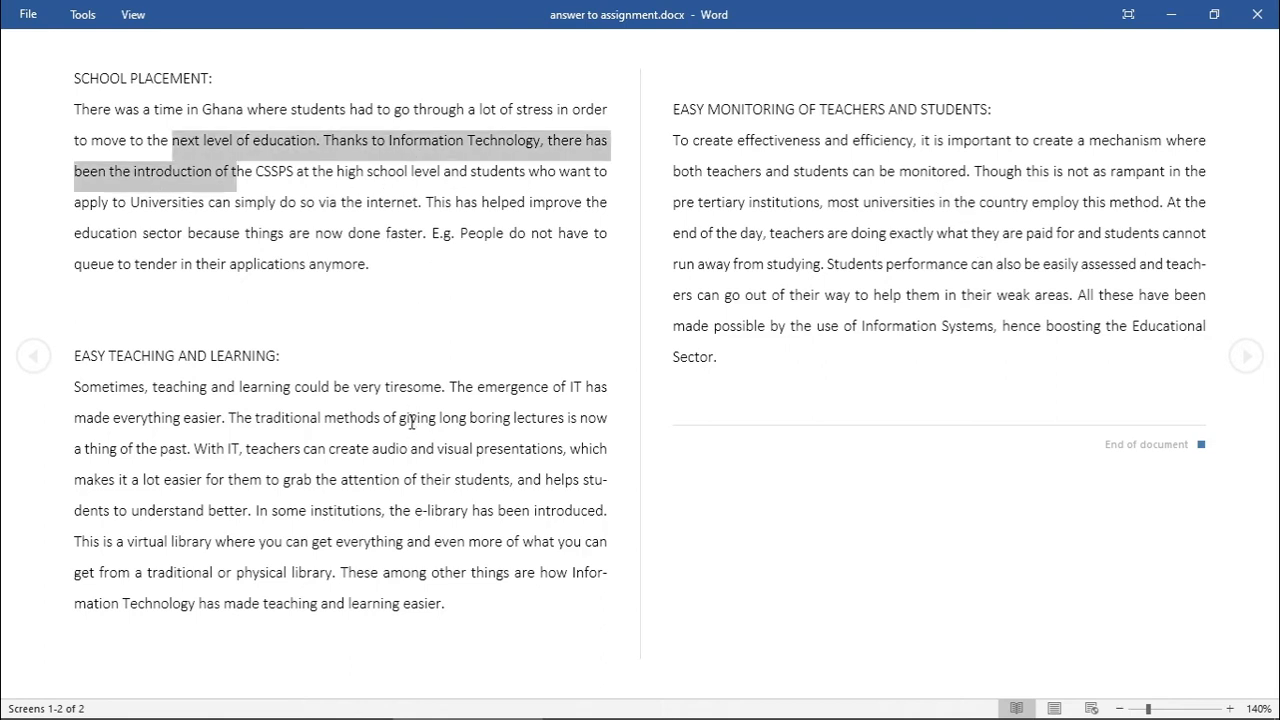
pyautogui.click(369, 291)
pyautogui.moveTo(130, 202); pyautogui.dragTo(476, 339)
pyautogui.click(442, 324)
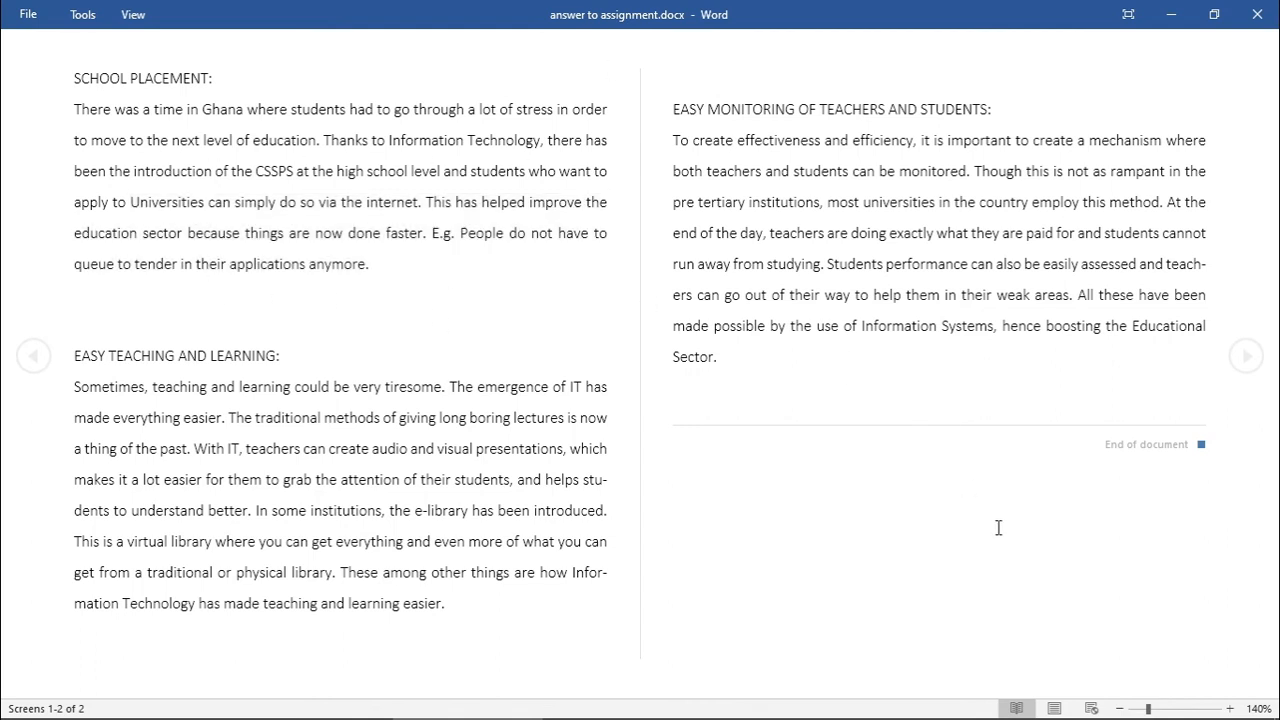
pyautogui.click(1091, 708)
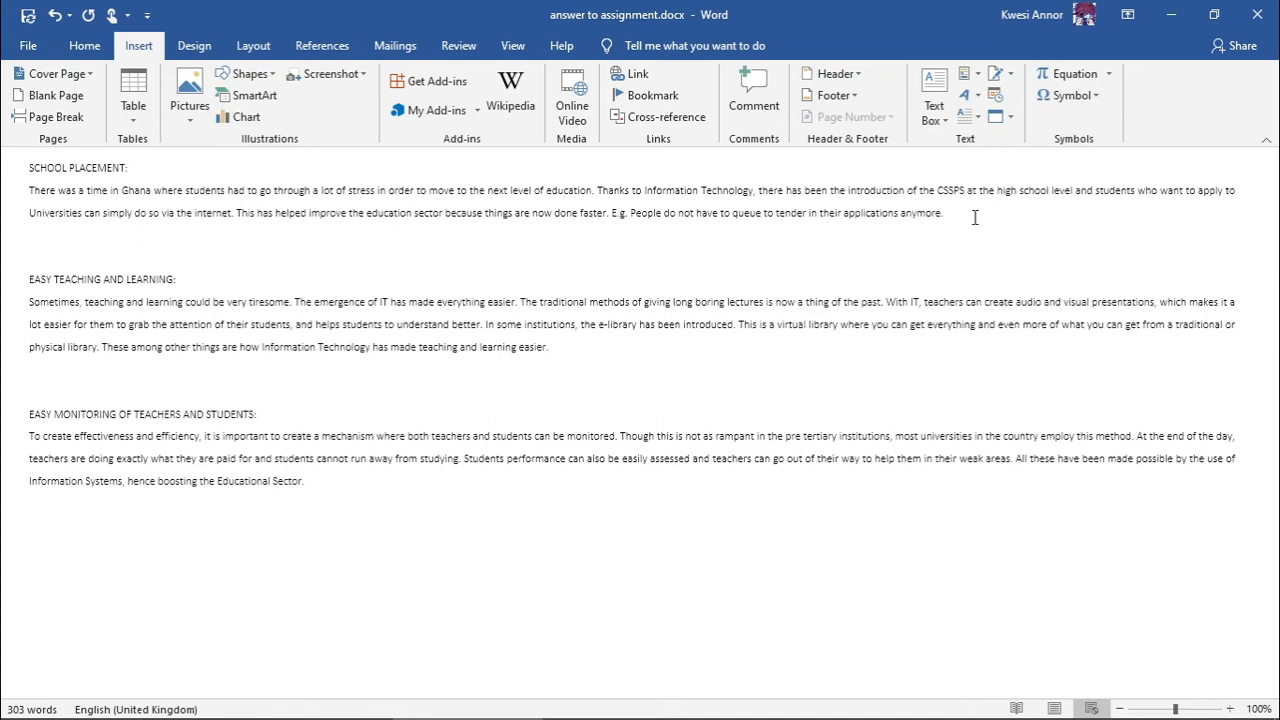
# - Return to Print Layout, browse the Home, Insert and View tabs, and select the SCHOOL PLACEMENT heading
pyautogui.click(1054, 708)
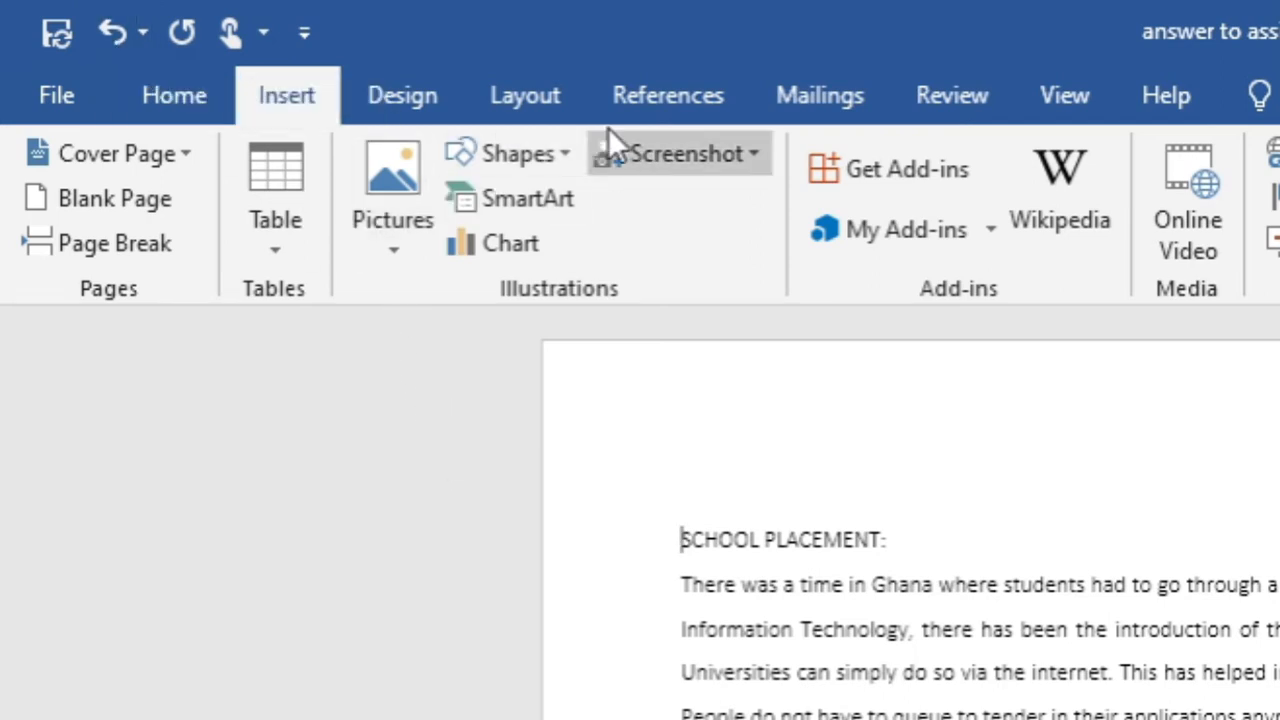
pyautogui.click(172, 92)
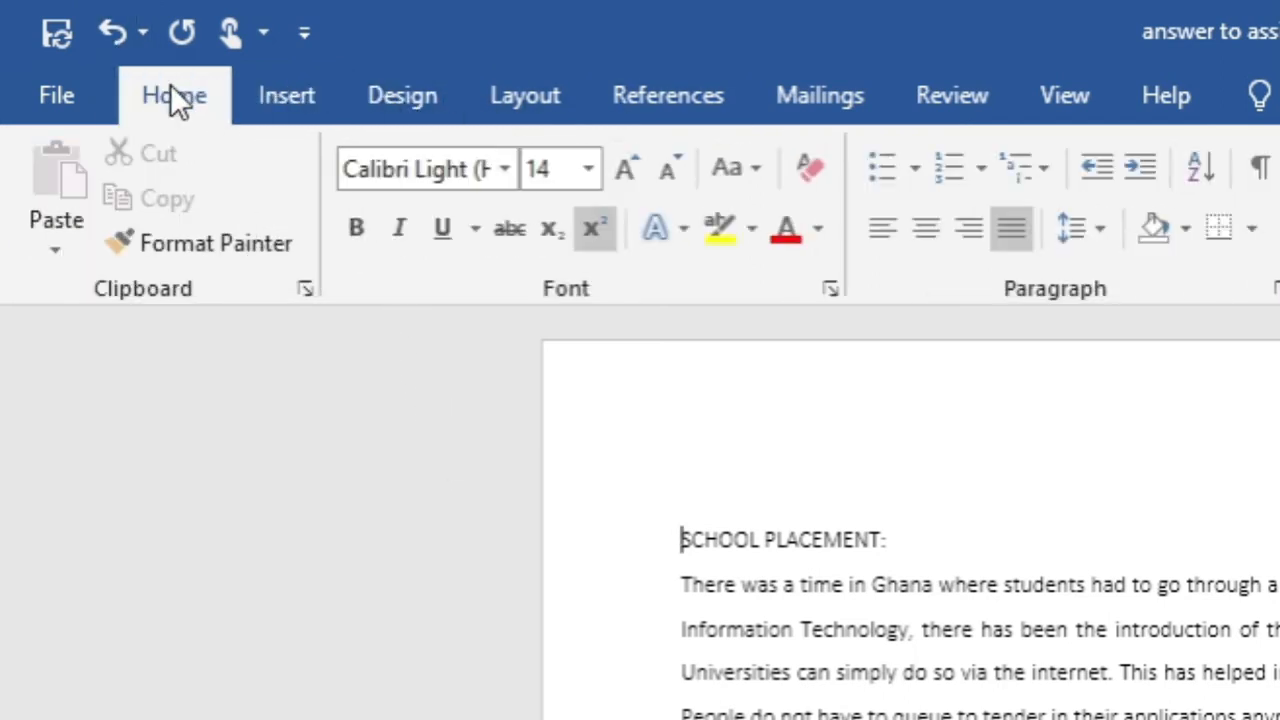
pyautogui.click(310, 92)
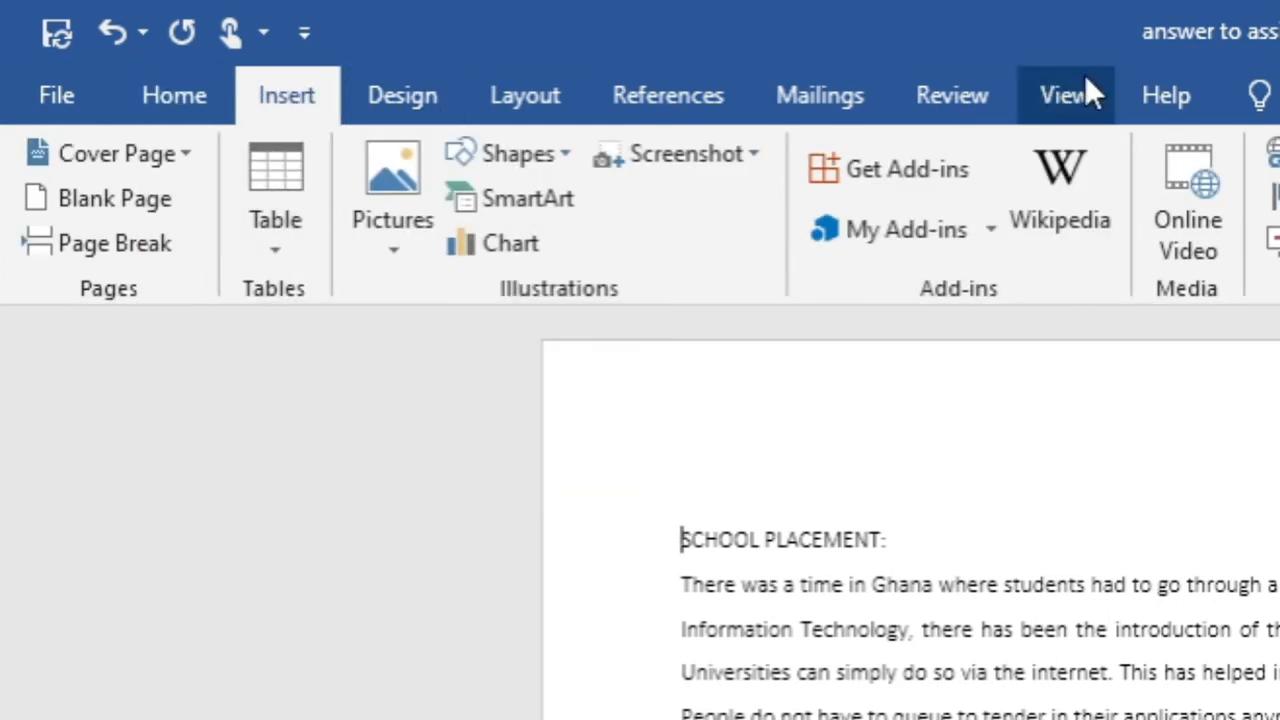
pyautogui.click(1030, 105)
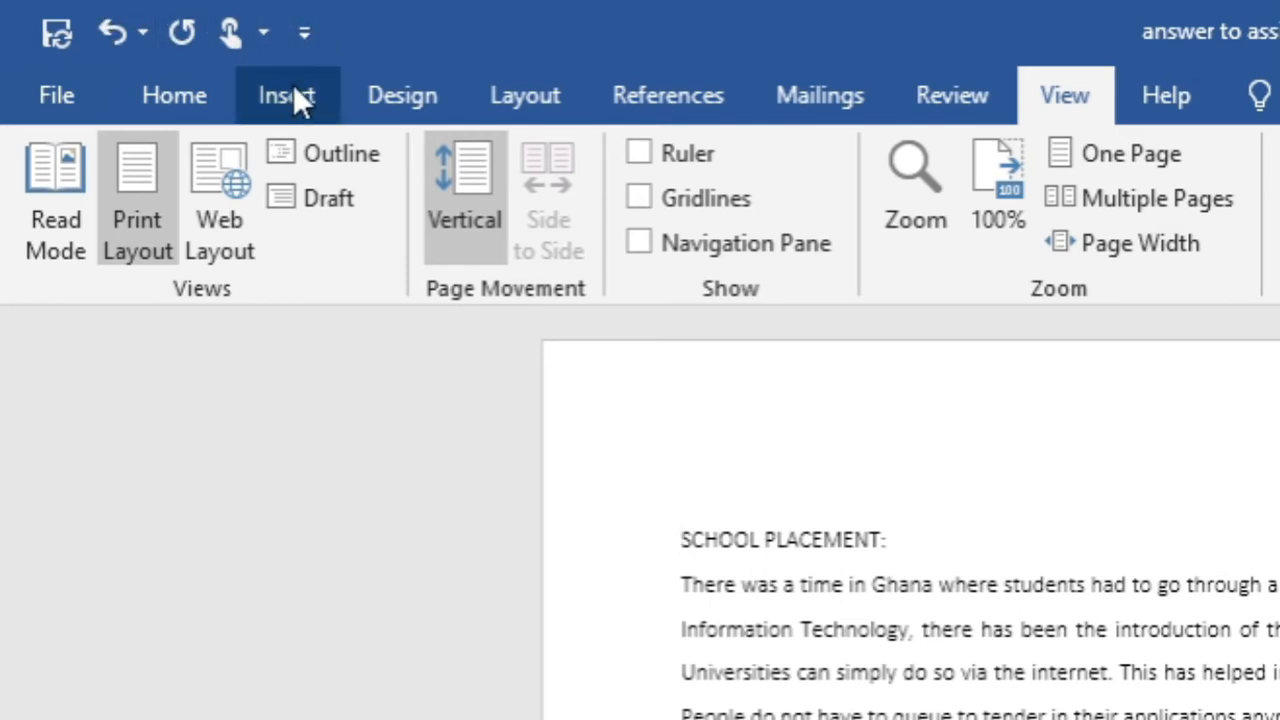
pyautogui.click(300, 399)
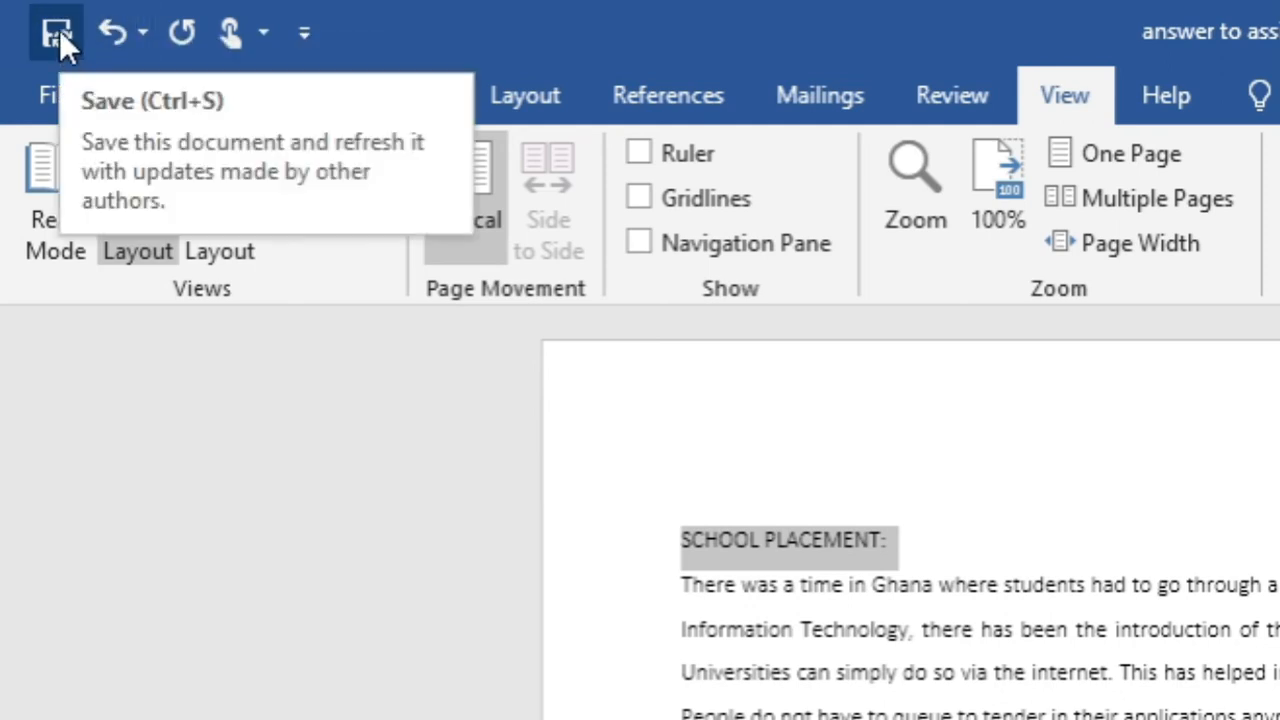
# - Add the Add Table command to the Quick Access Toolbar through More Commands
pyautogui.click(306, 33)
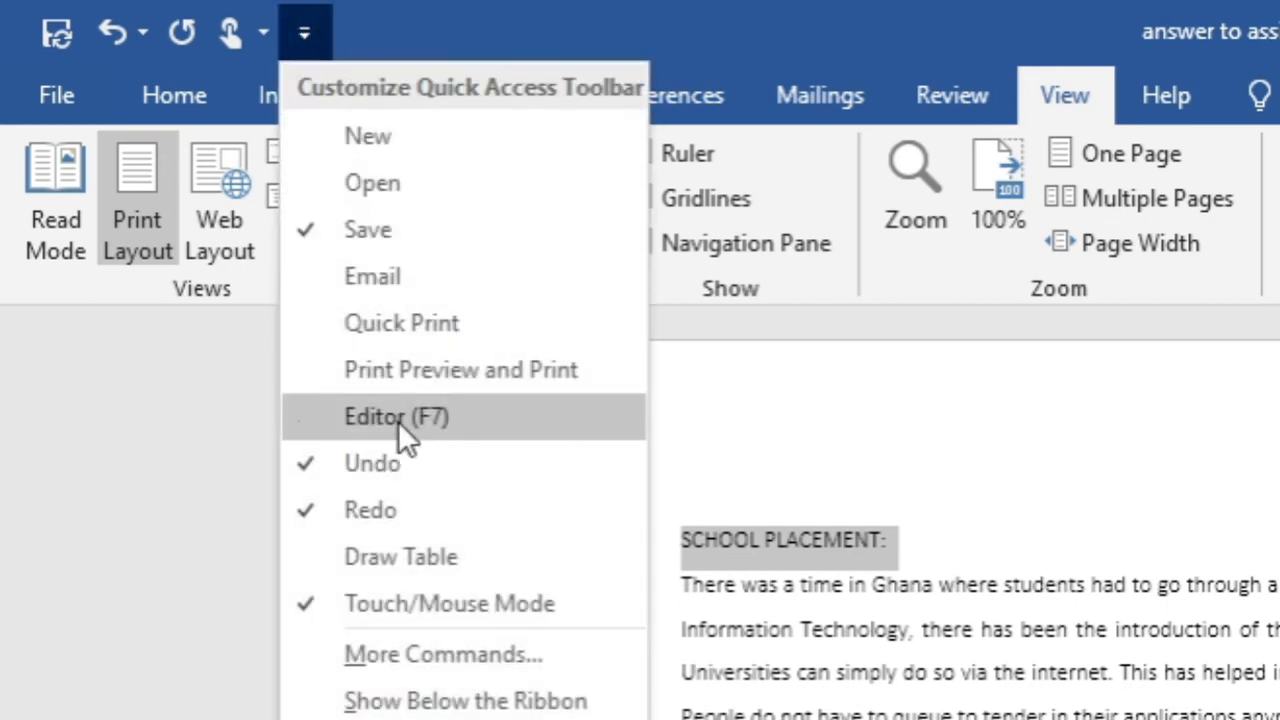
pyautogui.click(442, 666)
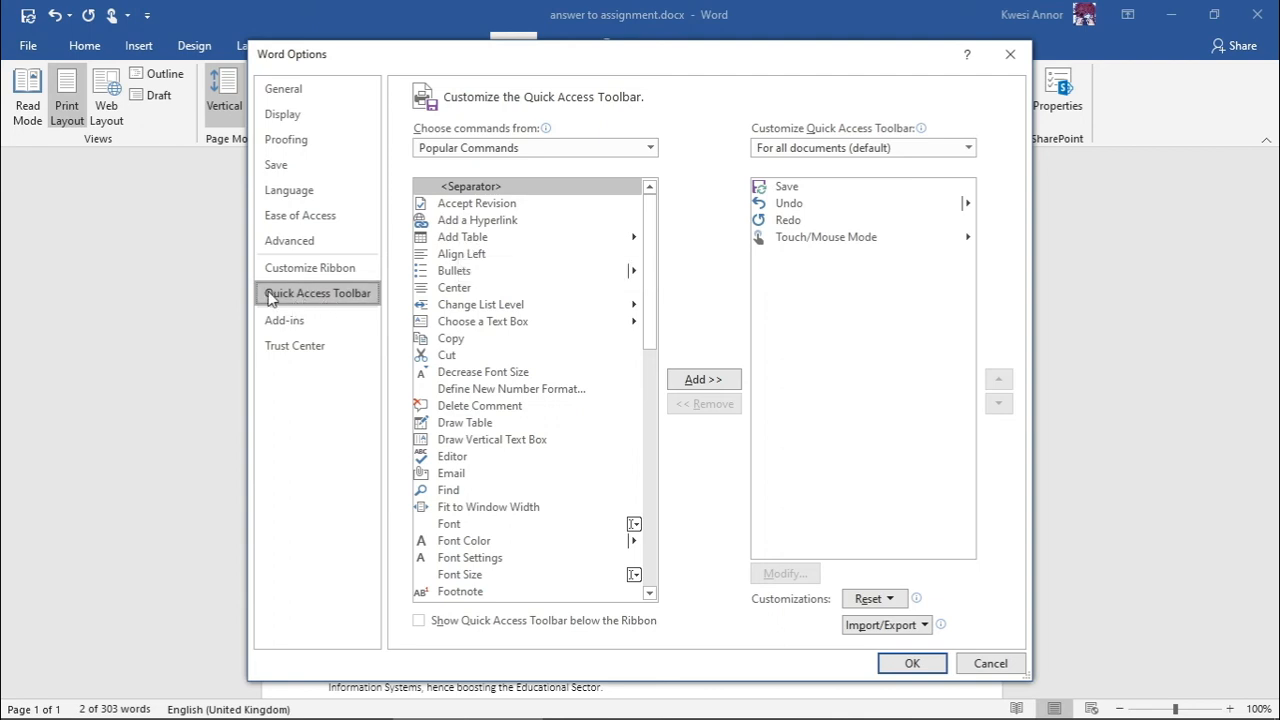
pyautogui.doubleClick(472, 240)
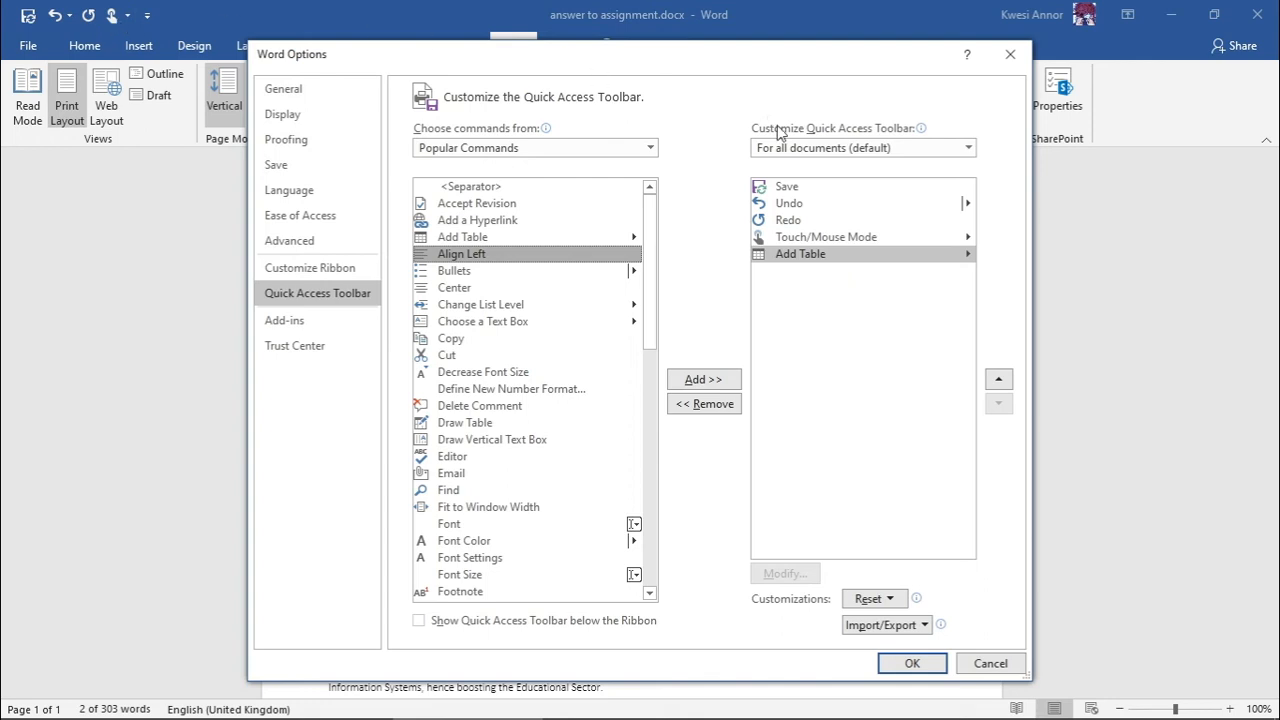
pyautogui.click(922, 664)
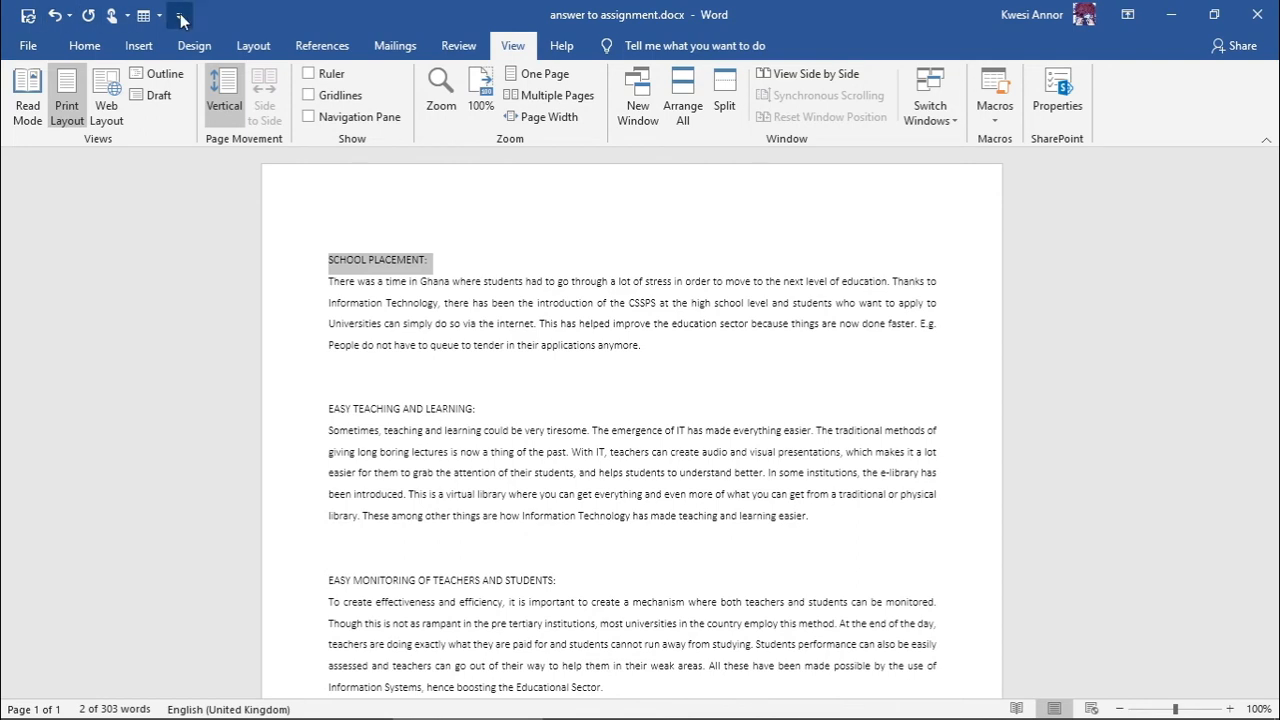
pyautogui.click(626, 236)
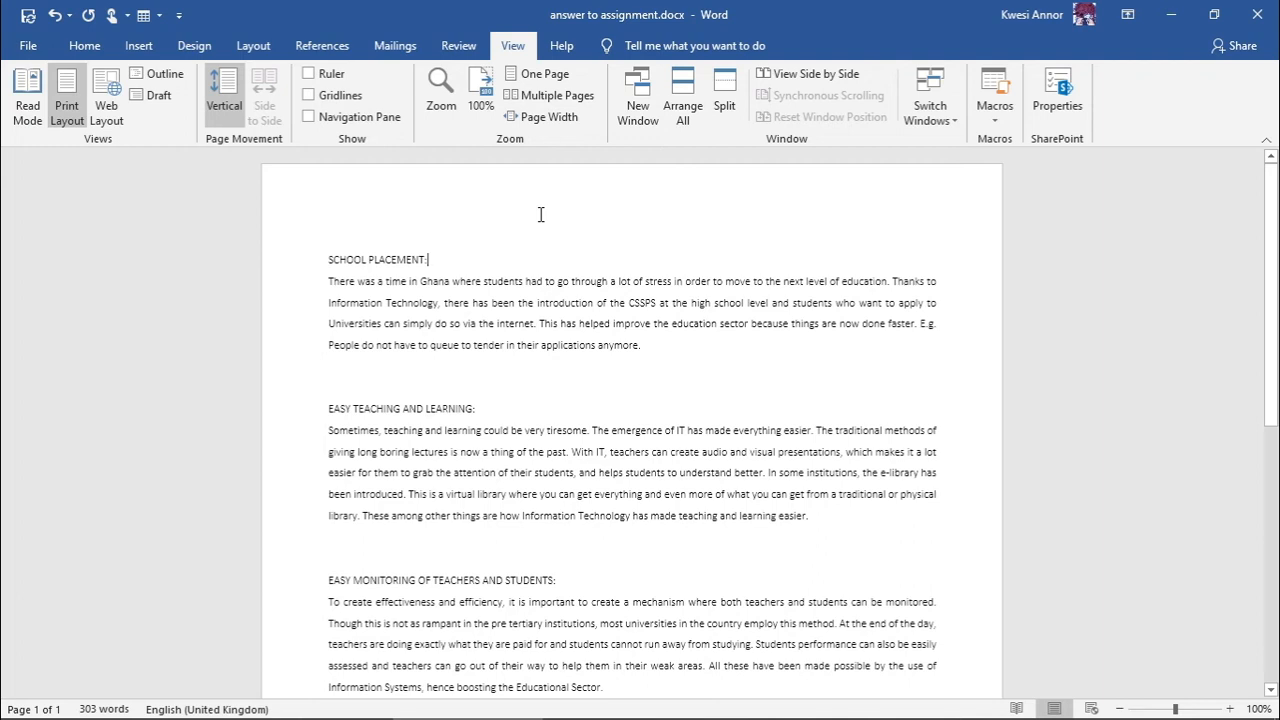
pyautogui.hotkey('ctrl', 'F6')
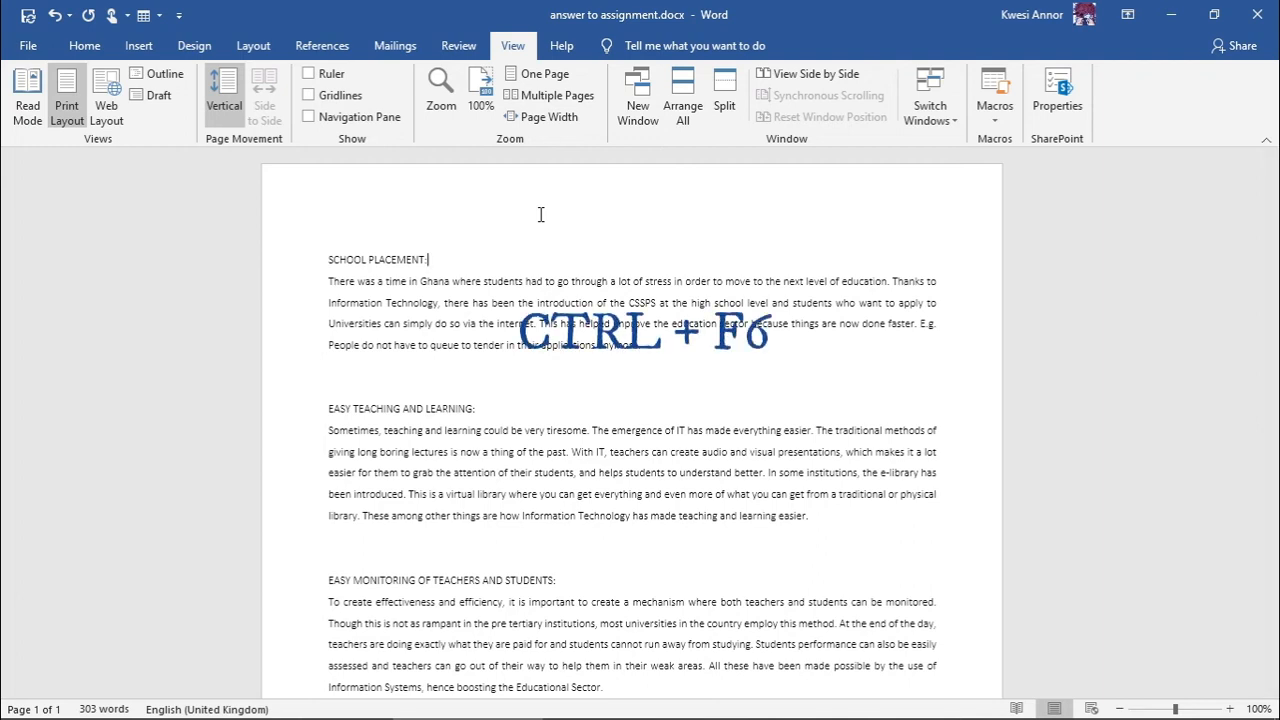
pyautogui.hotkey('ctrl', 'F6')
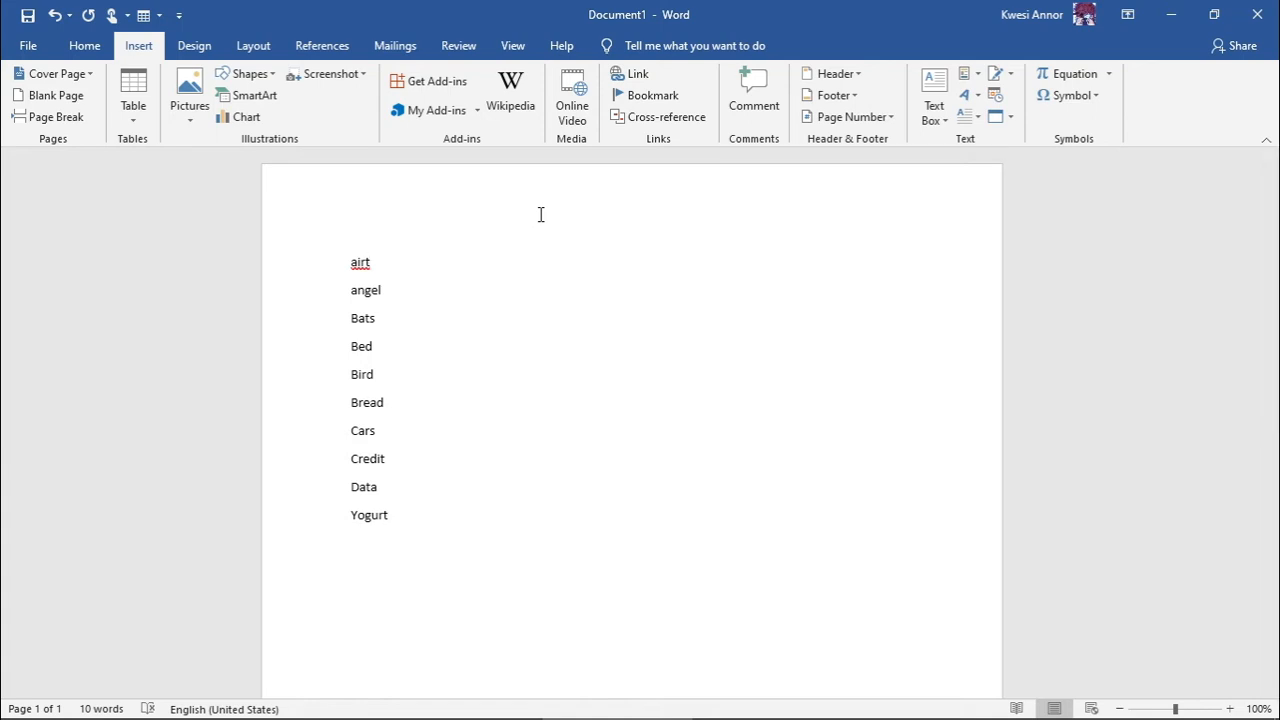
pyautogui.hotkey('ctrl', 'F6')
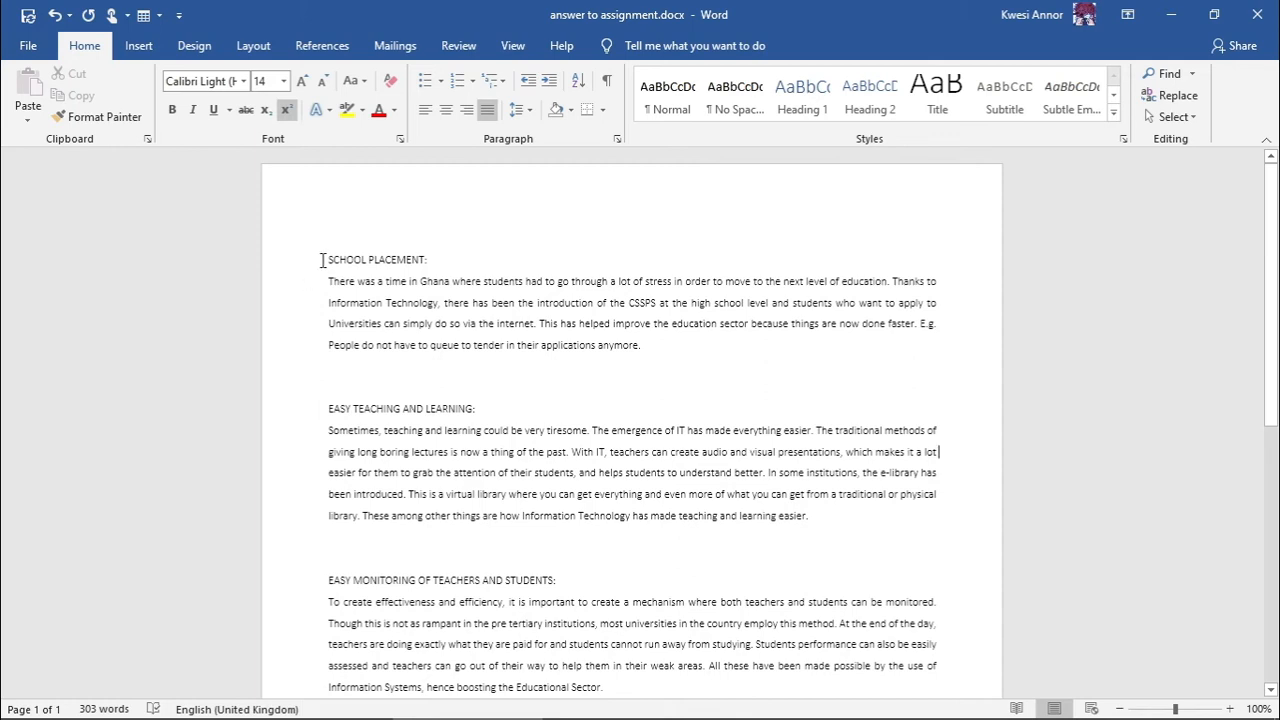
# - Drag-select text from the first heading down to the teaching section, then clear the selection
pyautogui.moveTo(326, 260); pyautogui.dragTo(966, 410)
pyautogui.moveTo(975, 645); pyautogui.dragTo(832, 209)
pyautogui.click(571, 229)
pyautogui.scroll(-7, 530, 285)
pyautogui.scroll(7, 505, 290)
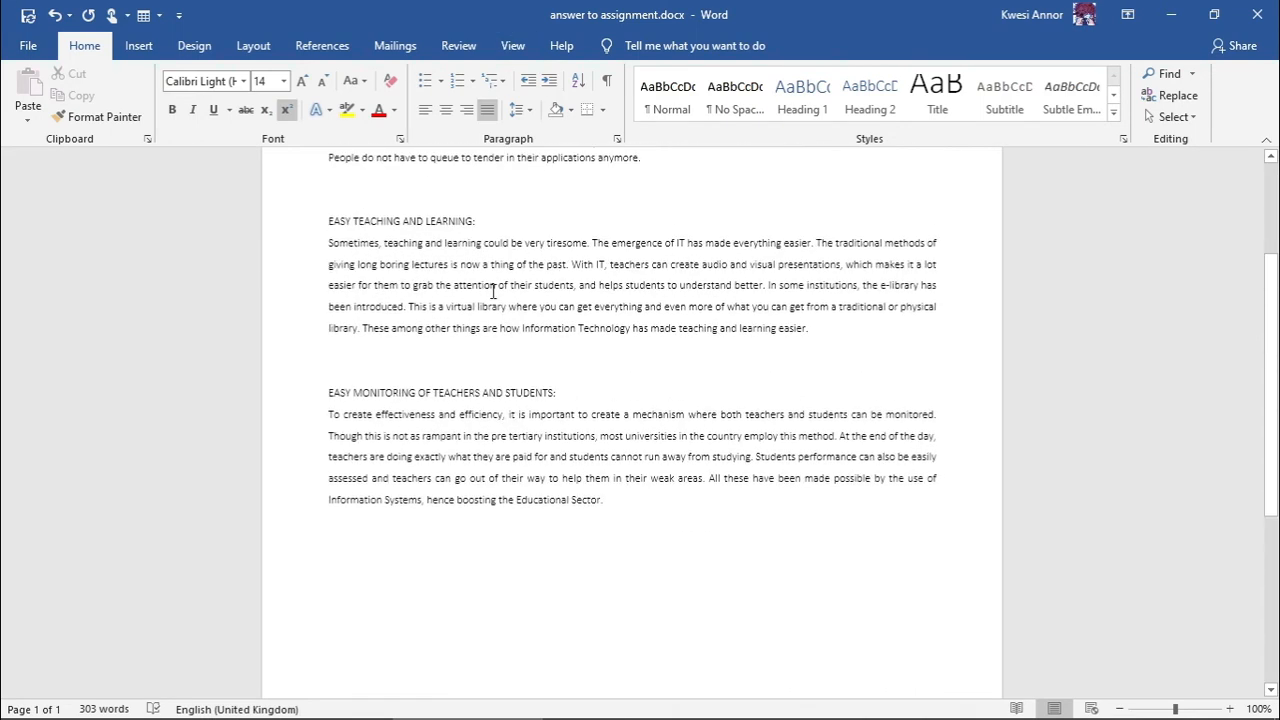
pyautogui.moveTo(374, 257); pyautogui.dragTo(757, 180)
pyautogui.click(633, 165)
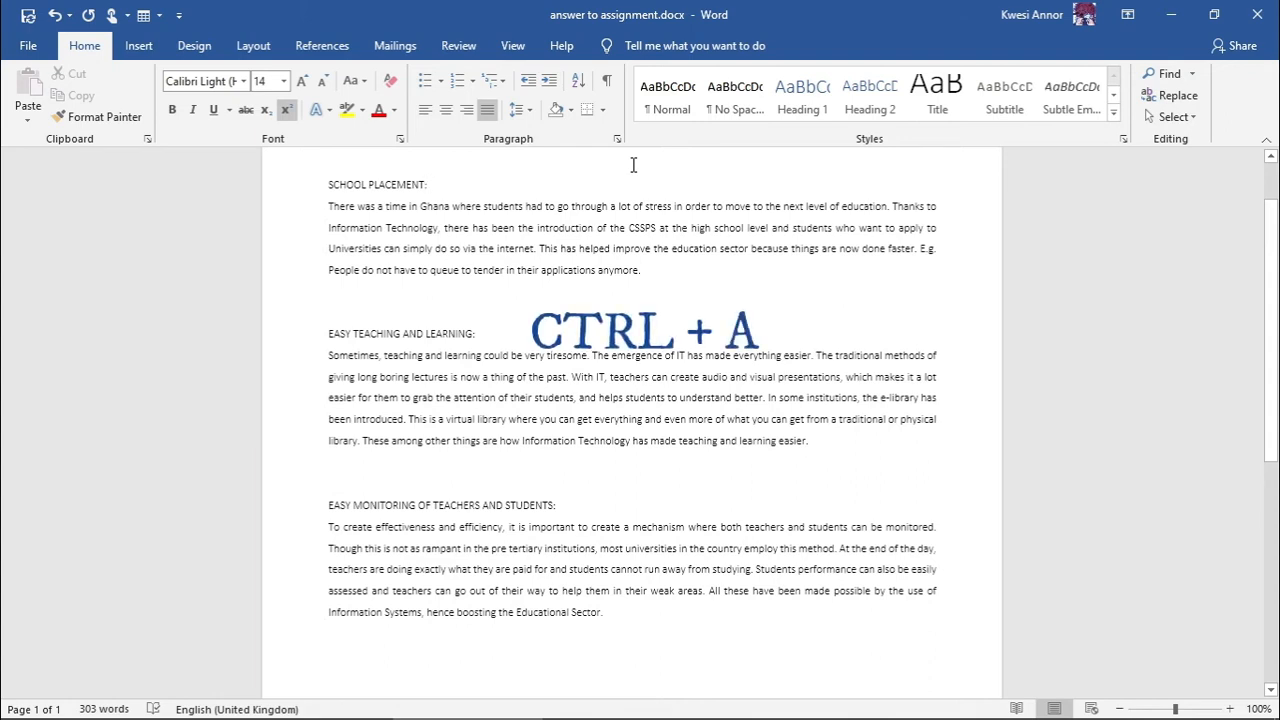
# - Select the entire 303-word document with Ctrl+A
pyautogui.hotkey('ctrl', 'a')
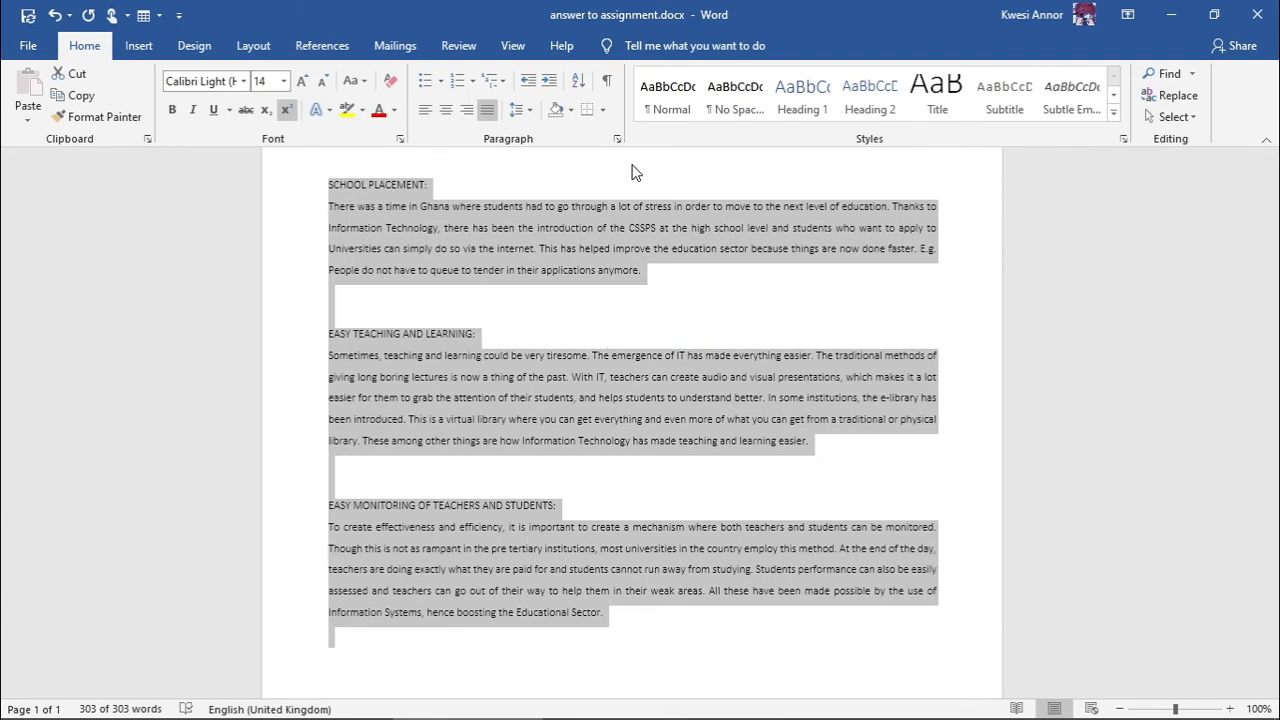
pyautogui.click(793, 324)
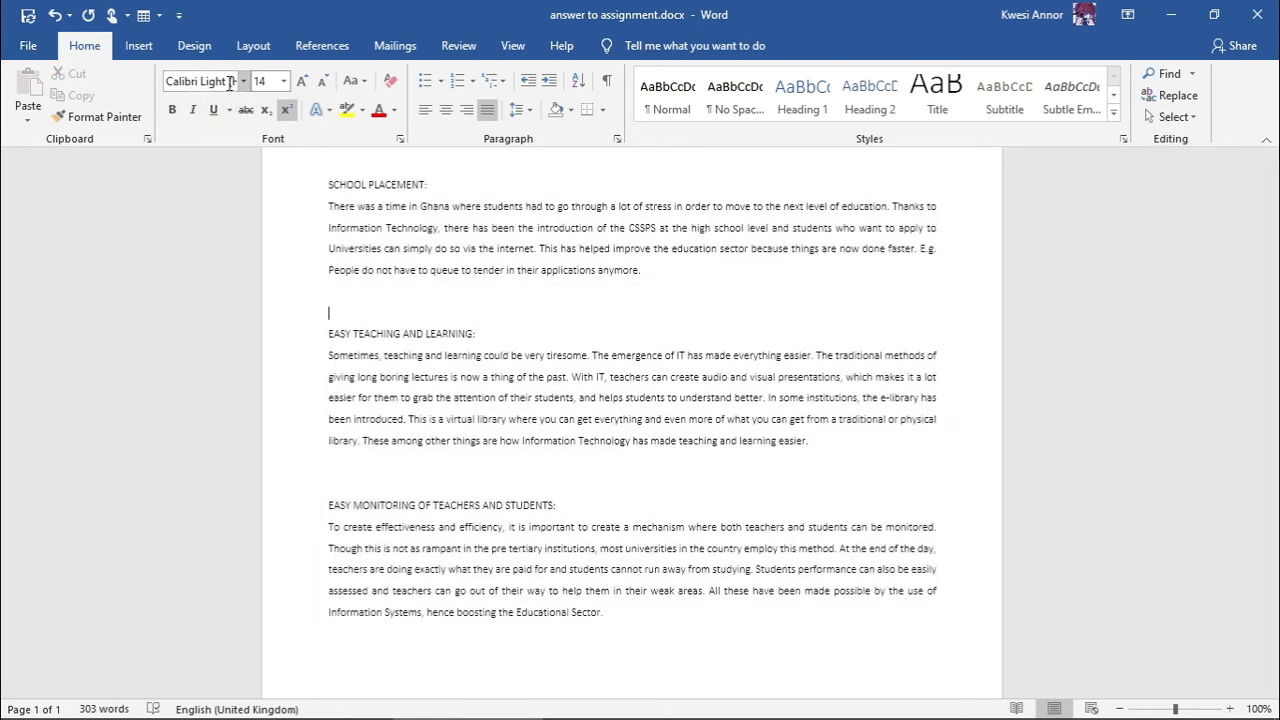
pyautogui.scroll(2, 300, 155)
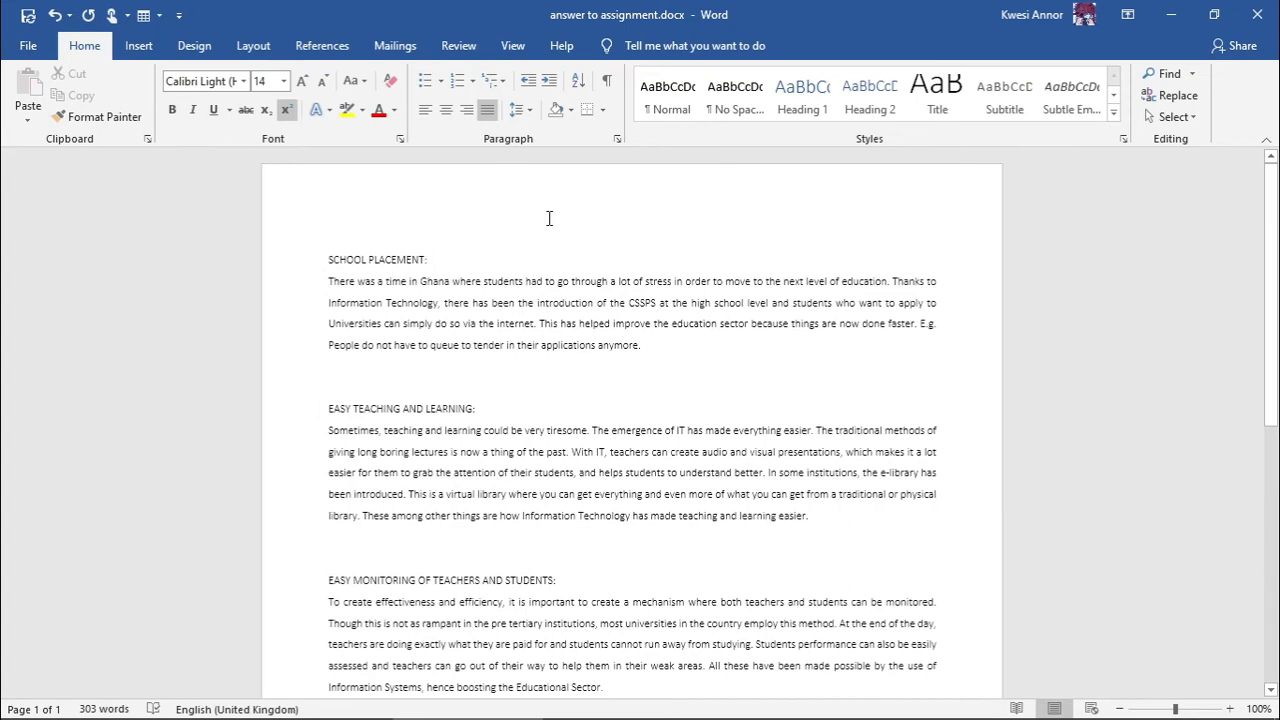
pyautogui.hotkey('ctrl', 'a')
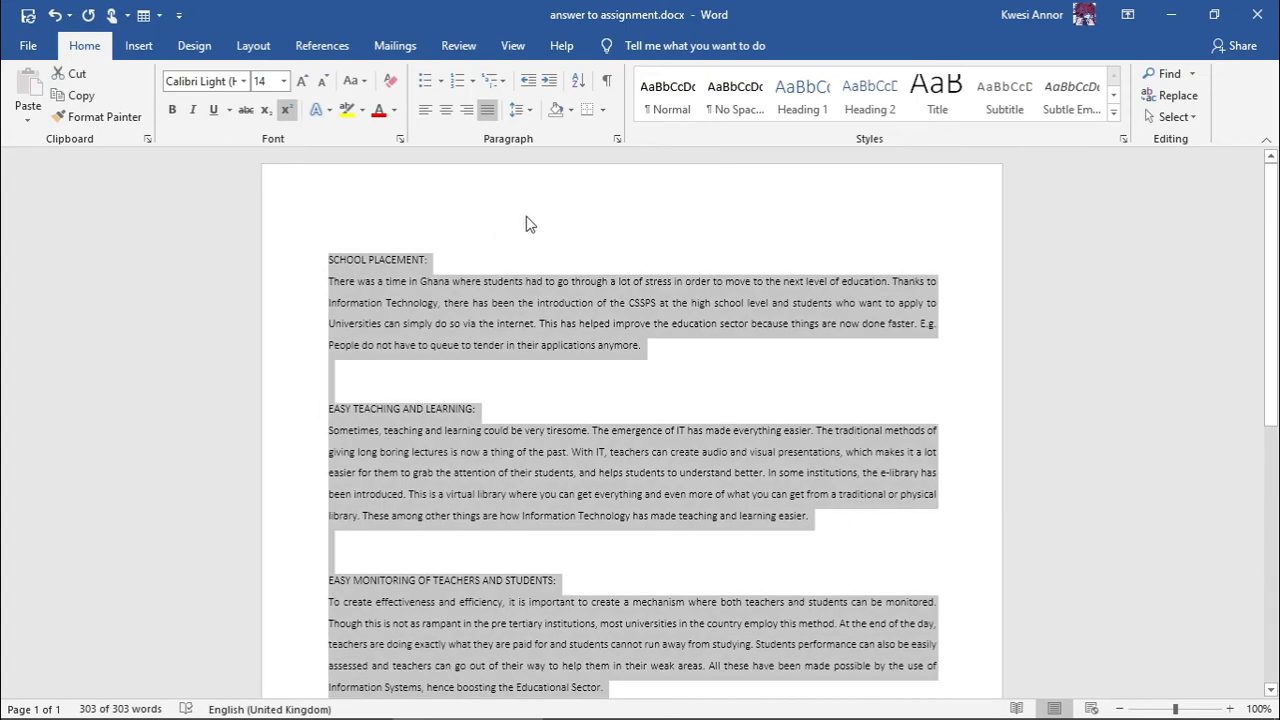
# - Try Arial Black, Arial and Bahnschrift on all the text, settling on Dubai Medium
pyautogui.click(243, 84)
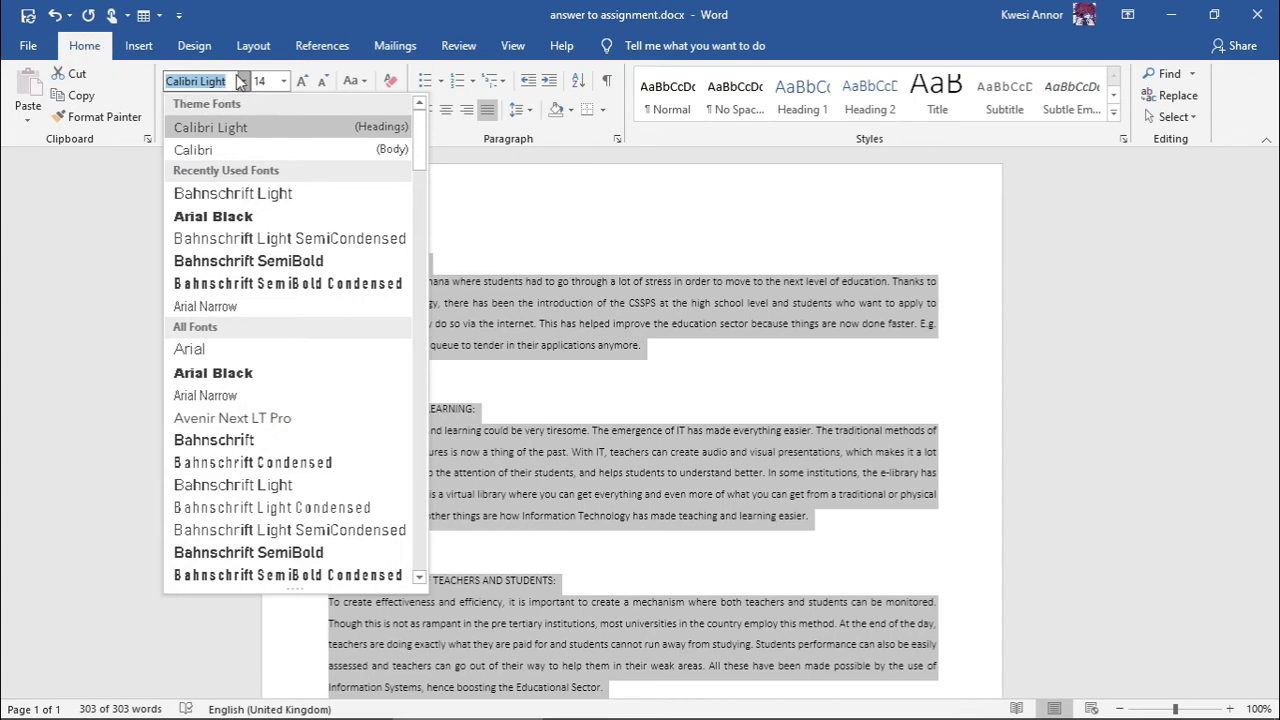
pyautogui.click(236, 218)
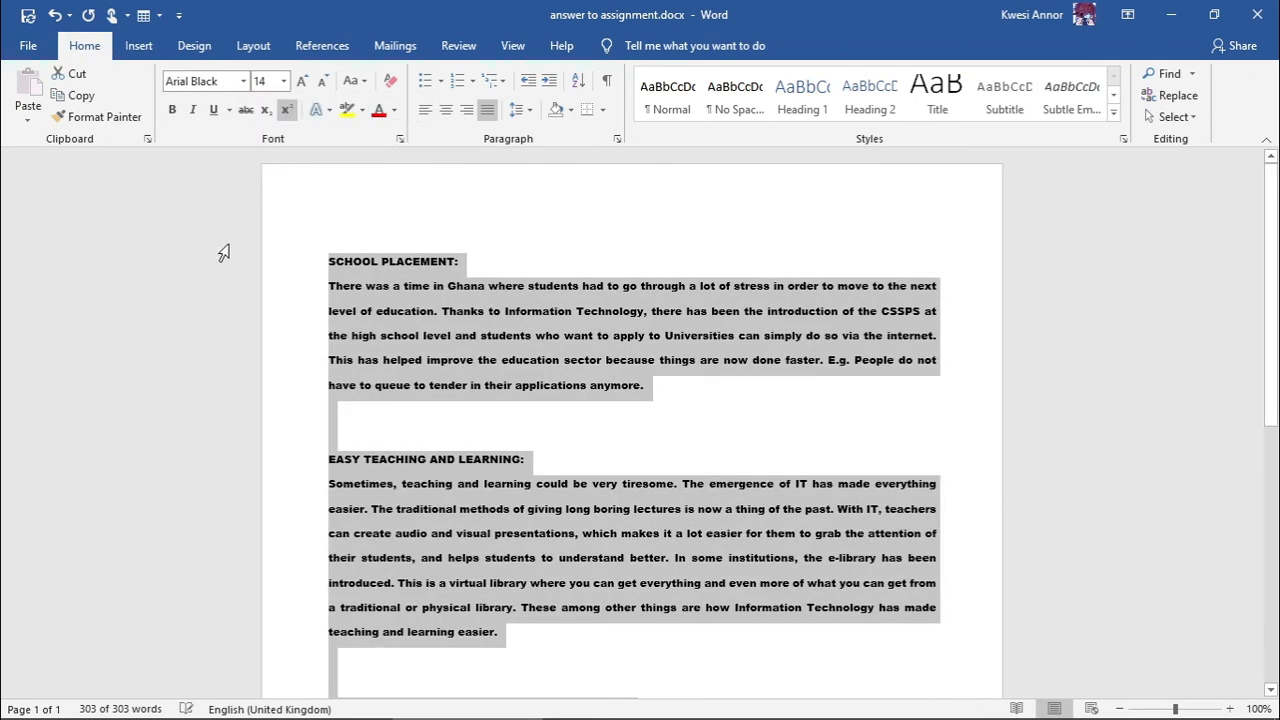
pyautogui.click(236, 86)
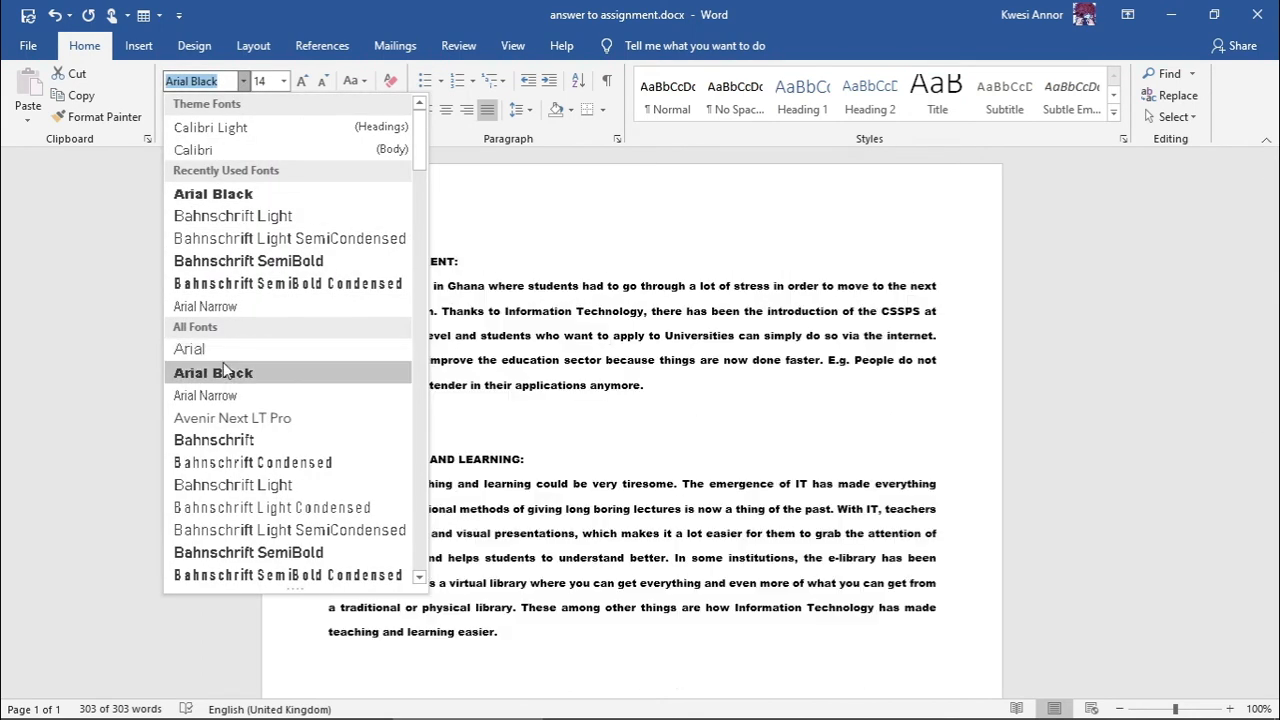
pyautogui.click(228, 349)
pyautogui.click(243, 81)
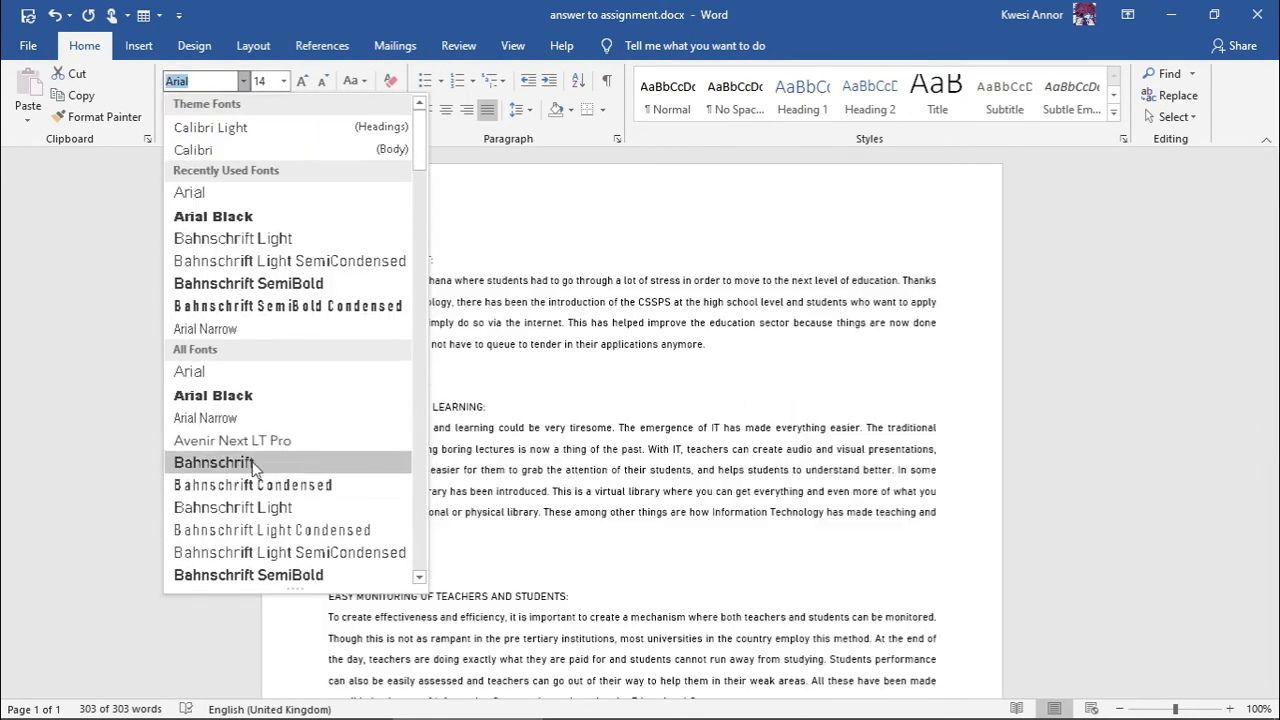
pyautogui.click(257, 462)
pyautogui.click(243, 81)
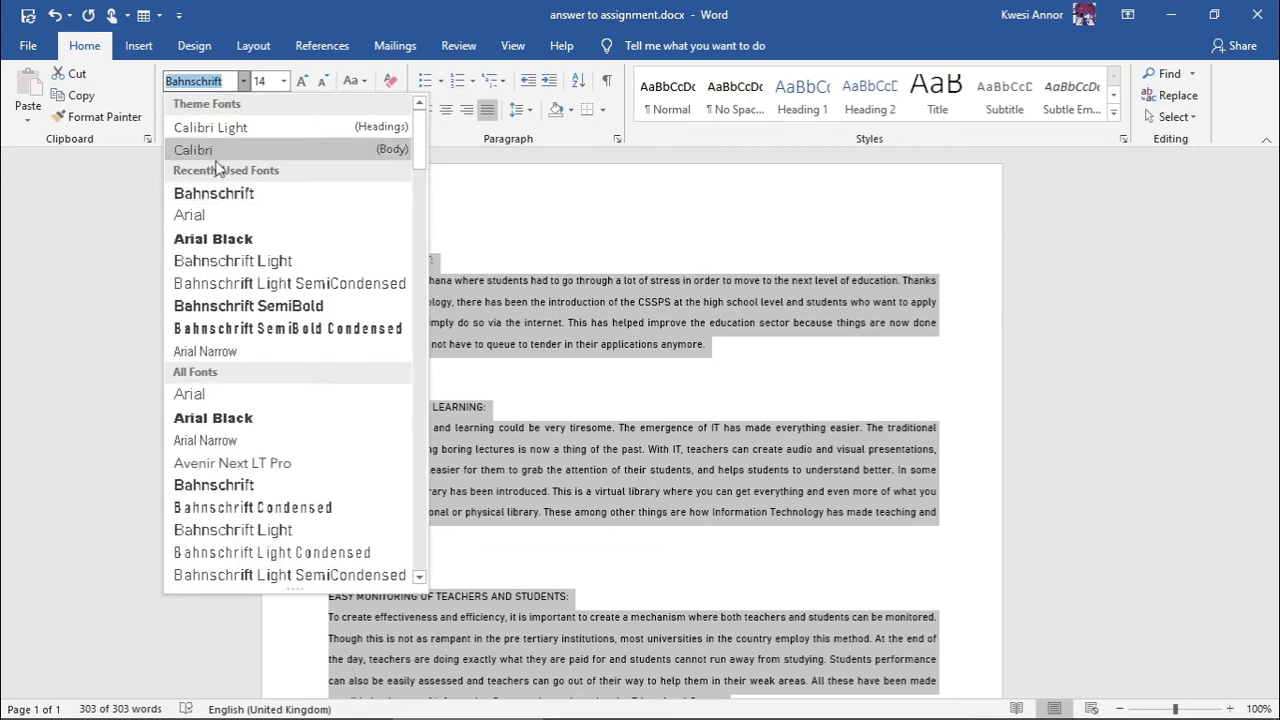
pyautogui.scroll(-3, 240, 295)
pyautogui.scroll(-5, 240, 295)
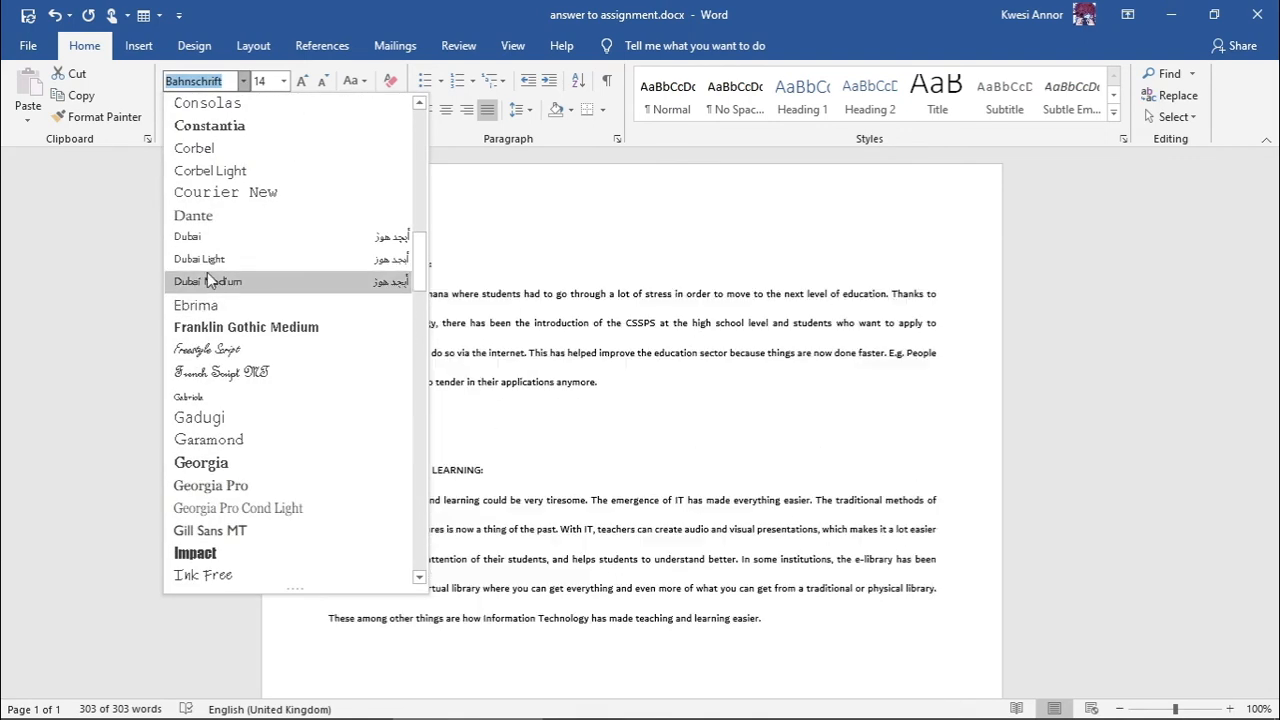
pyautogui.click(207, 273)
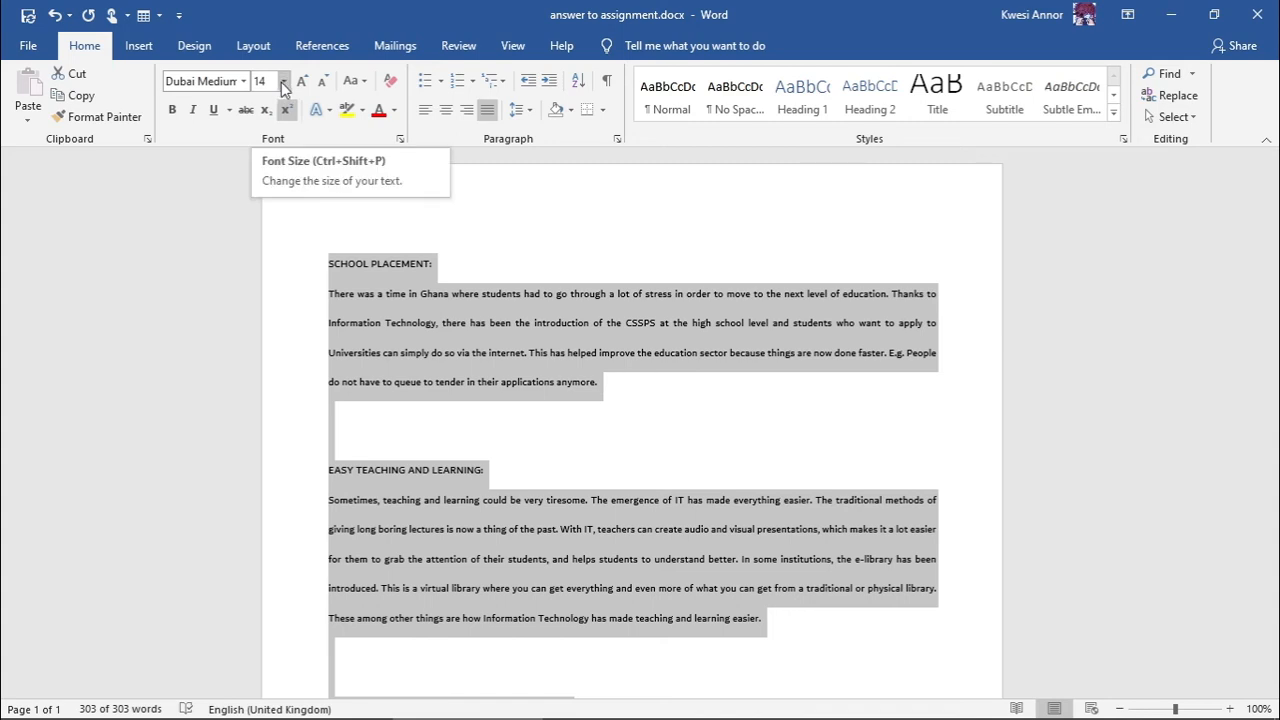
# - Set the whole assignment's font size to 12 and deselect the text
pyautogui.click(283, 82)
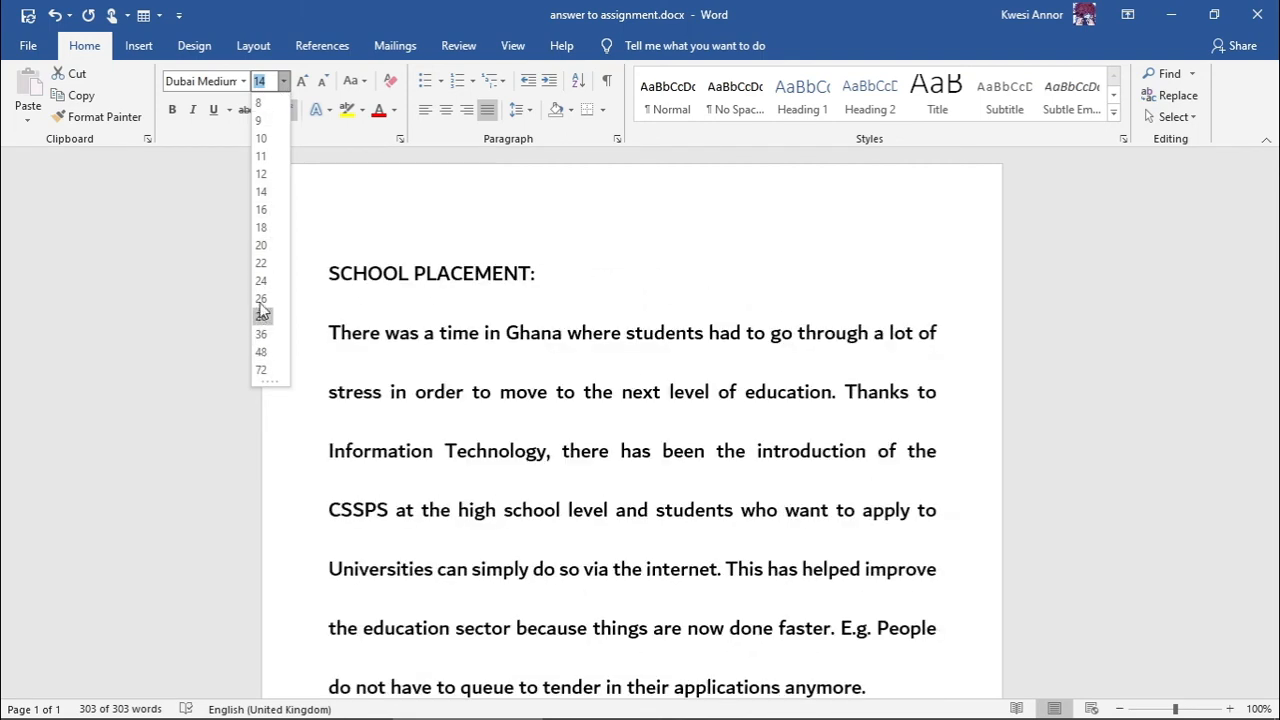
pyautogui.click(262, 175)
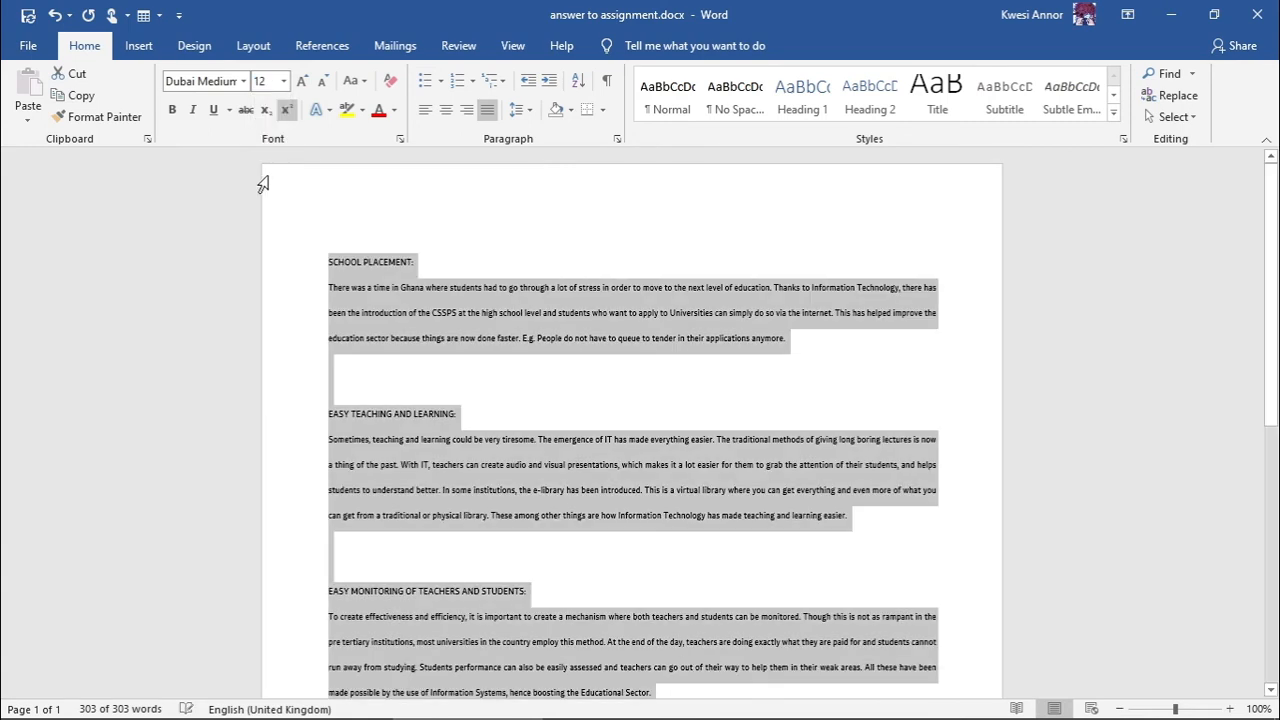
pyautogui.click(553, 224)
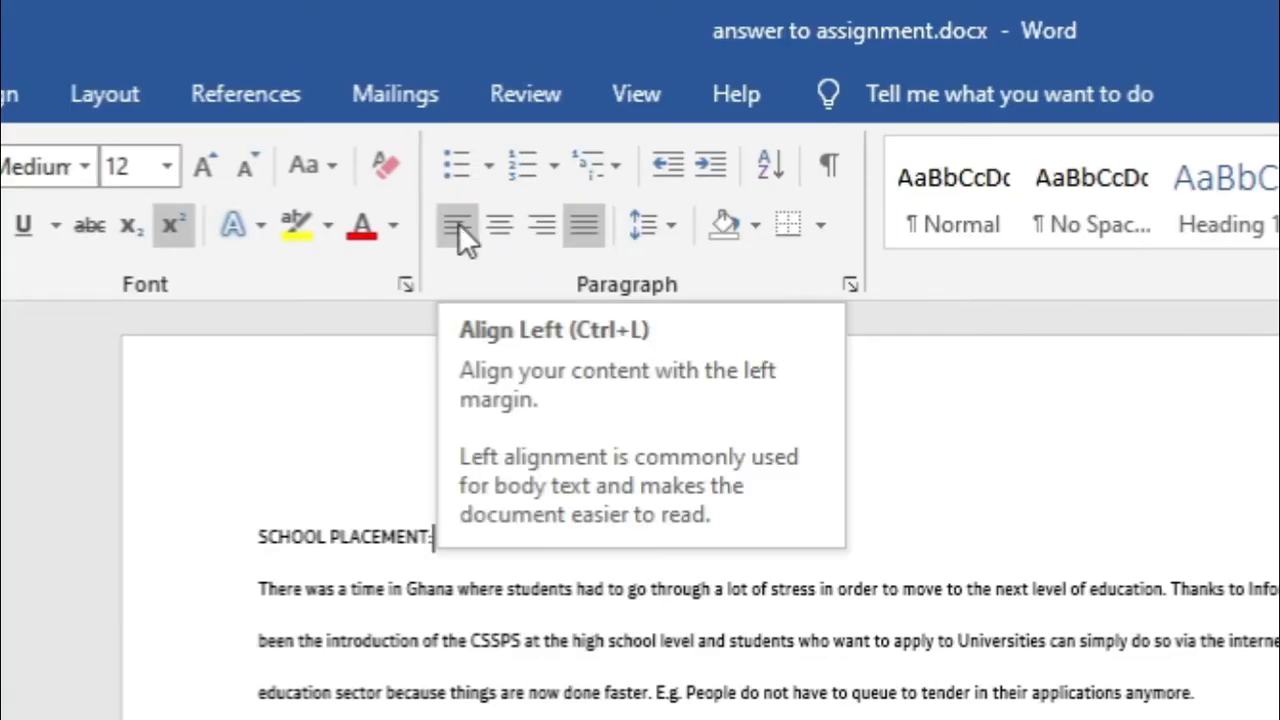
pyautogui.click(426, 110)
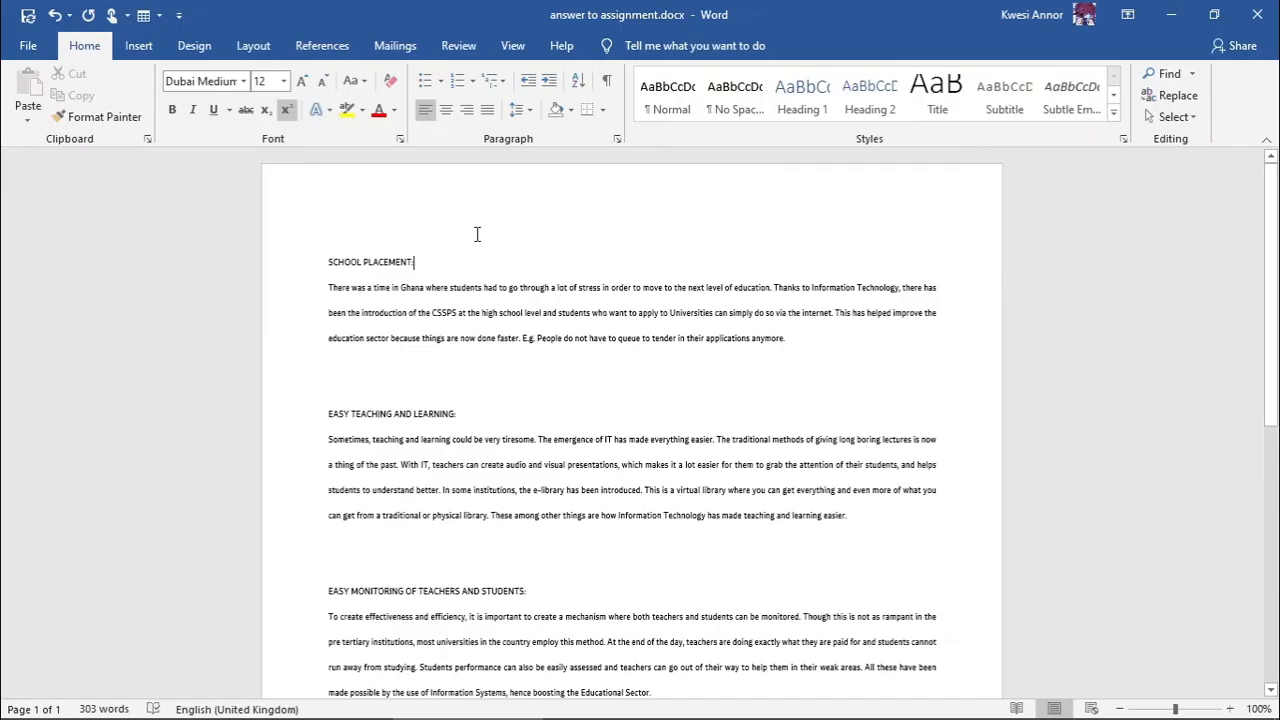
pyautogui.hotkey('ctrl', 'a')
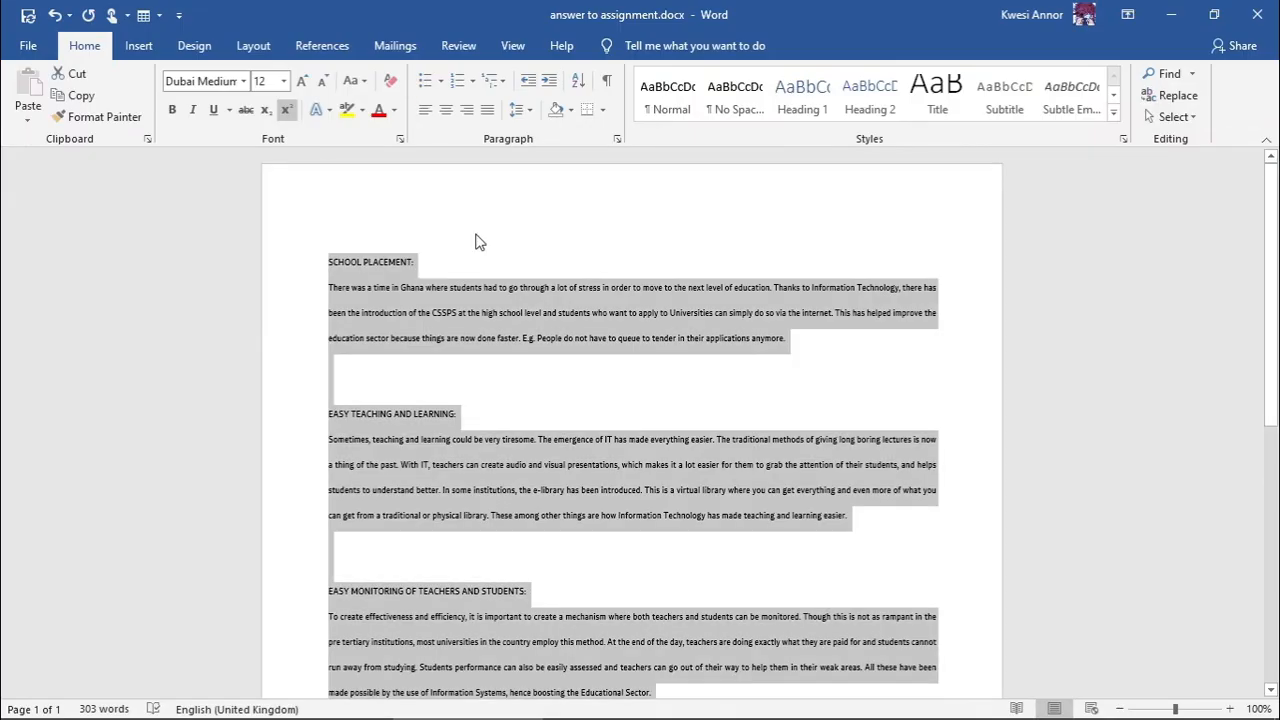
pyautogui.click(428, 112)
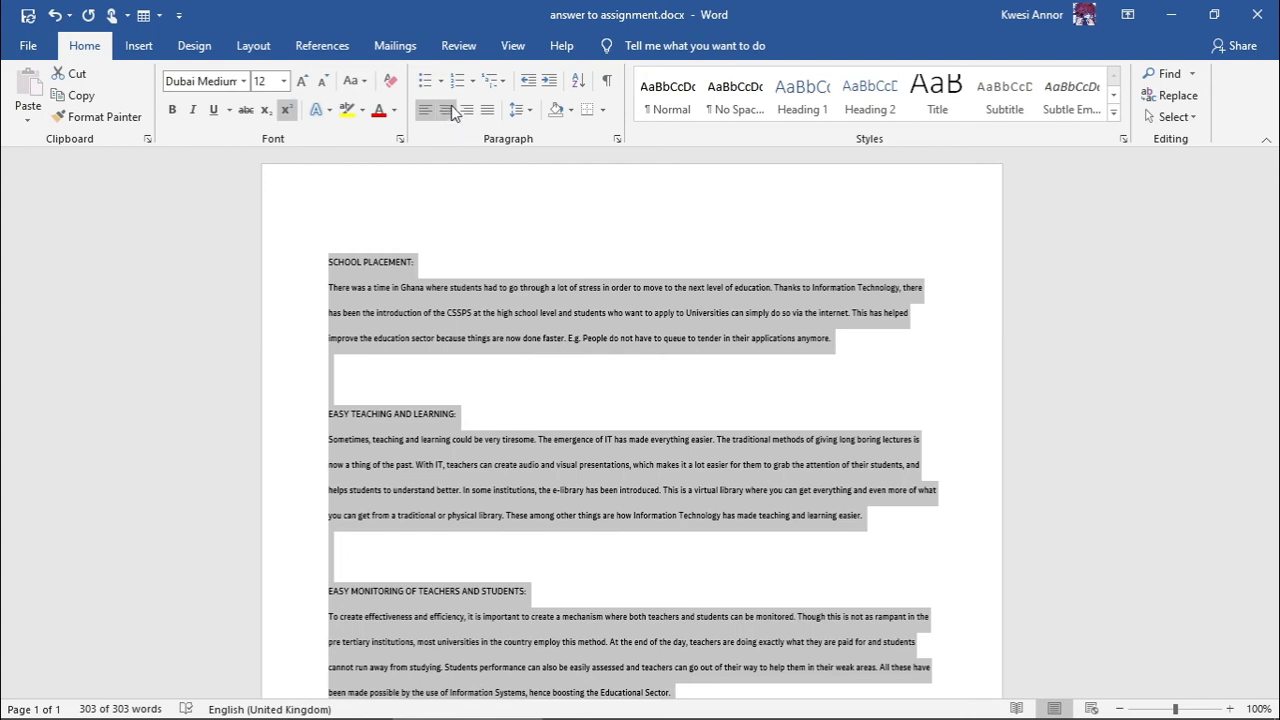
pyautogui.click(450, 108)
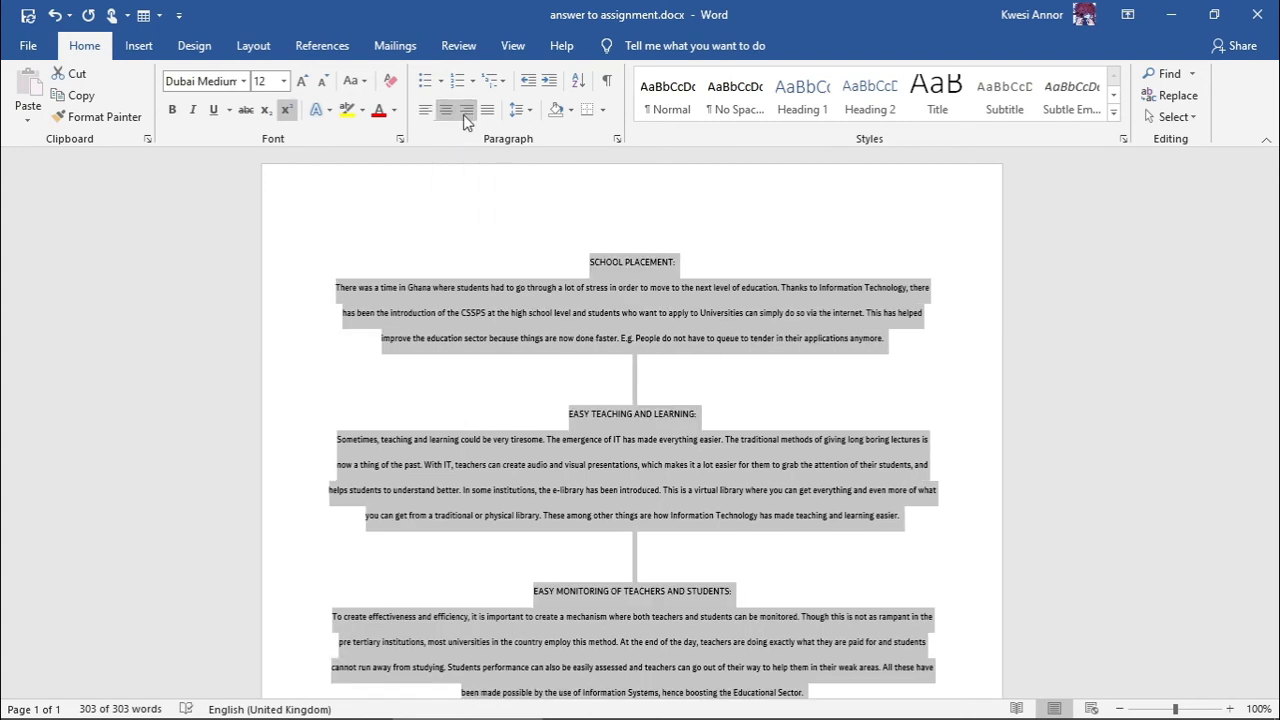
pyautogui.click(468, 112)
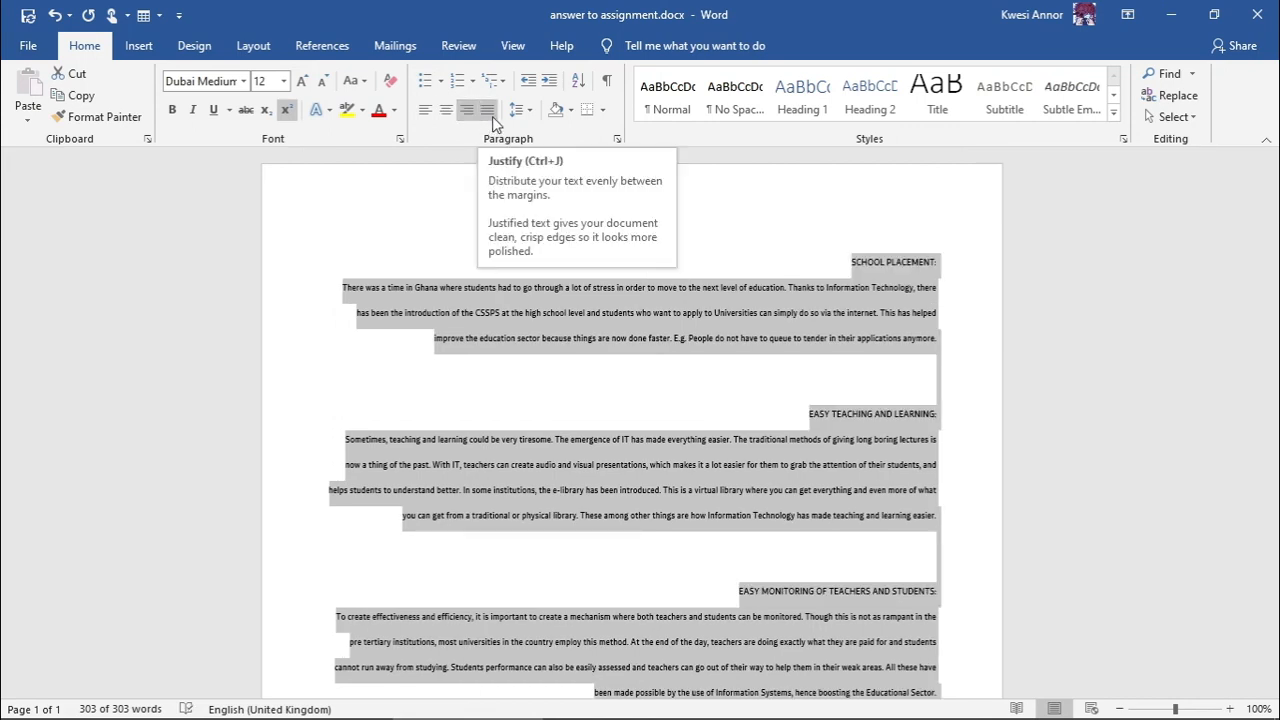
pyautogui.click(492, 116)
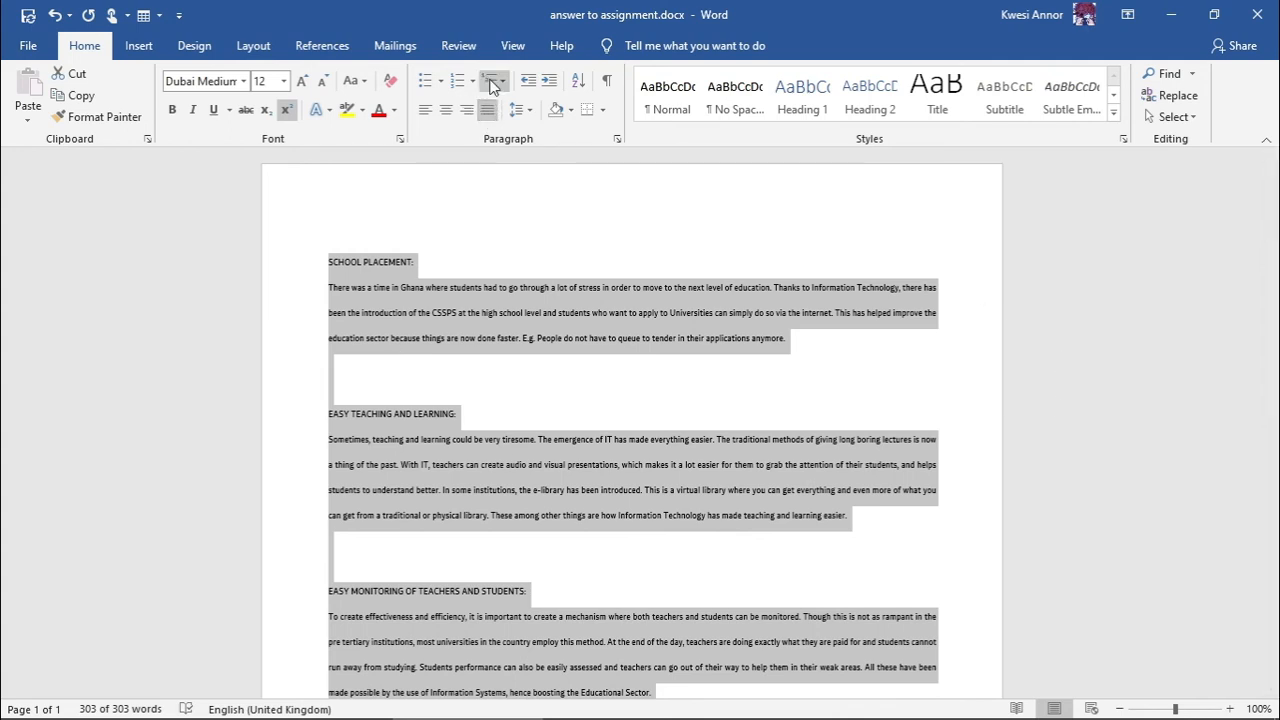
pyautogui.click(619, 221)
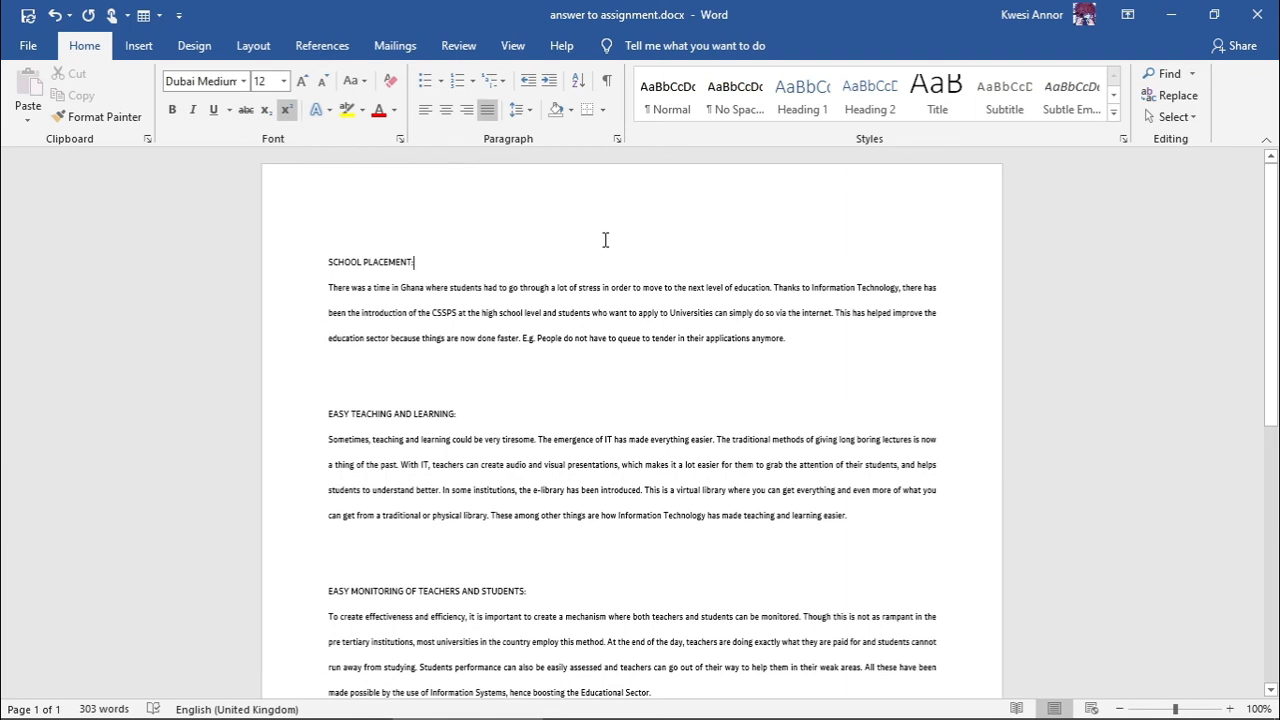
# - Bring the Document1 window to the front, maximized, with the Home commands showing
pyautogui.hotkey('alt', 'Tab')
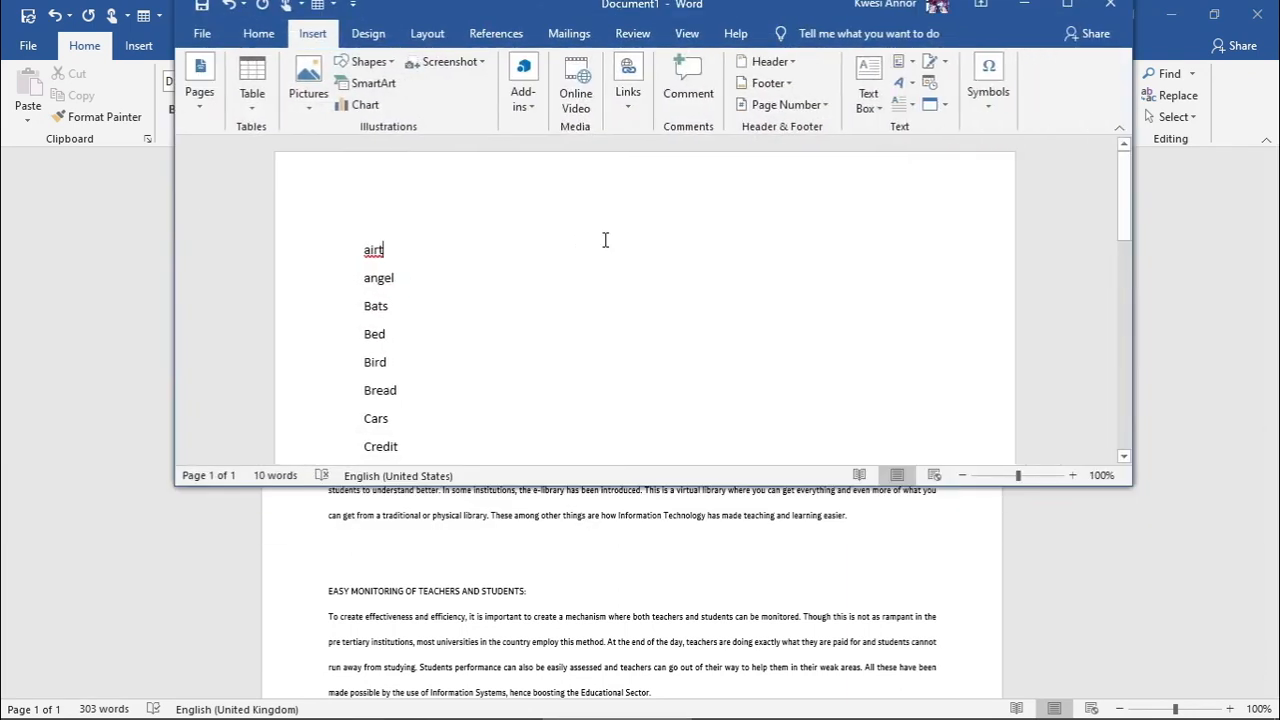
pyautogui.click(1067, 5)
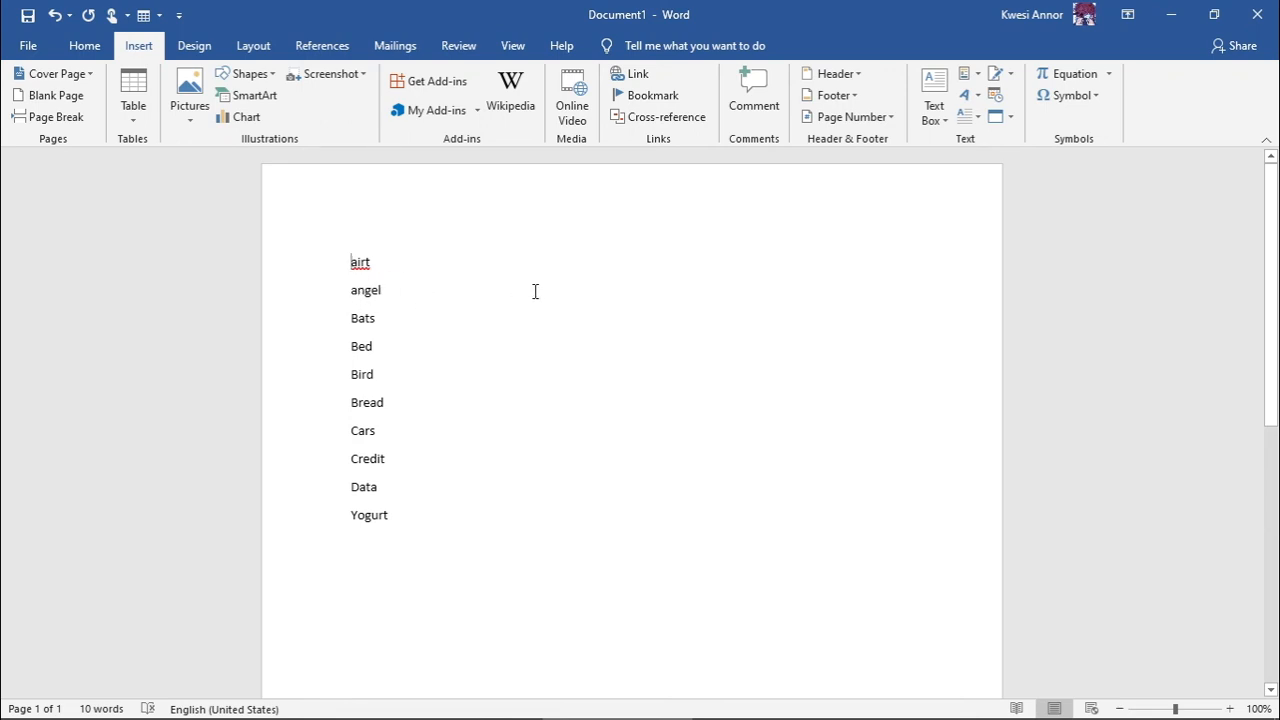
pyautogui.click(88, 45)
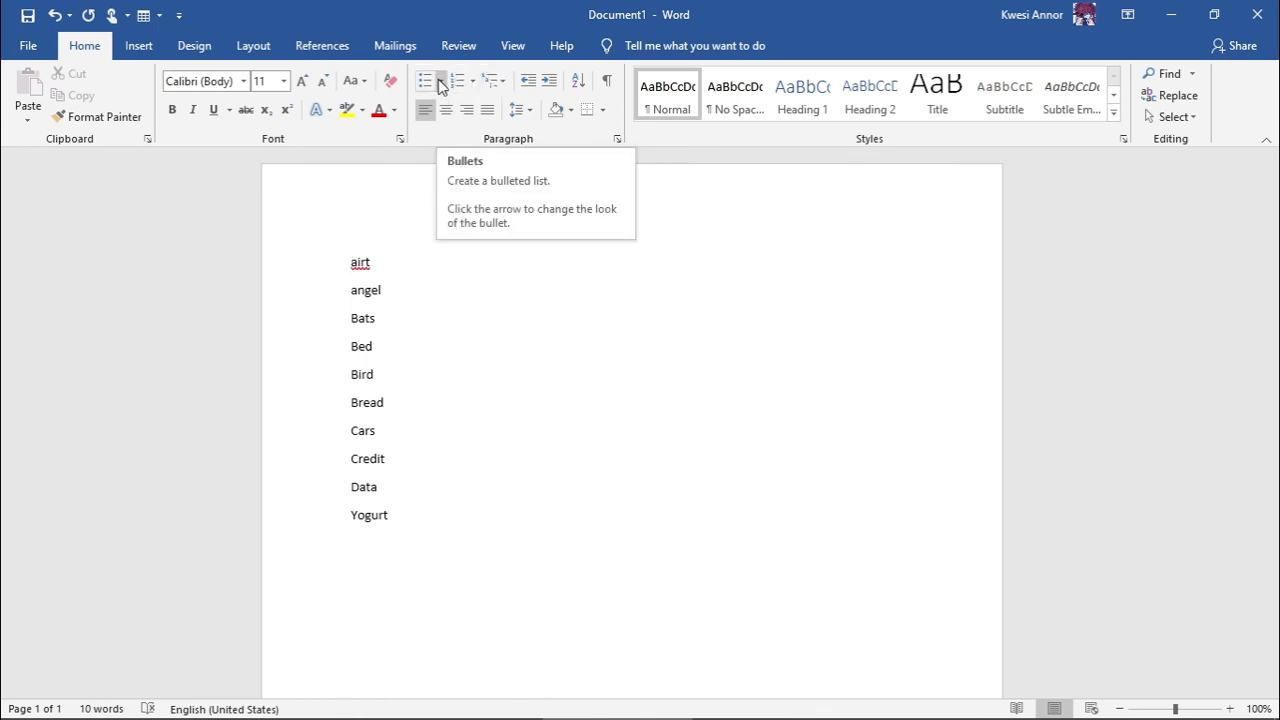
# - Give all ten list words, airt to Yogurt, solid round bullets
pyautogui.hotkey('ctrl', 'a')
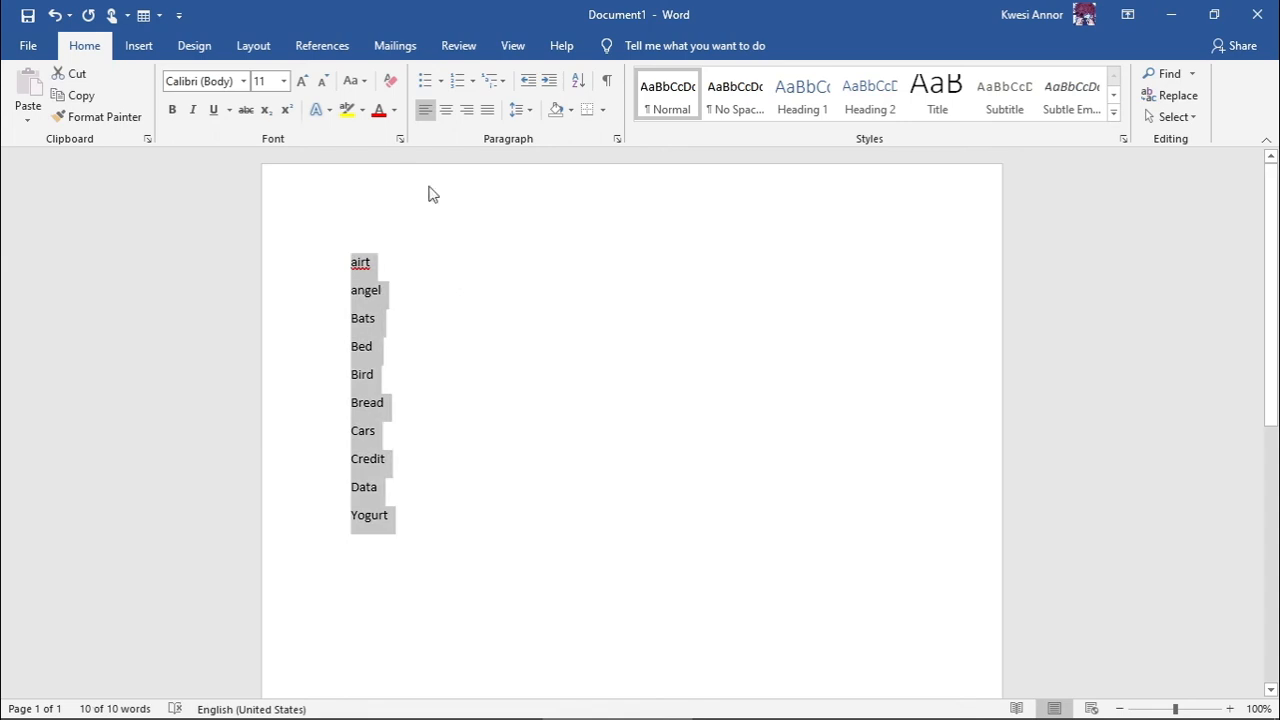
pyautogui.click(440, 81)
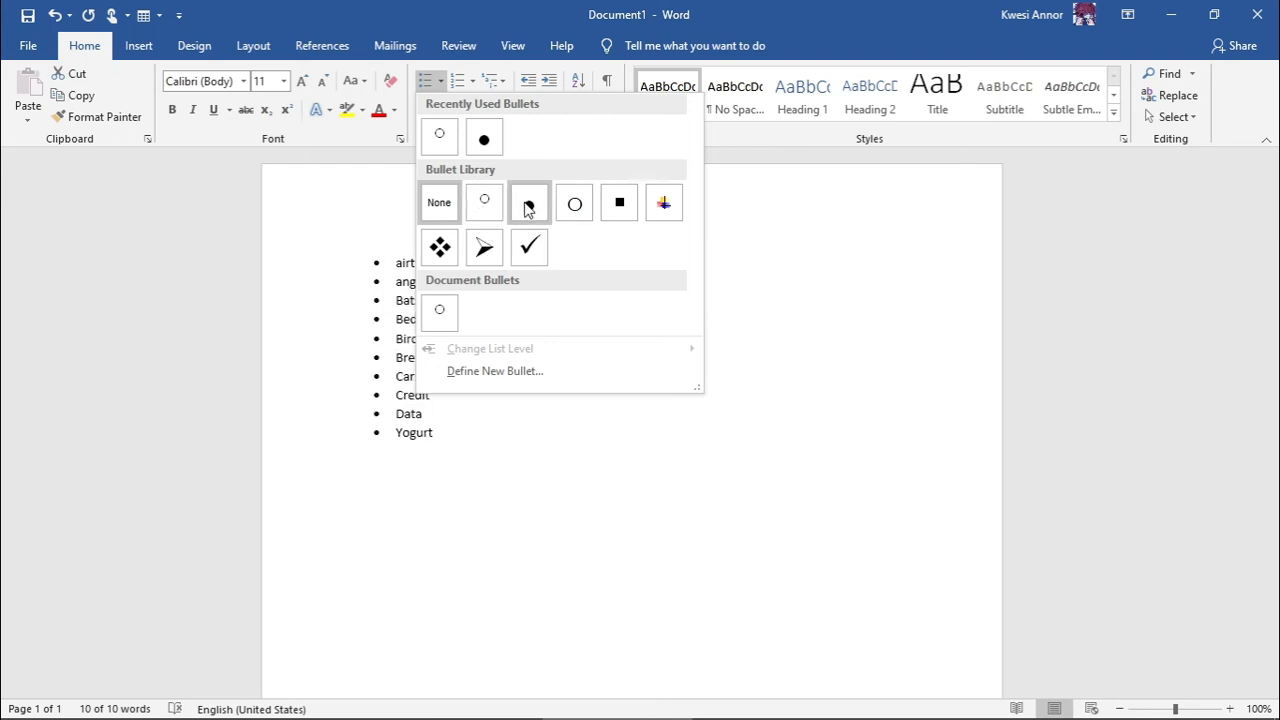
pyautogui.click(529, 204)
pyautogui.click(594, 297)
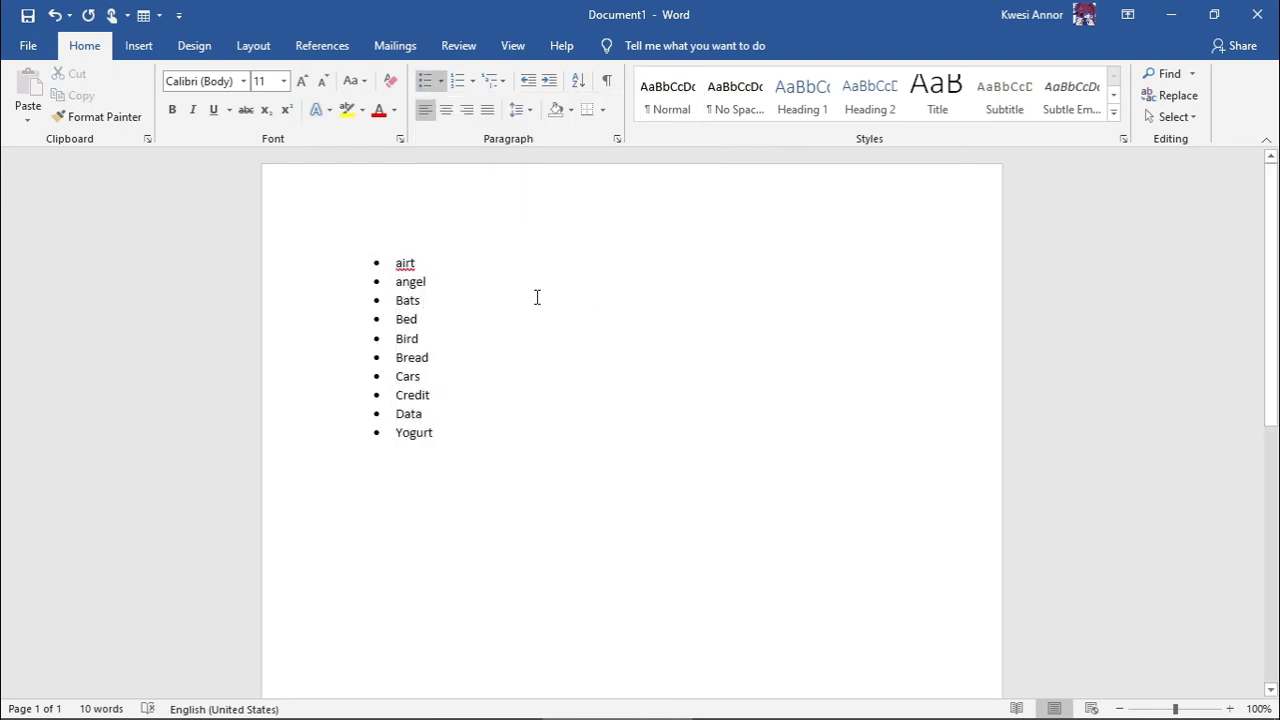
pyautogui.click(475, 84)
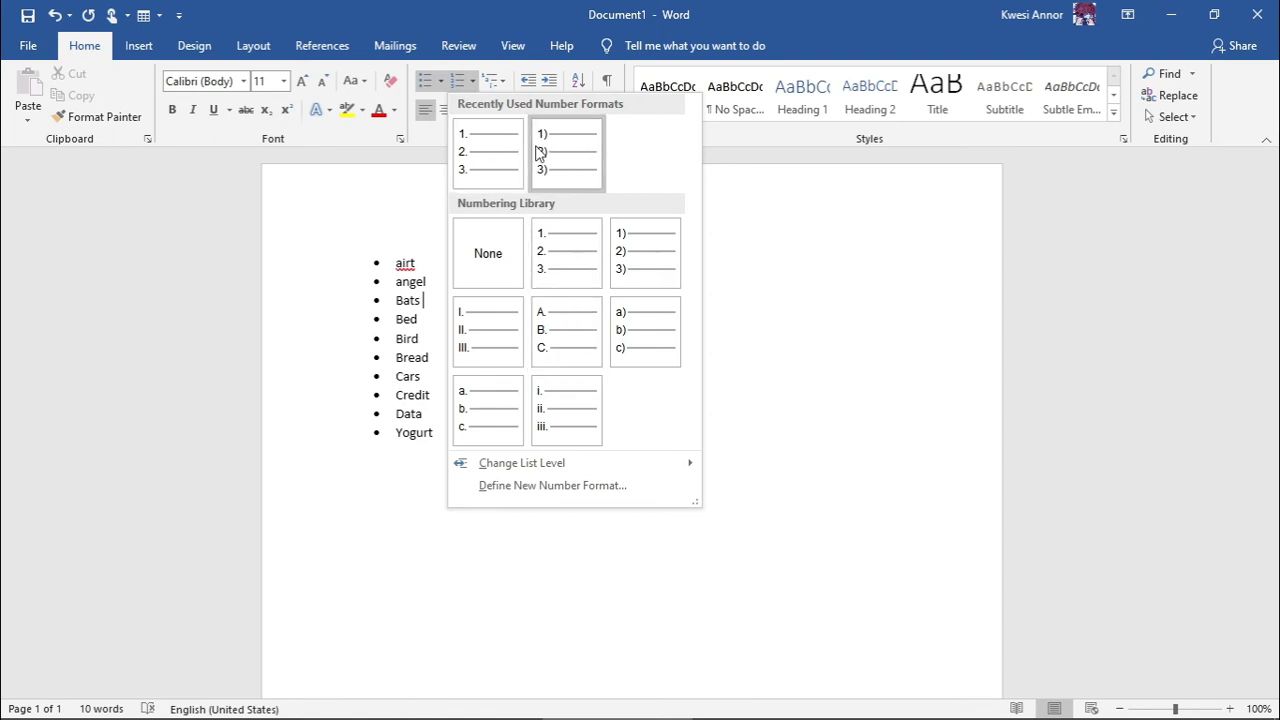
# - Letter the list A. through J. and select the whole list from airt to Yogurt
pyautogui.click(561, 331)
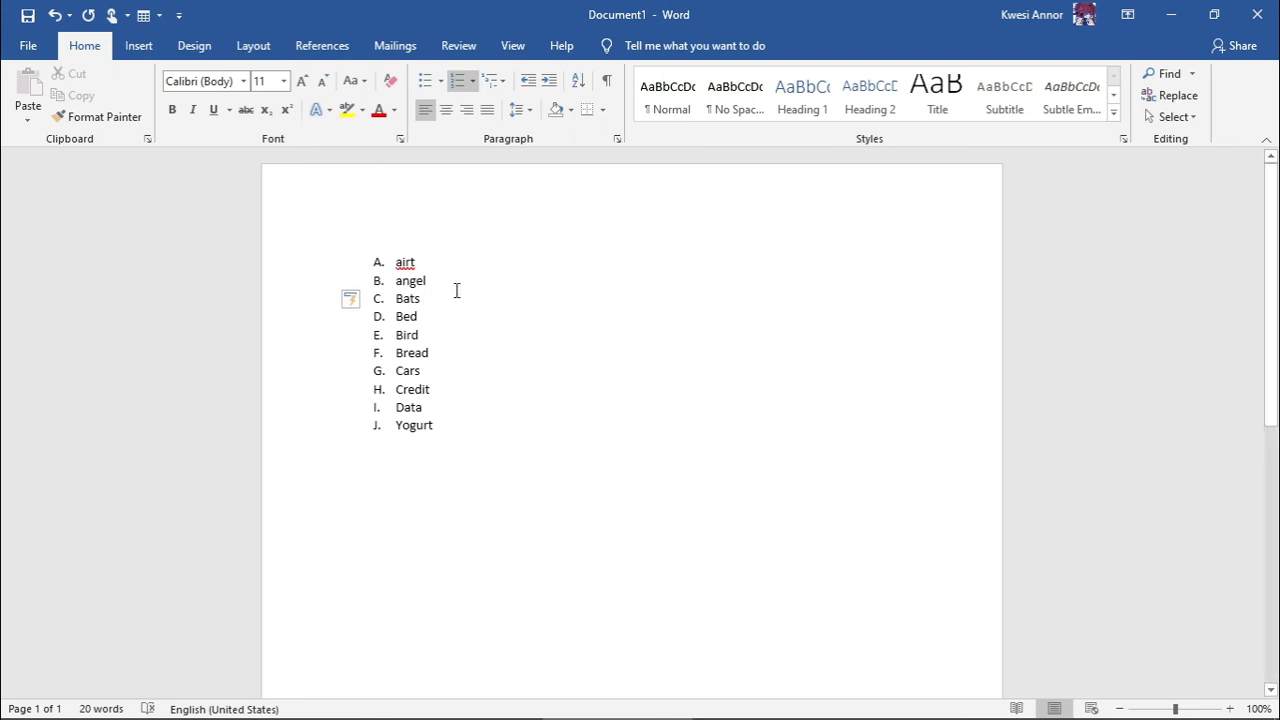
pyautogui.moveTo(393, 262); pyautogui.dragTo(451, 459)
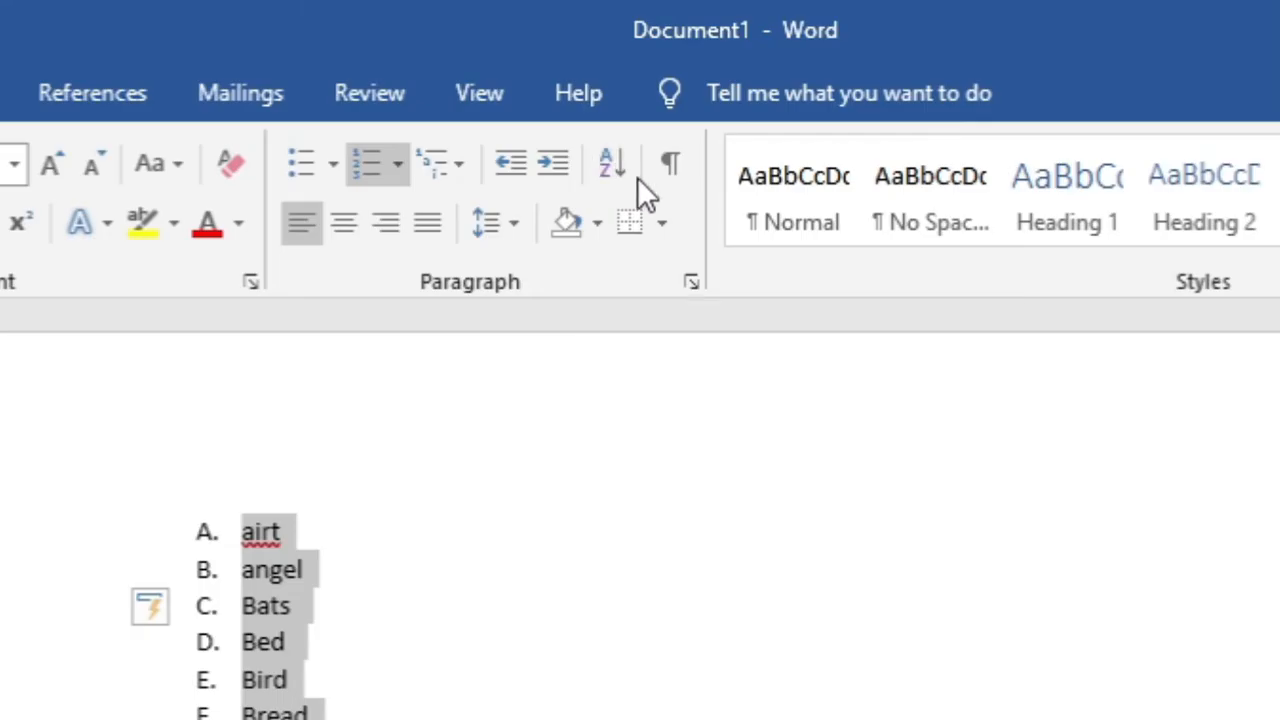
# - Sort the lettered list descending so Yogurt comes first
pyautogui.click(608, 164)
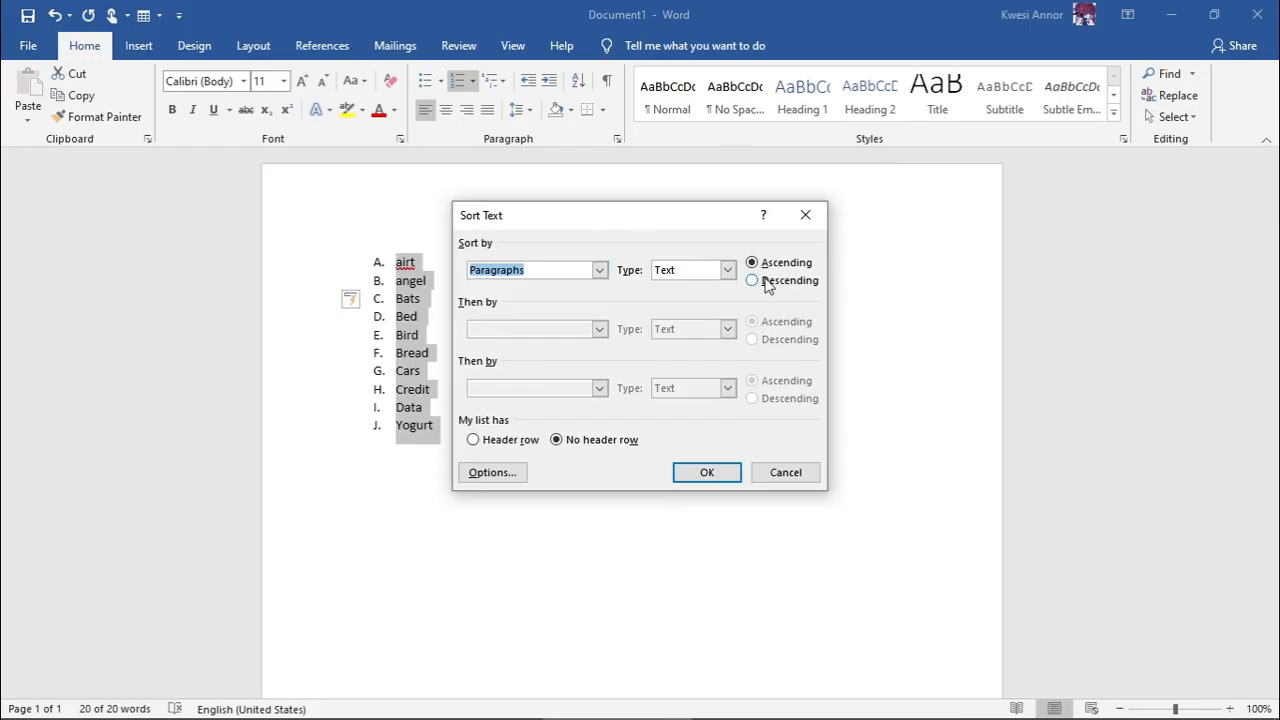
pyautogui.click(766, 283)
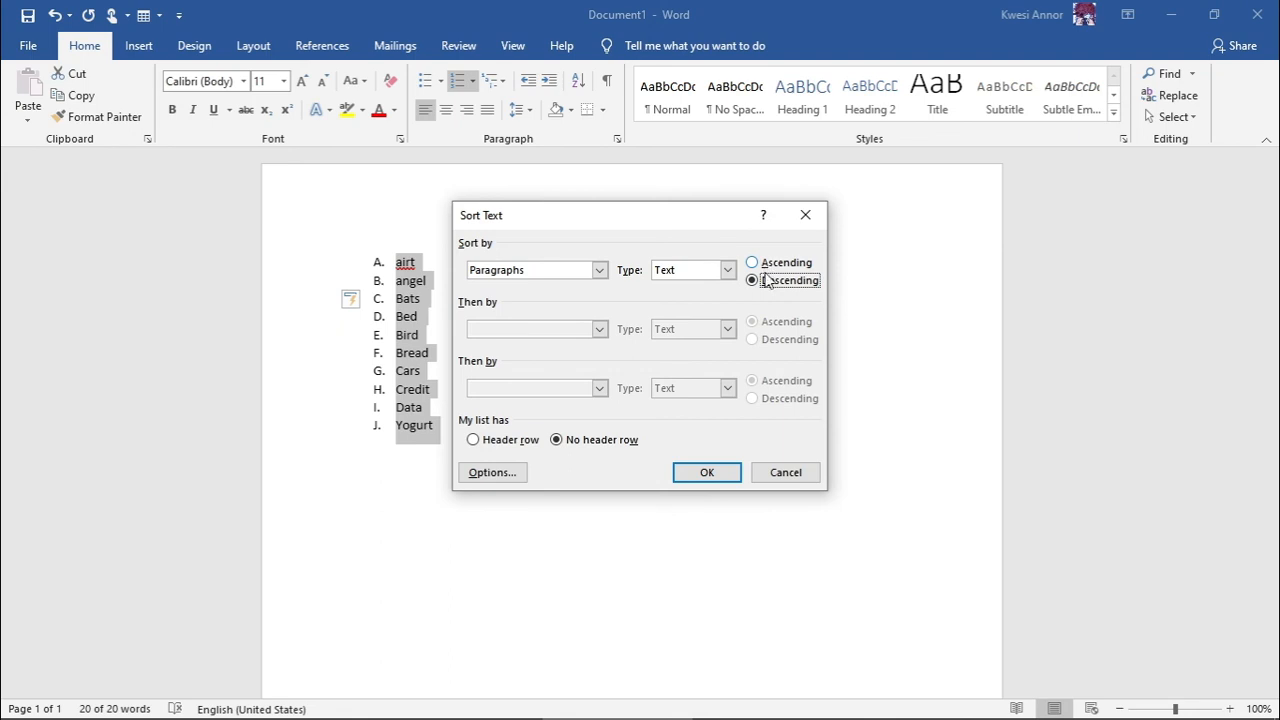
pyautogui.click(707, 472)
pyautogui.press('Right')
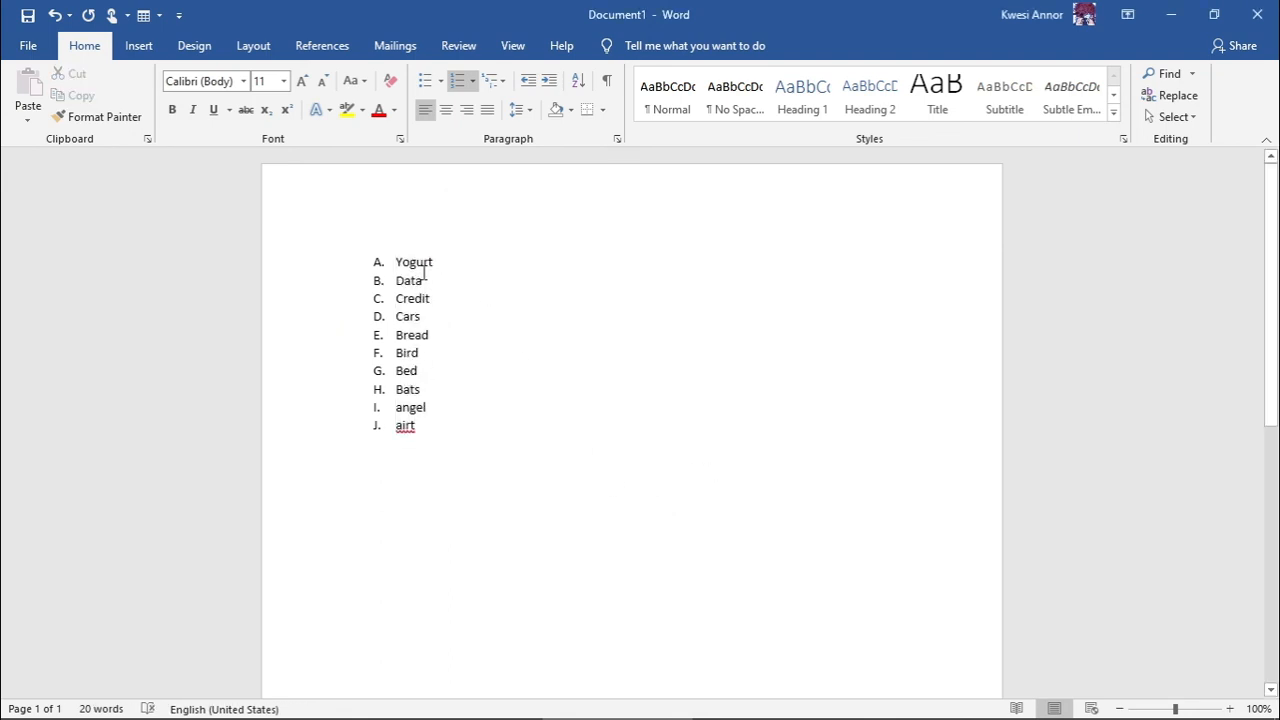
# - Sort the list back to ascending, airt first, and switch to answer to assignment.docx
pyautogui.click(578, 80)
pyautogui.click(769, 263)
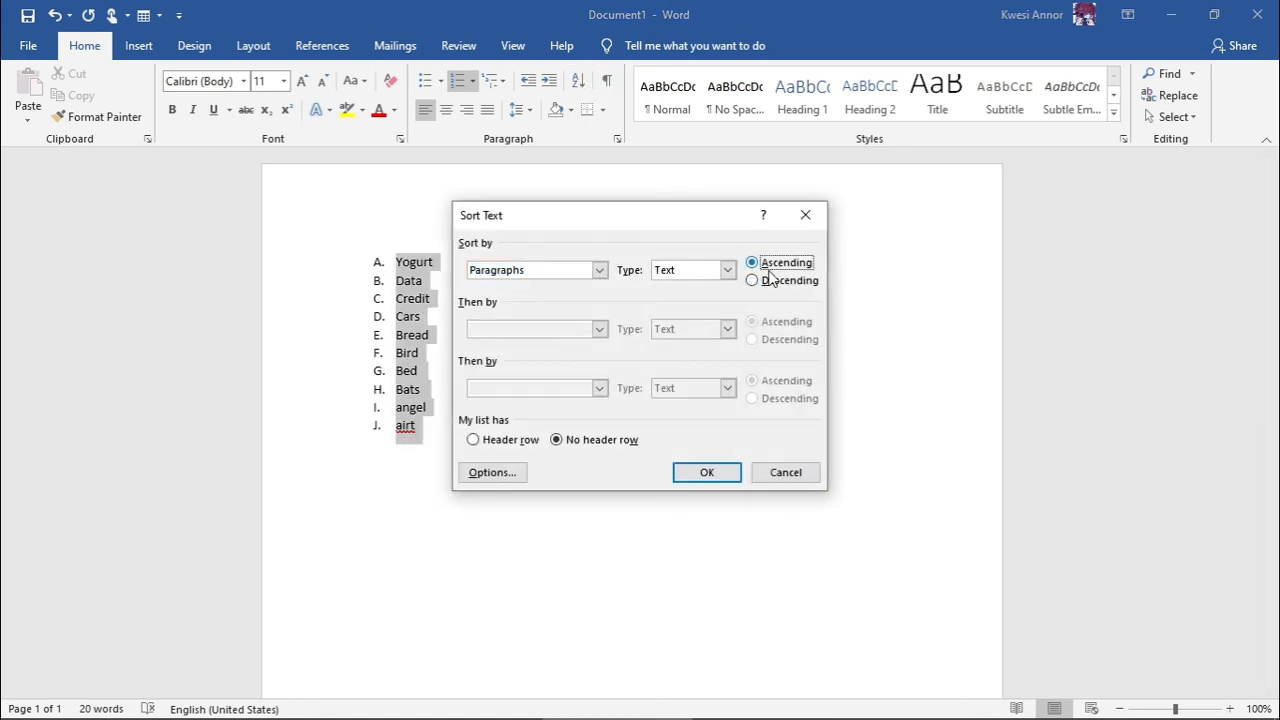
pyautogui.click(707, 474)
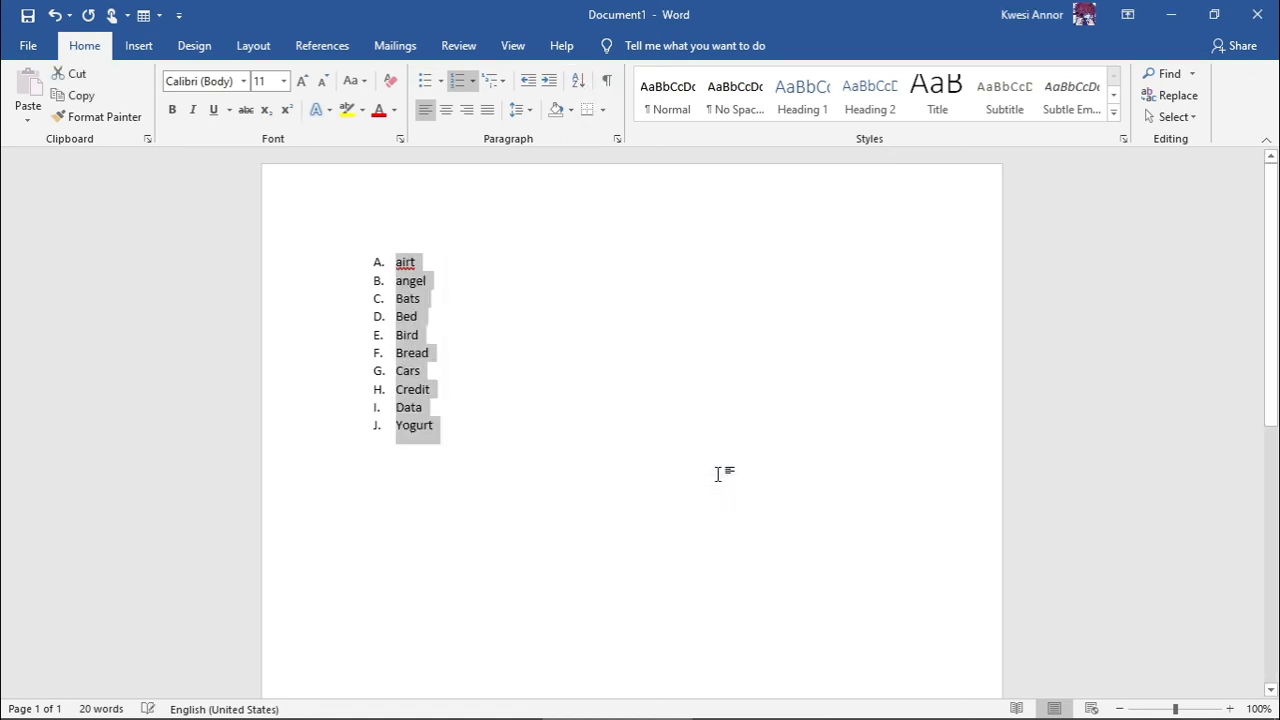
pyautogui.click(826, 508)
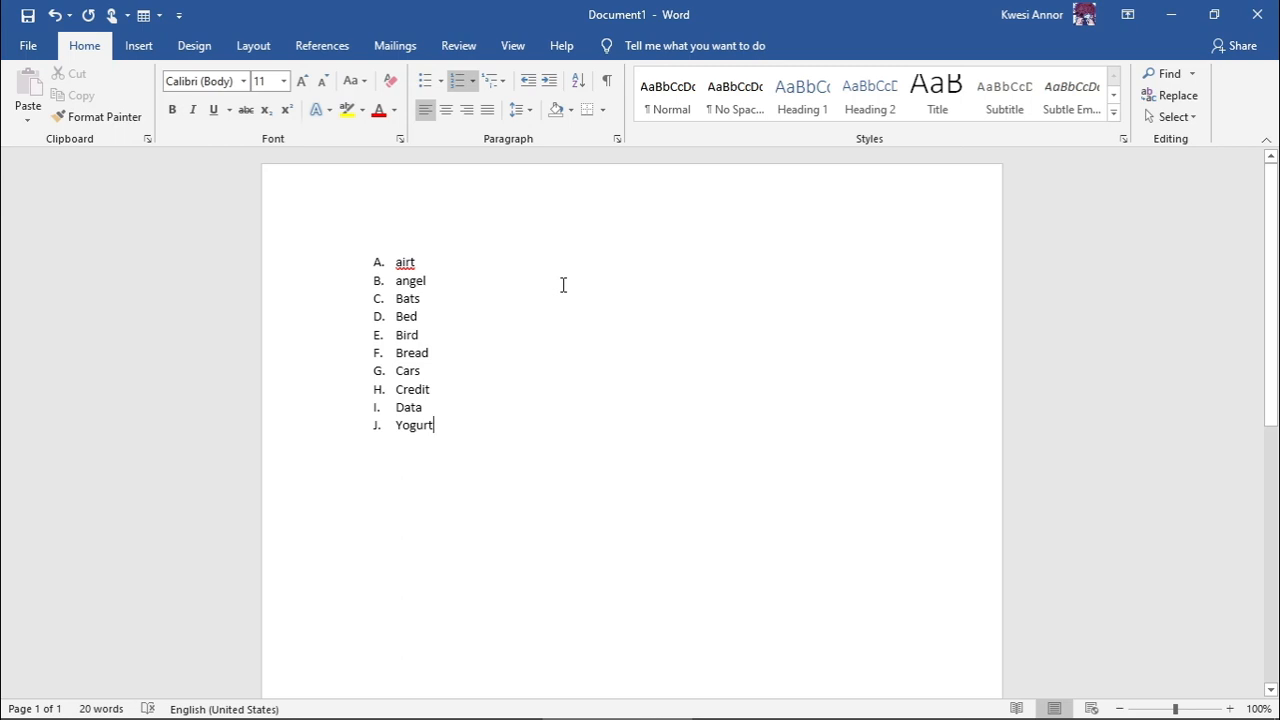
pyautogui.hotkey('alt', 'Tab')
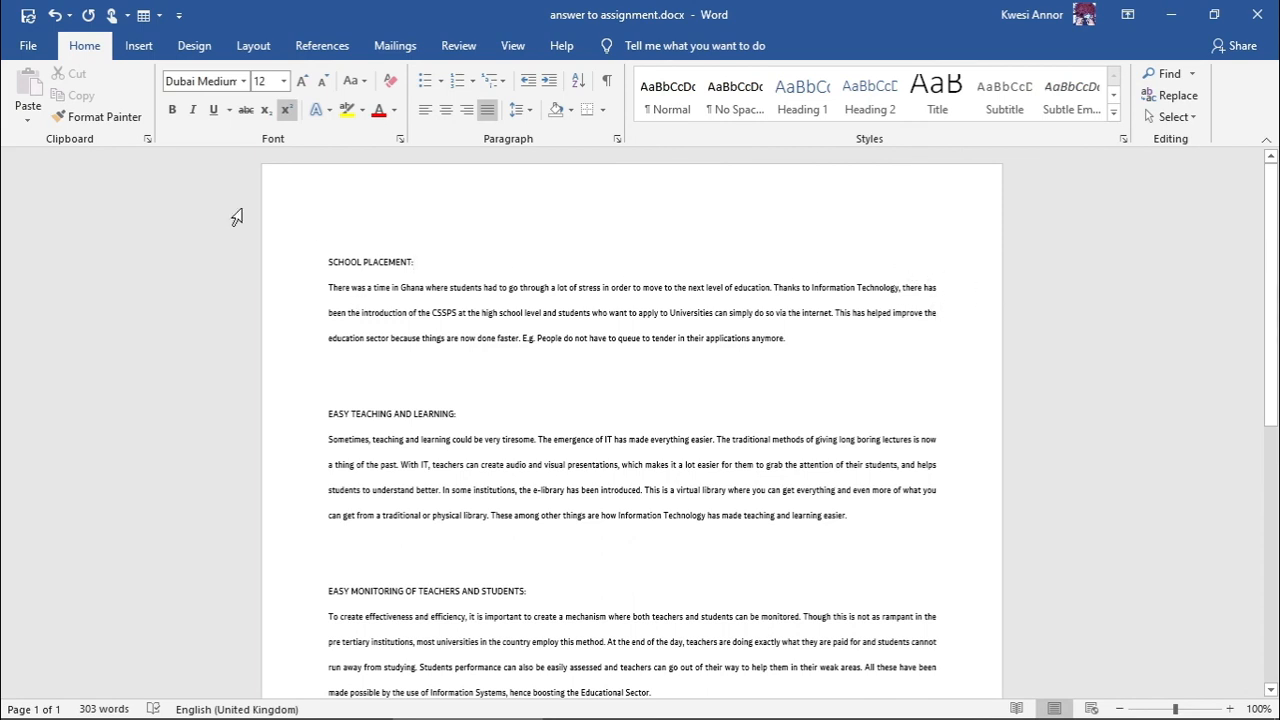
# - Try Mirrored and Narrow page margins, then settle on Normal 2.54 cm margins
pyautogui.click(140, 46)
pyautogui.click(253, 46)
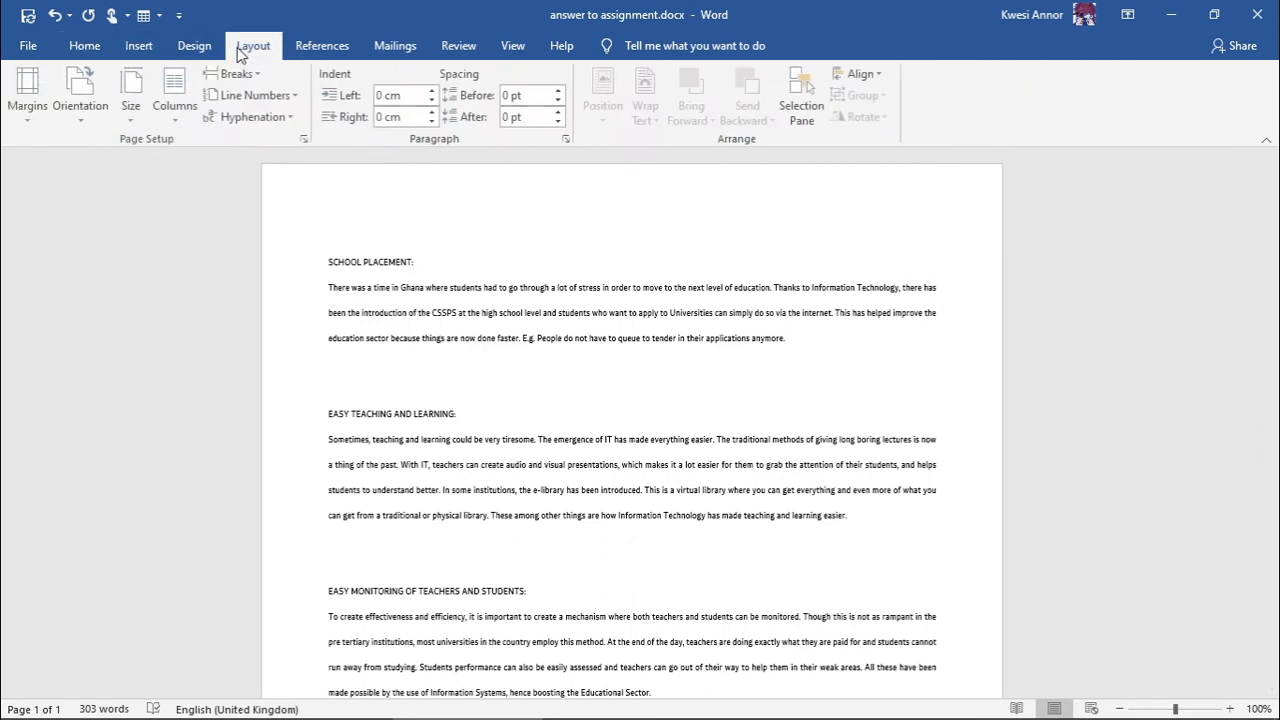
pyautogui.click(29, 112)
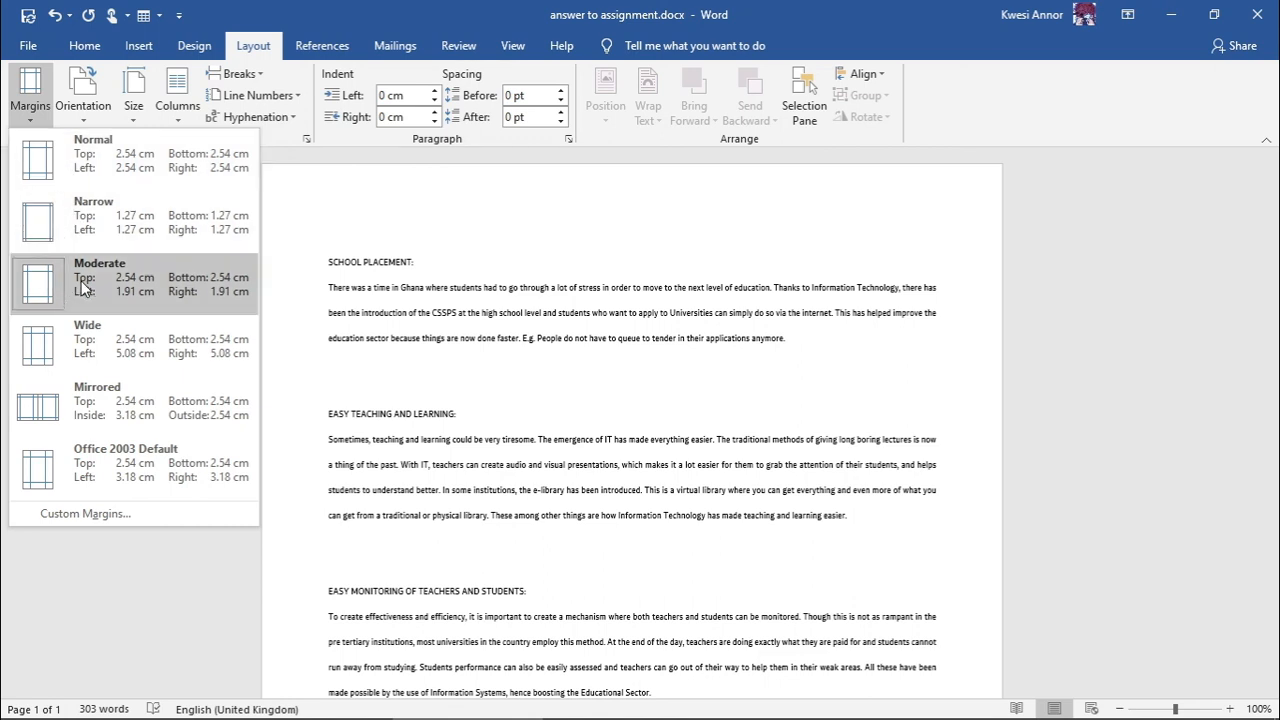
pyautogui.click(90, 403)
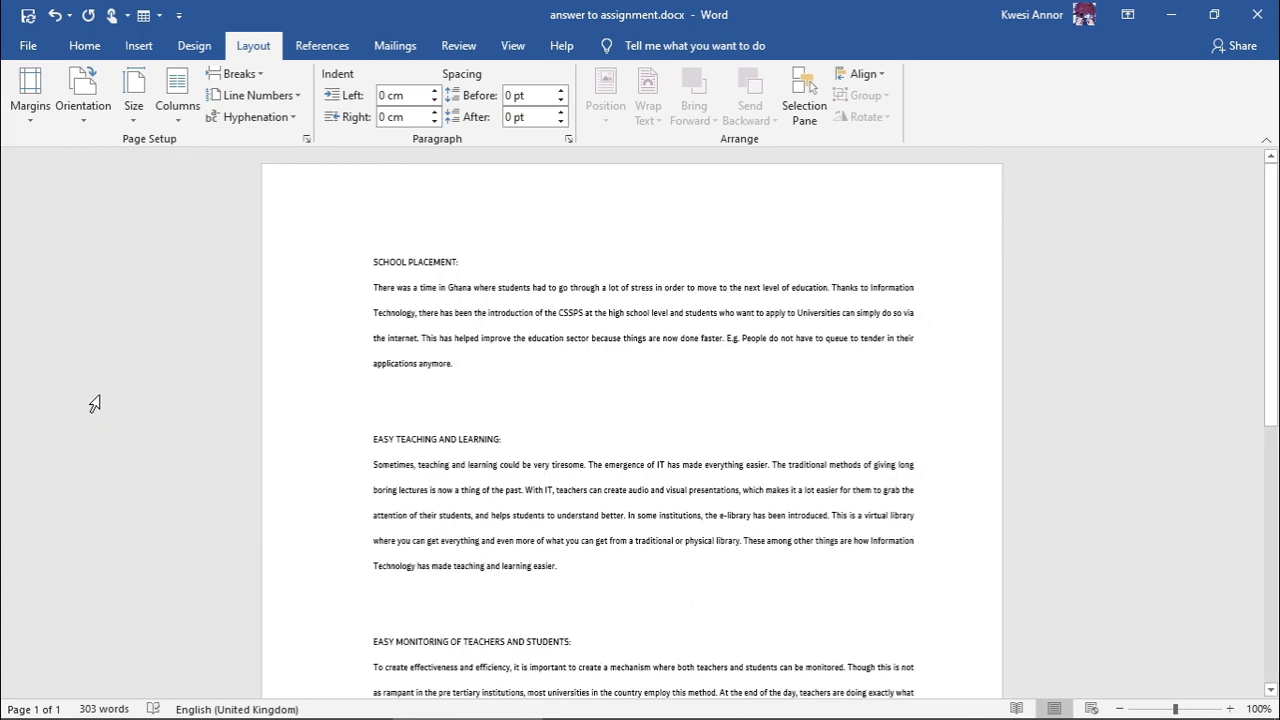
pyautogui.click(27, 110)
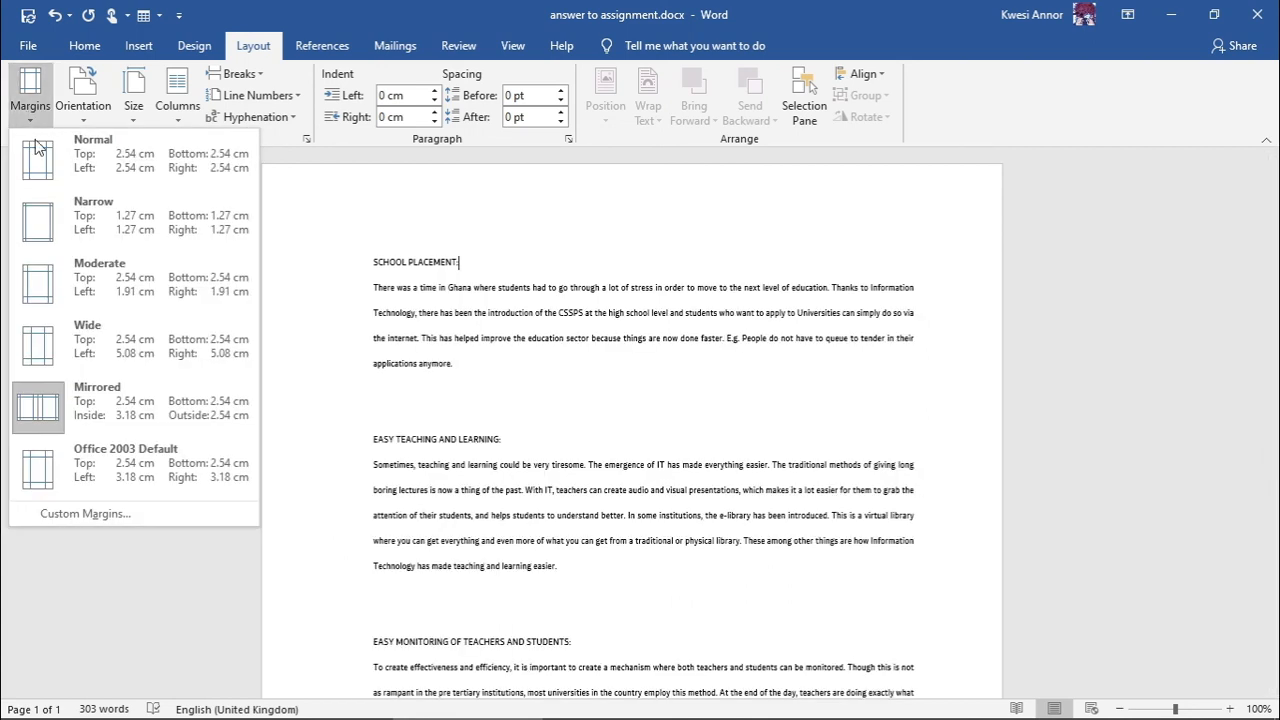
pyautogui.click(73, 195)
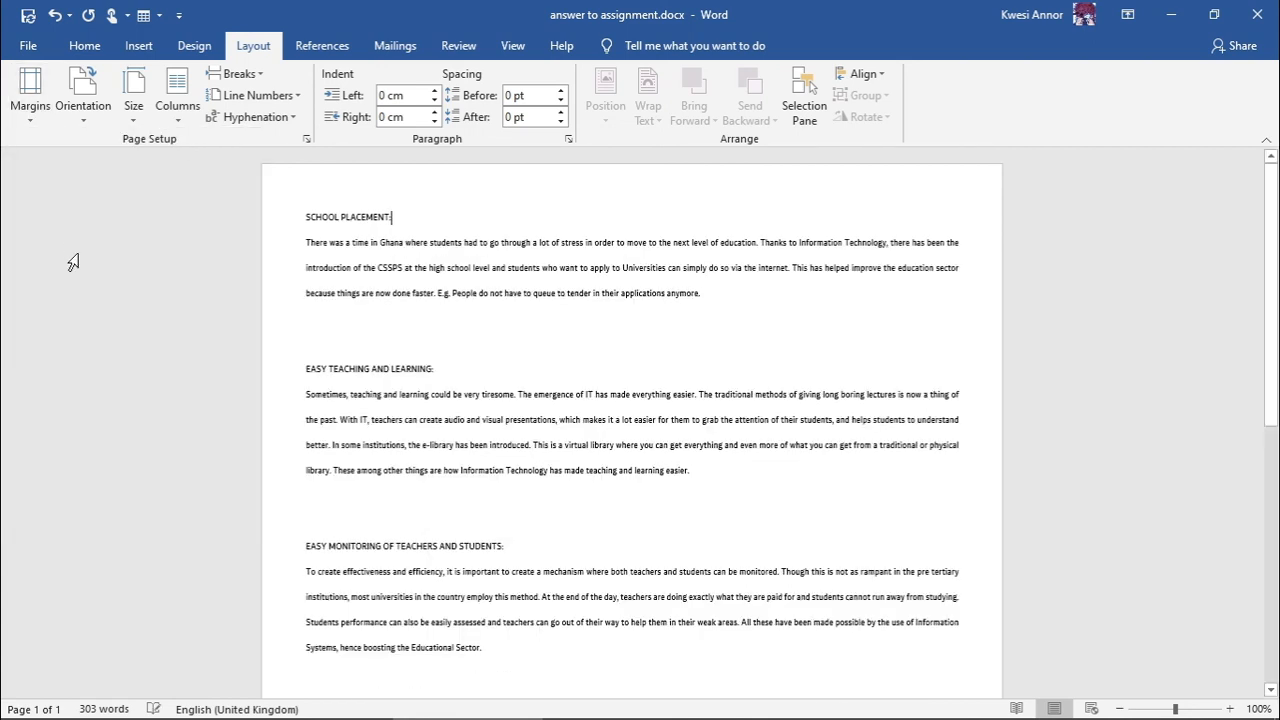
pyautogui.click(36, 120)
pyautogui.click(59, 156)
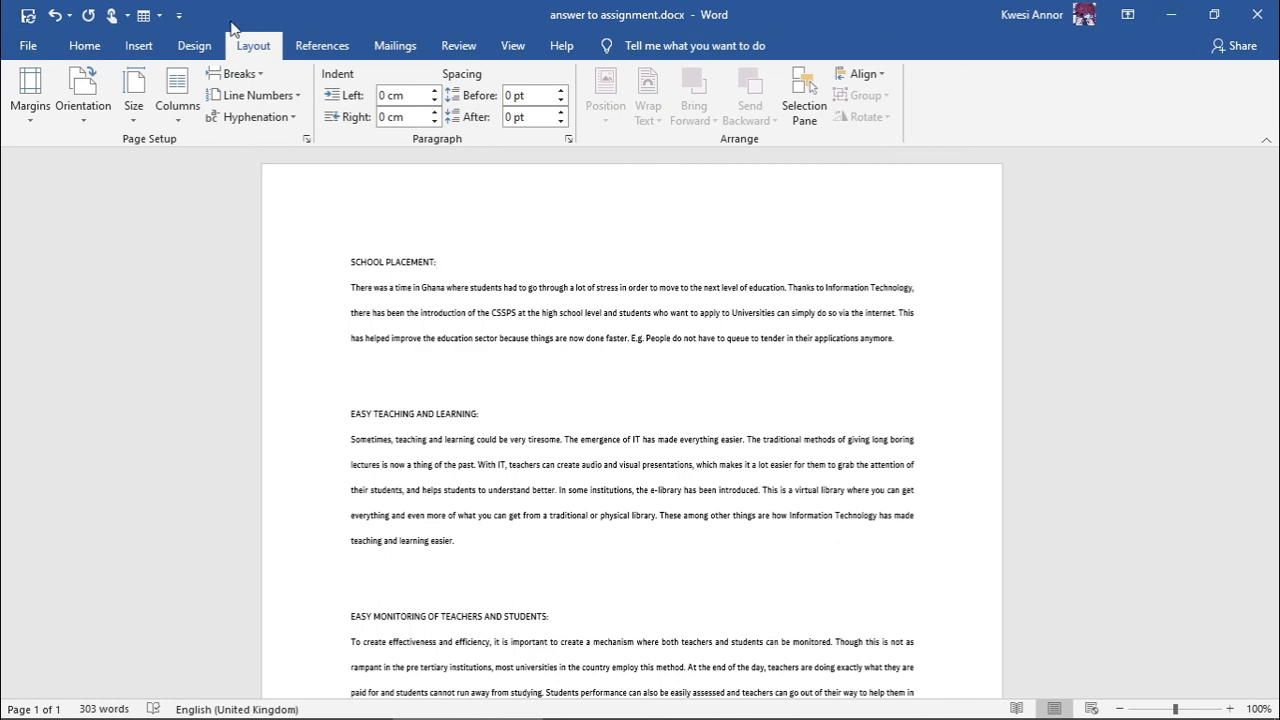
pyautogui.click(84, 45)
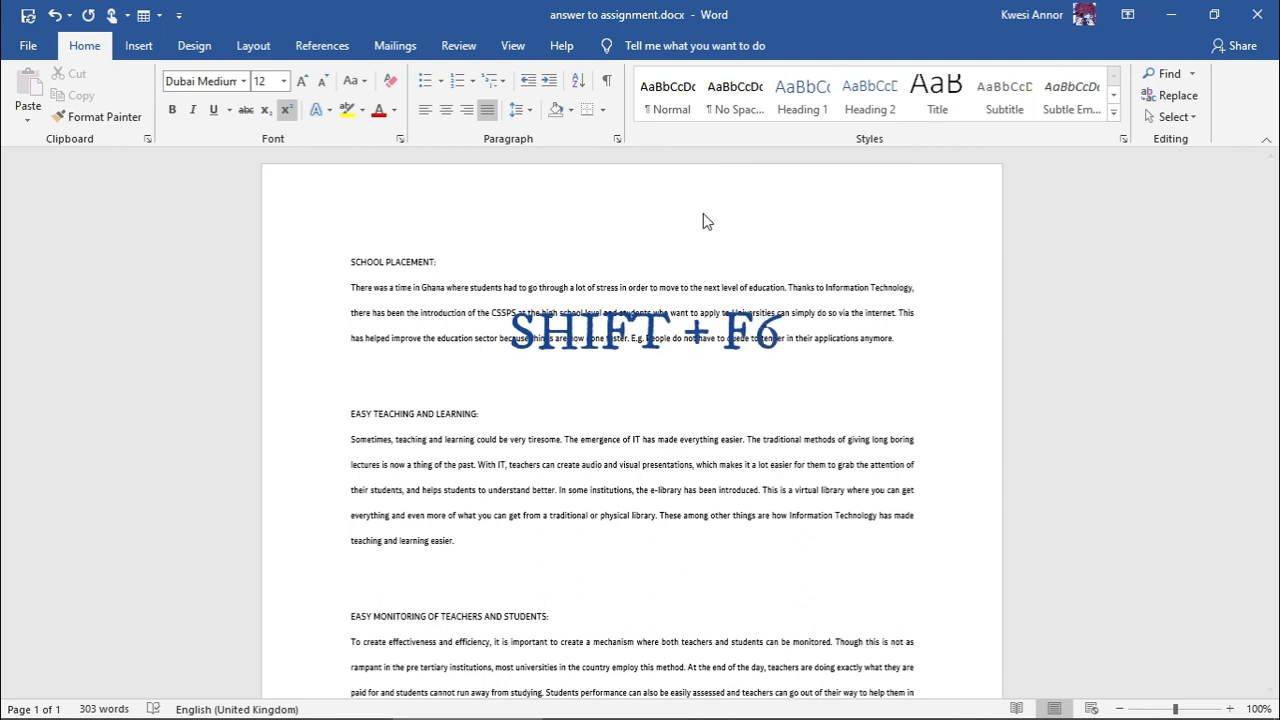
# - Show KeyTips, open the Insert table grid with N and T, preview sizes, and exit without inserting
pyautogui.hotkey('shift', 'F6')
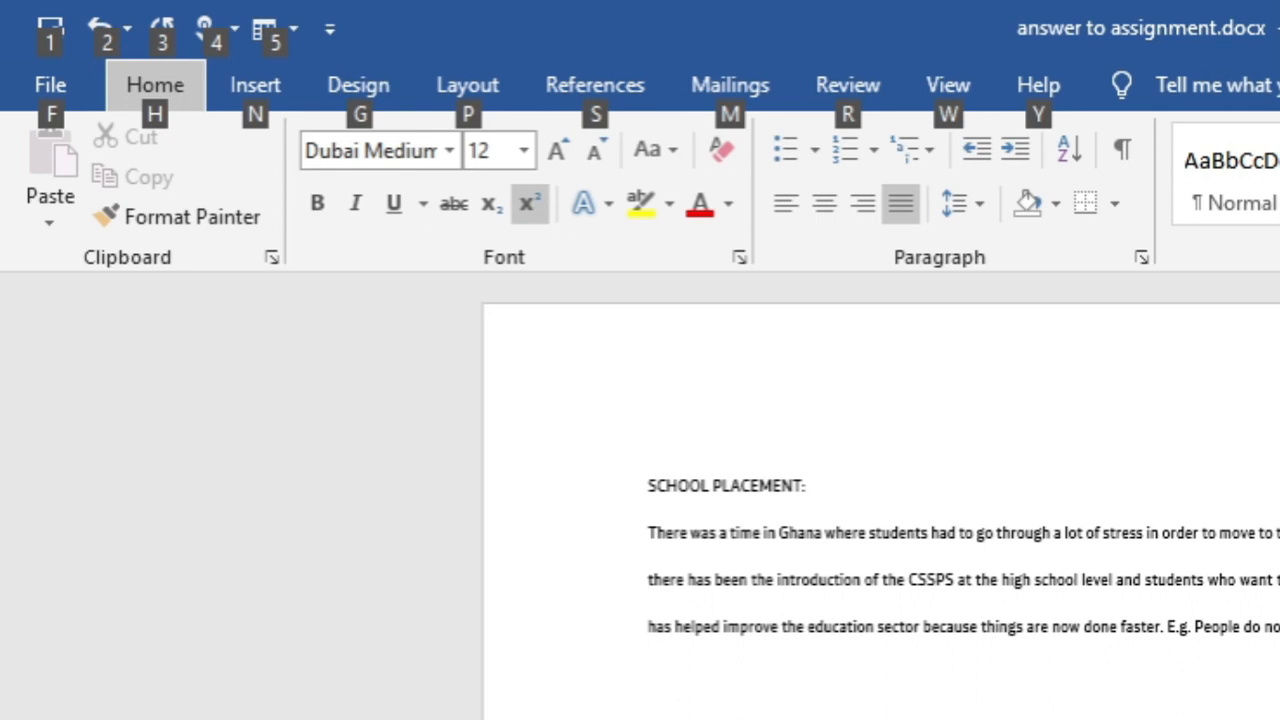
pyautogui.press('n')
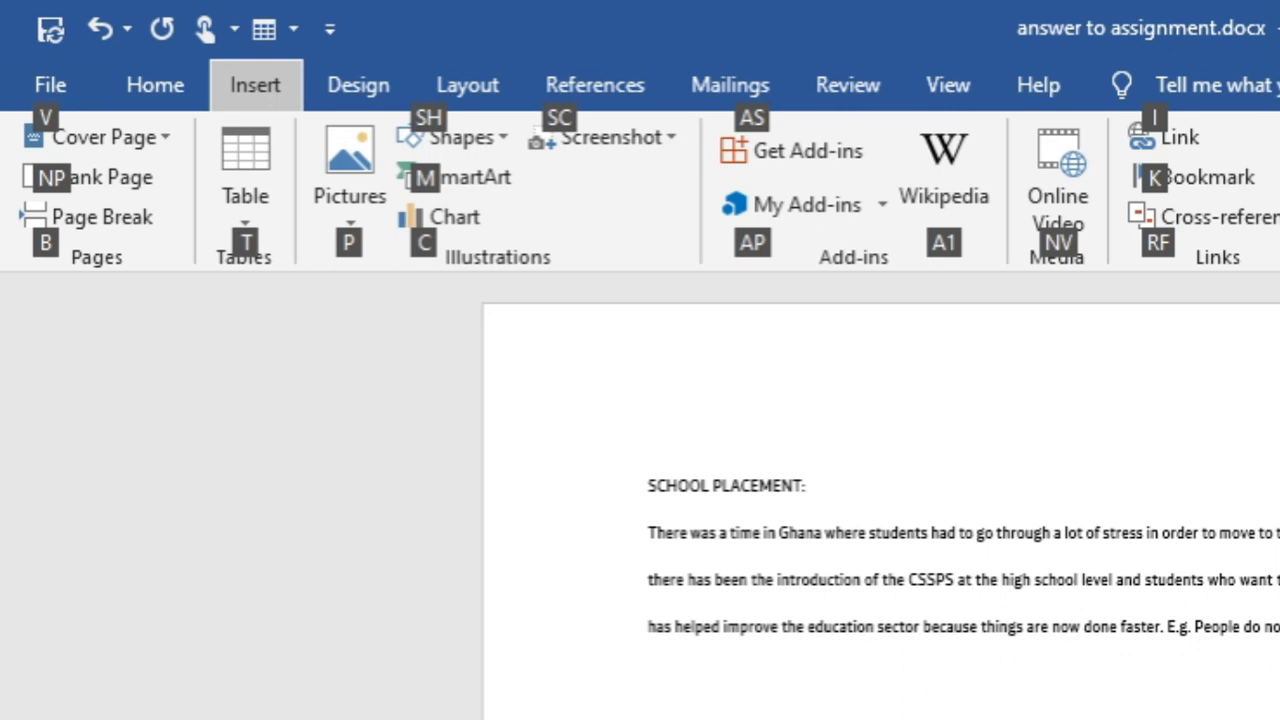
pyautogui.press('t')
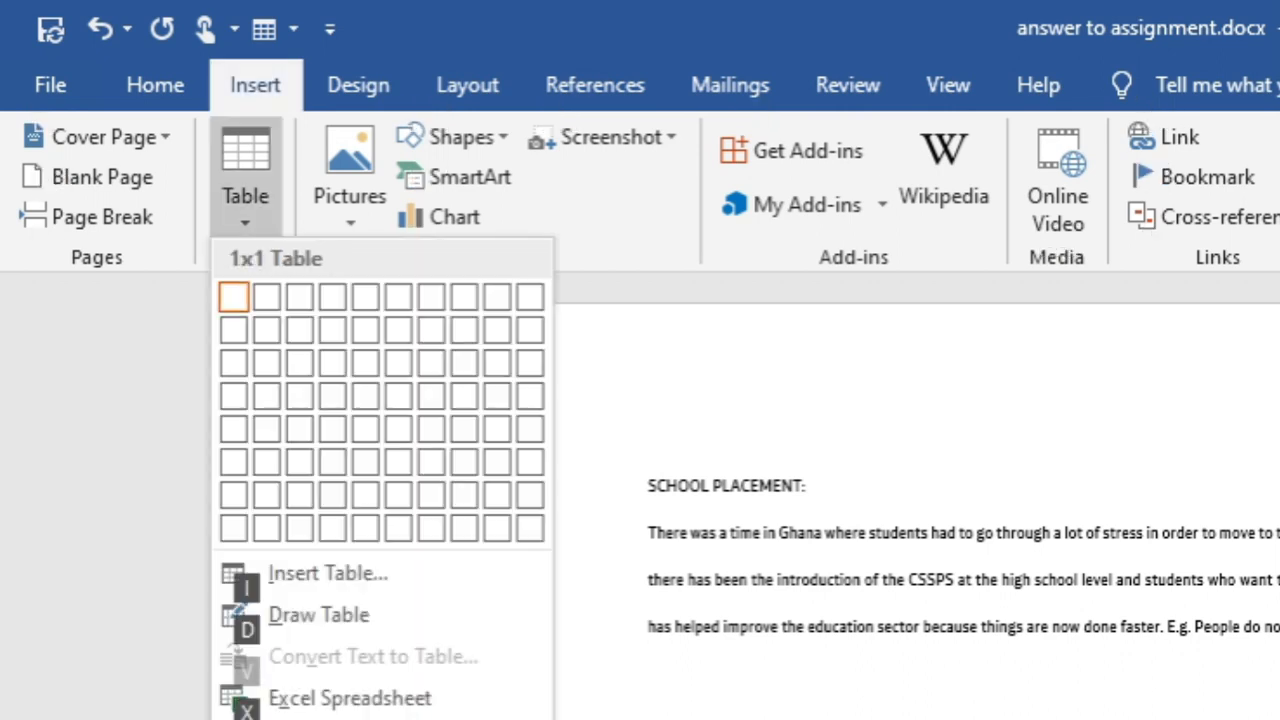
pyautogui.press('Down')
pyautogui.press('Right')
pyautogui.press('Down')
pyautogui.press('Right')
pyautogui.press('Left')
pyautogui.press('Up')
pyautogui.press('Up')
pyautogui.press('Up')
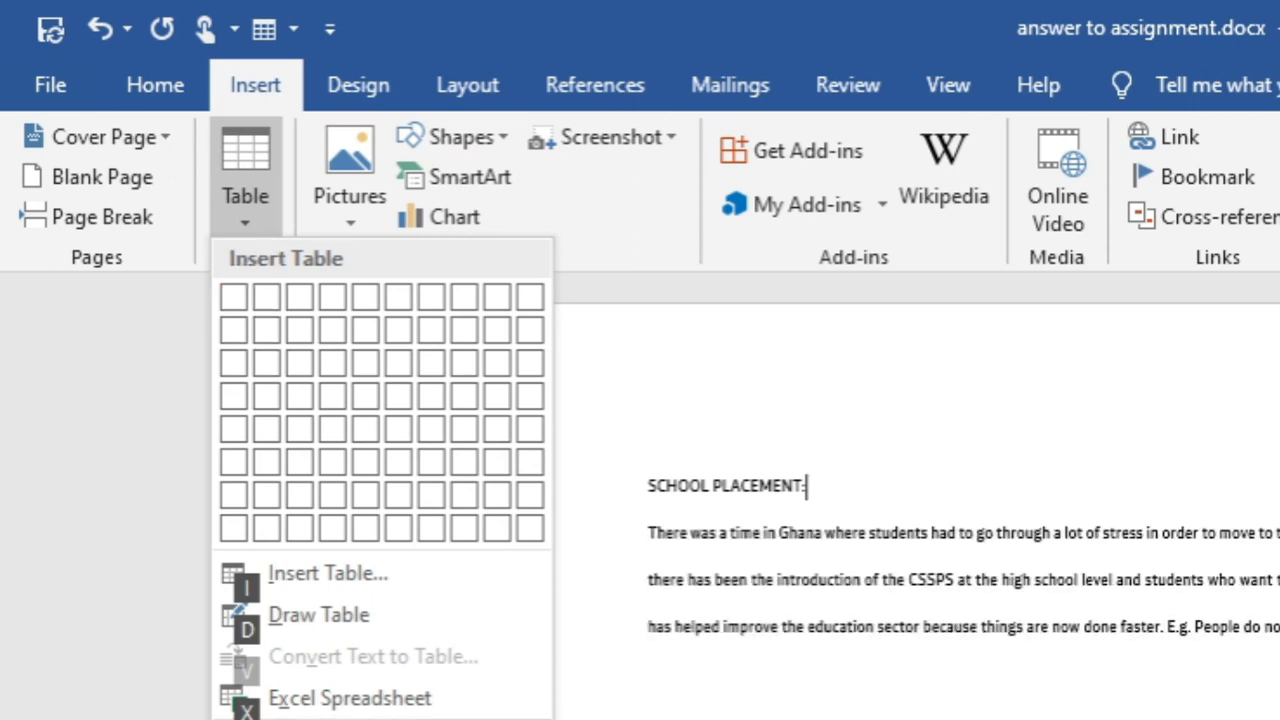
pyautogui.press('Escape')
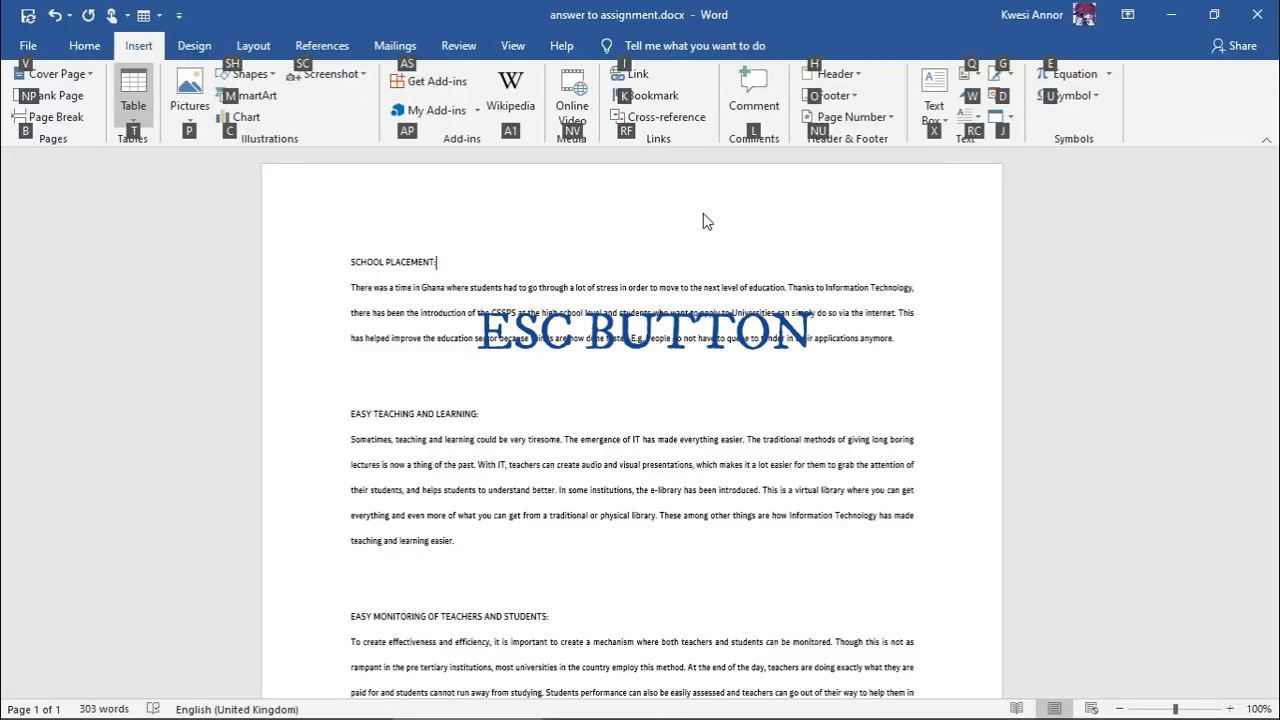
pyautogui.press('Escape')
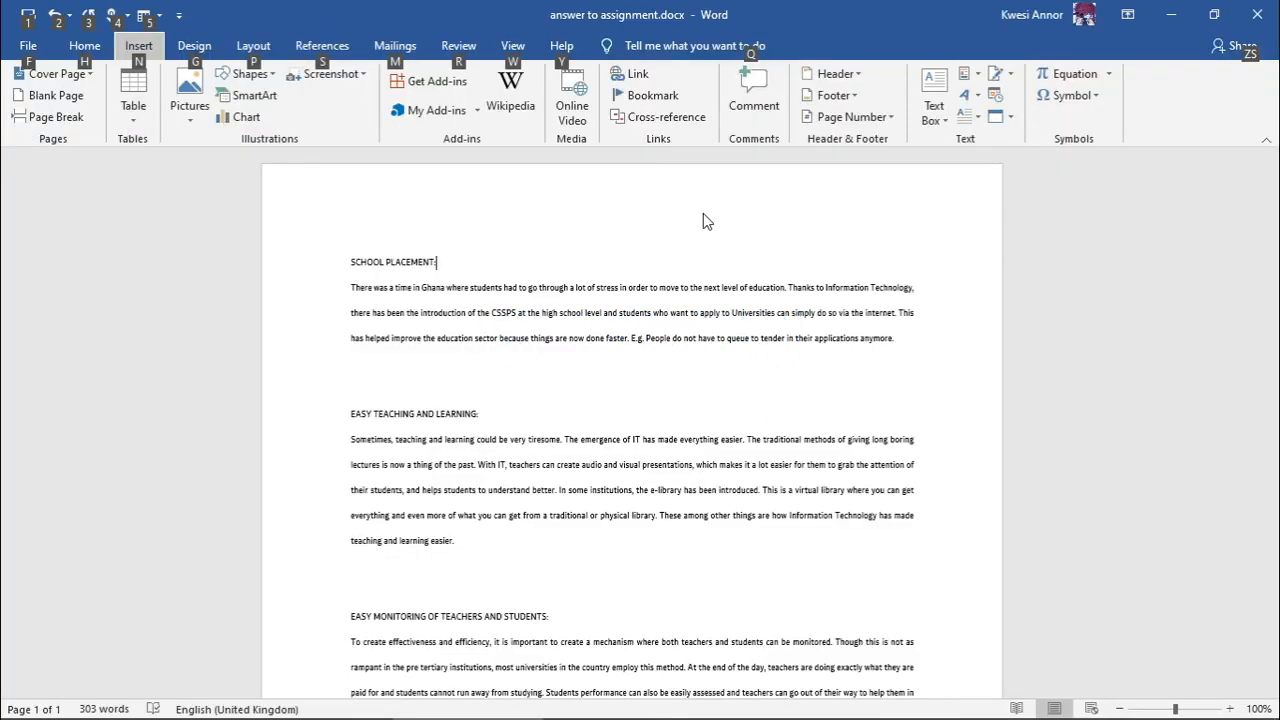